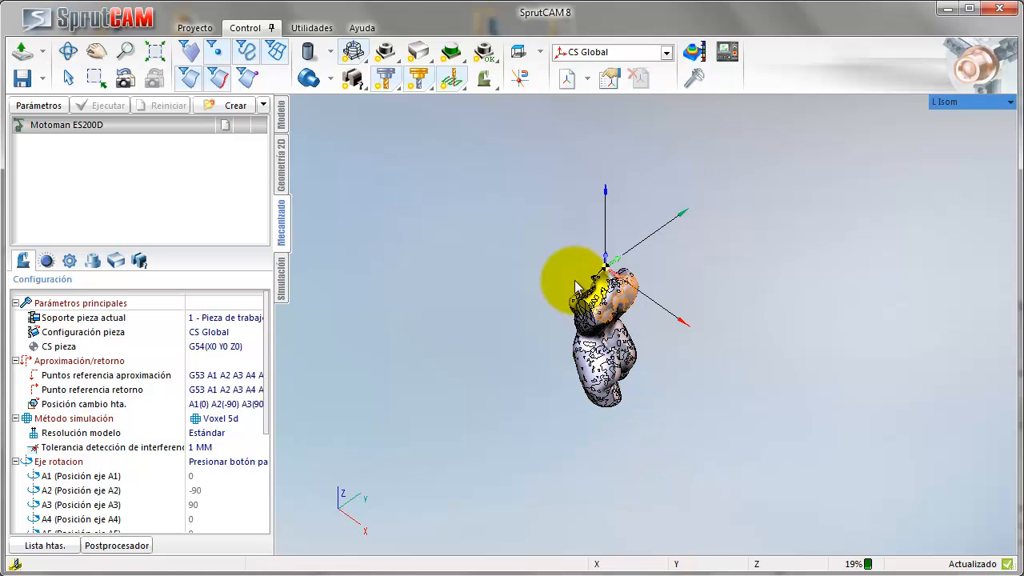
Display the model shaded without wireframe edges (Sombreado) and show the robot machine with its table in the view
left_click(332, 53)
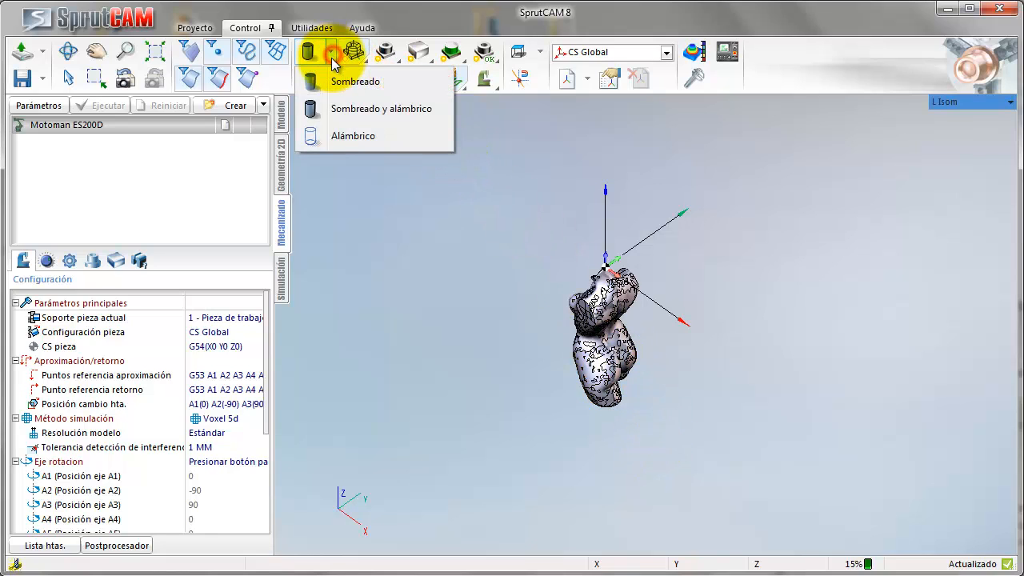
left_click(340, 84)
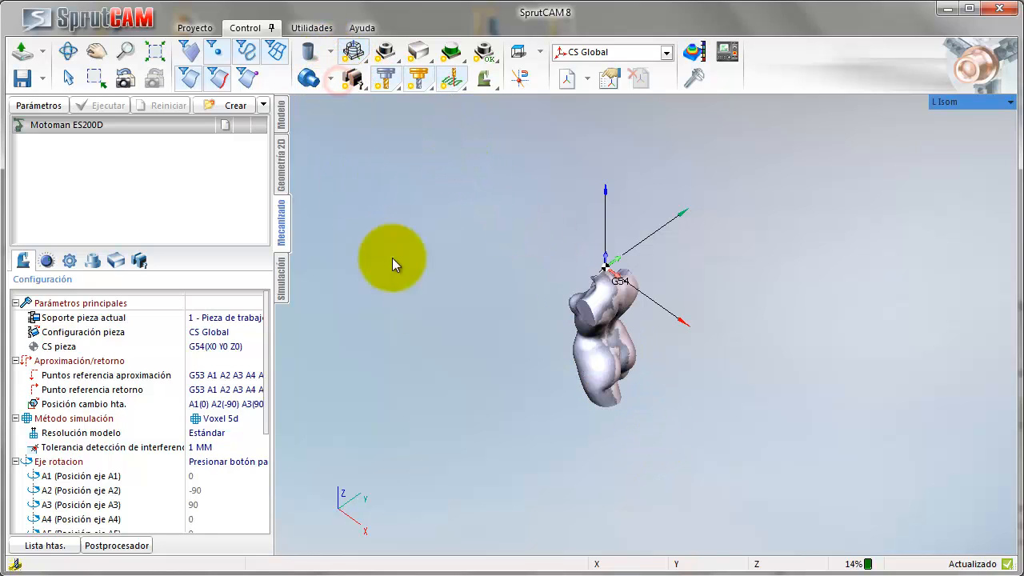
left_click_drag(595, 366, 600, 331)
left_click(487, 91)
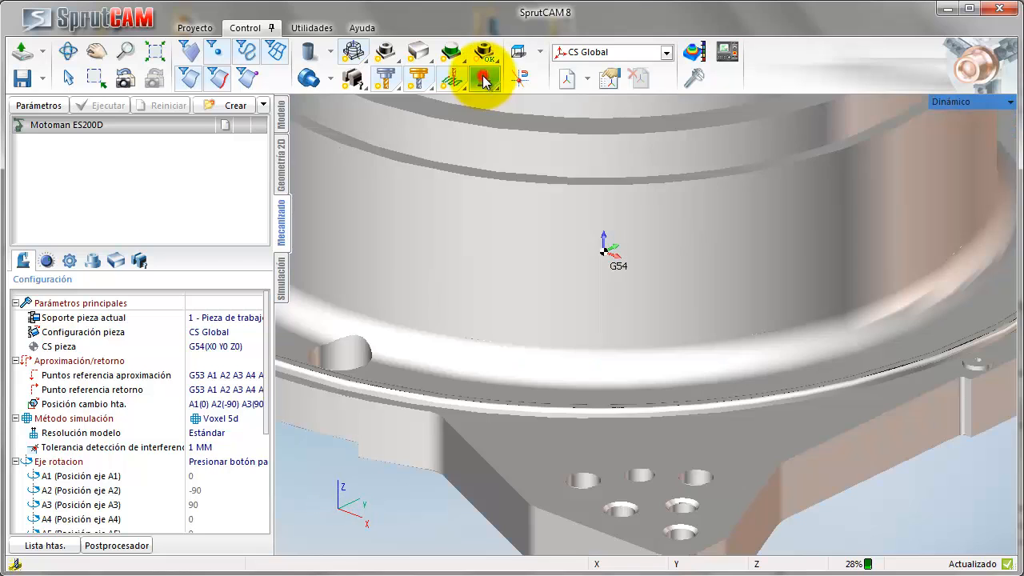
left_click_drag(528, 332, 498, 476)
scroll(485, 482, "down", 7)
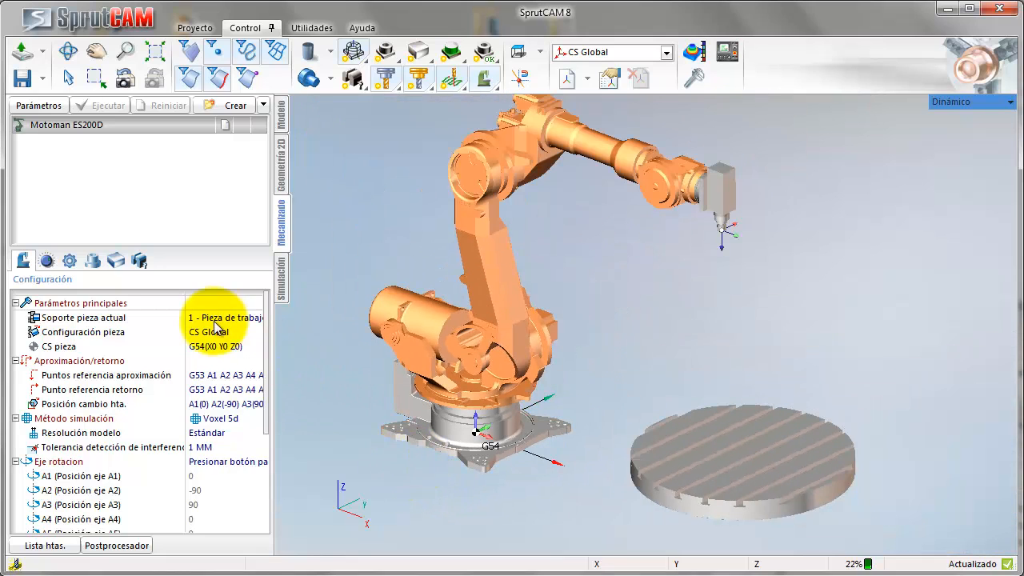
Set the current workpiece holder (Soporte pieza actual) of the Motoman ES200D to option 2, Soporte Pieza
left_click(140, 318)
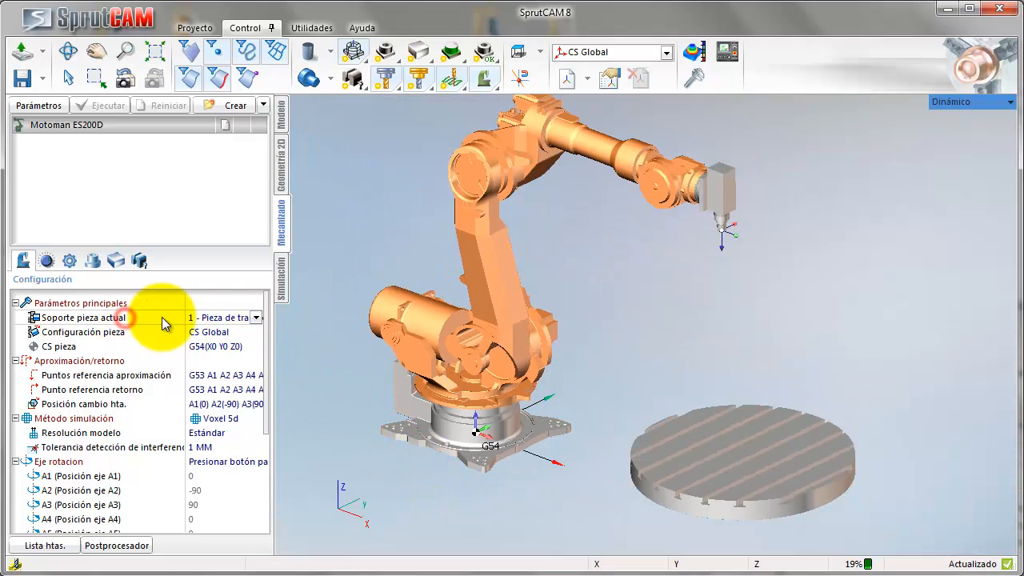
left_click(256, 318)
left_click(230, 346)
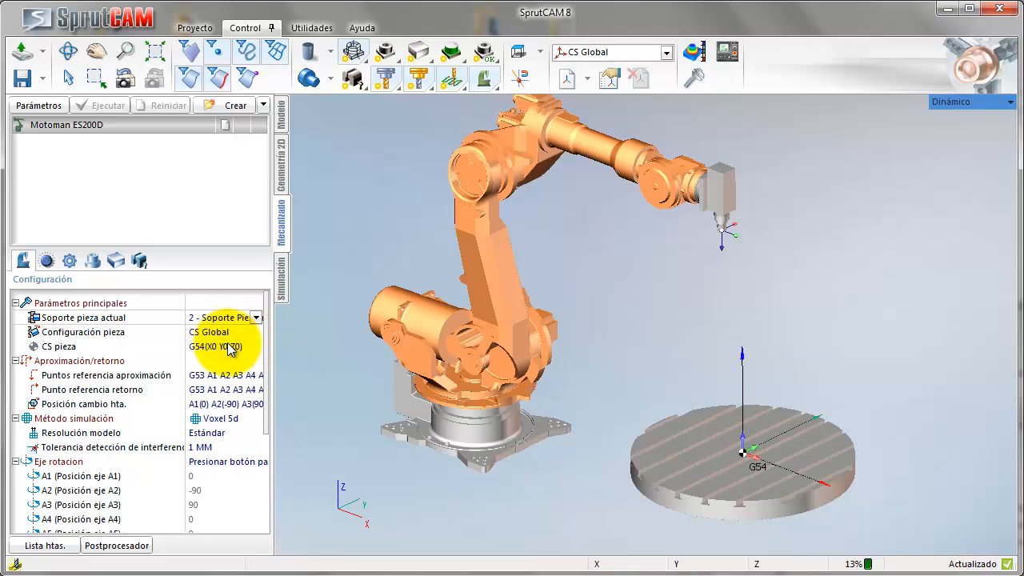
Set the Z translation to 1800 in the workpiece configuration
left_click(253, 332)
left_click(259, 335)
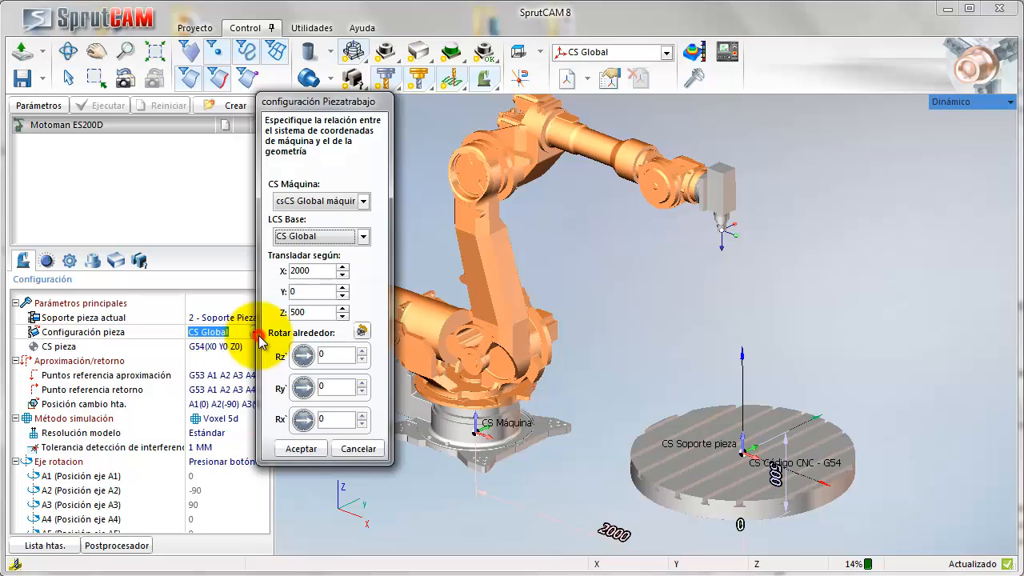
double_click(308, 313)
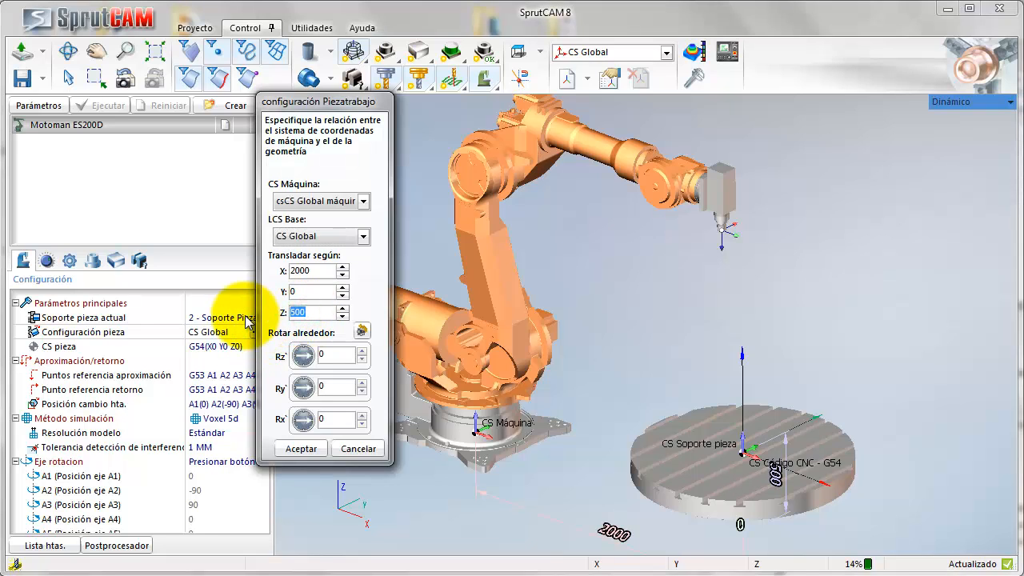
type("1800")
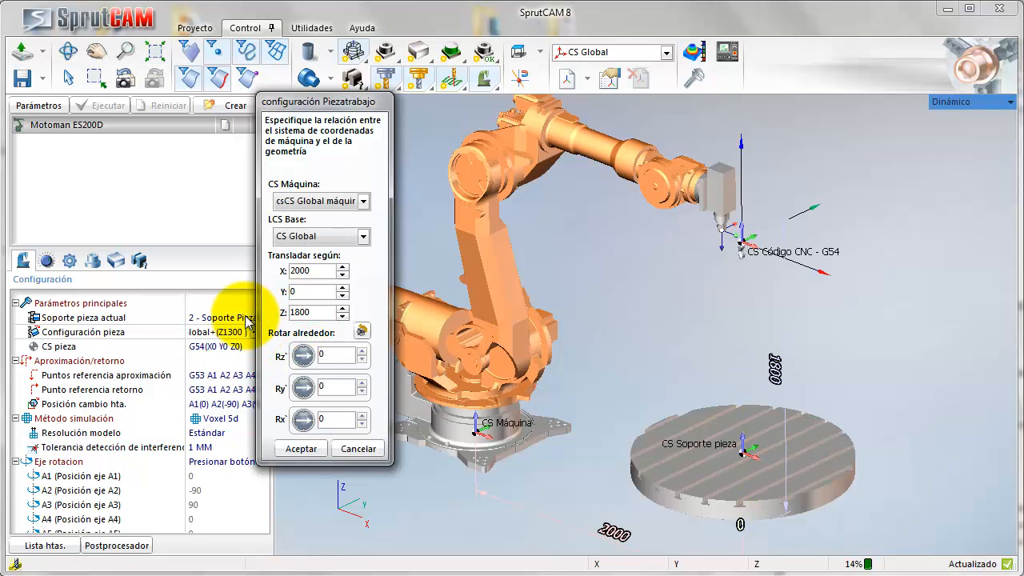
left_click(300, 449)
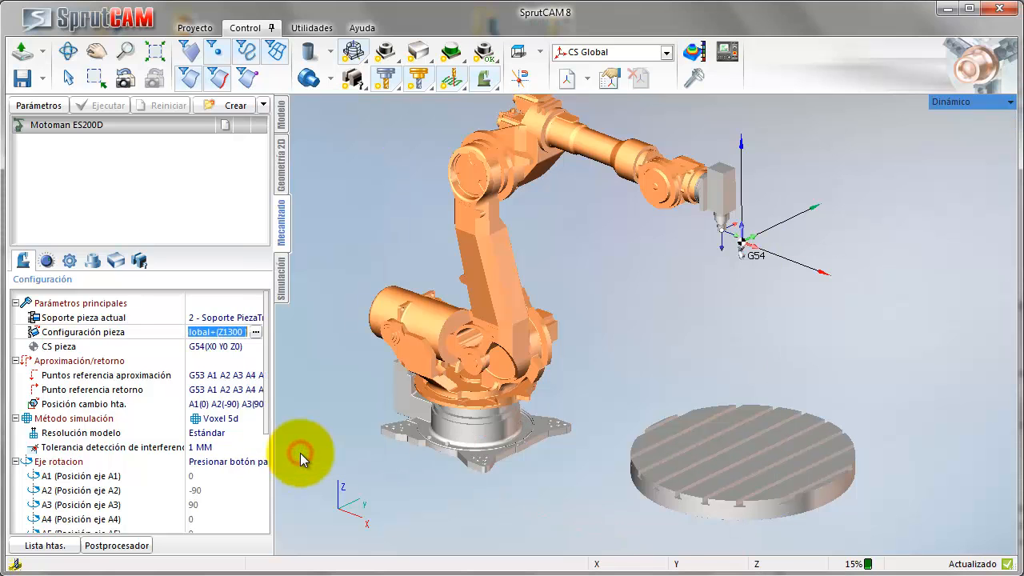
Scale the Molly.stl part geometry by a factor of 10 about the origin
left_click(281, 116)
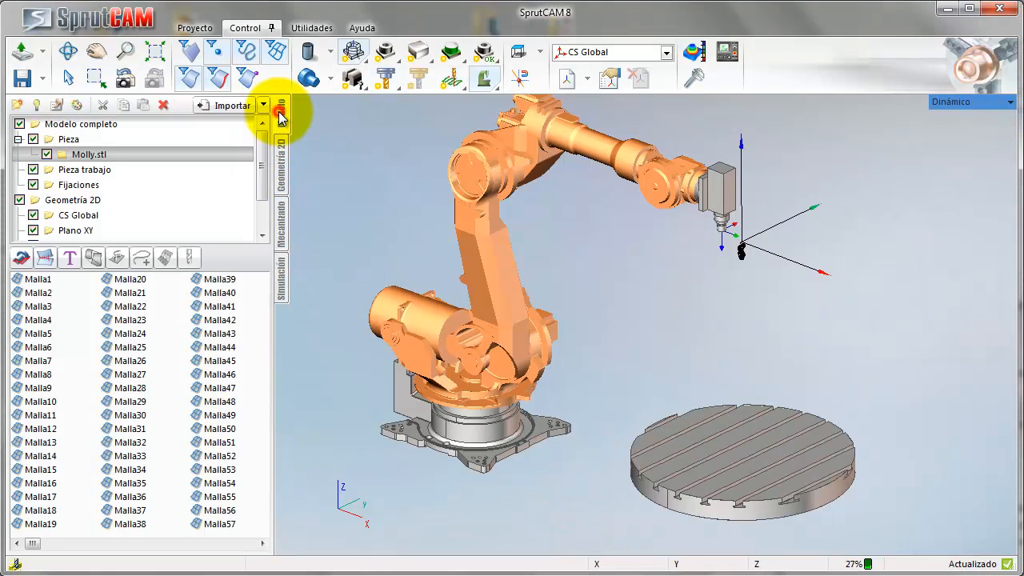
left_click(66, 141)
left_click(34, 280)
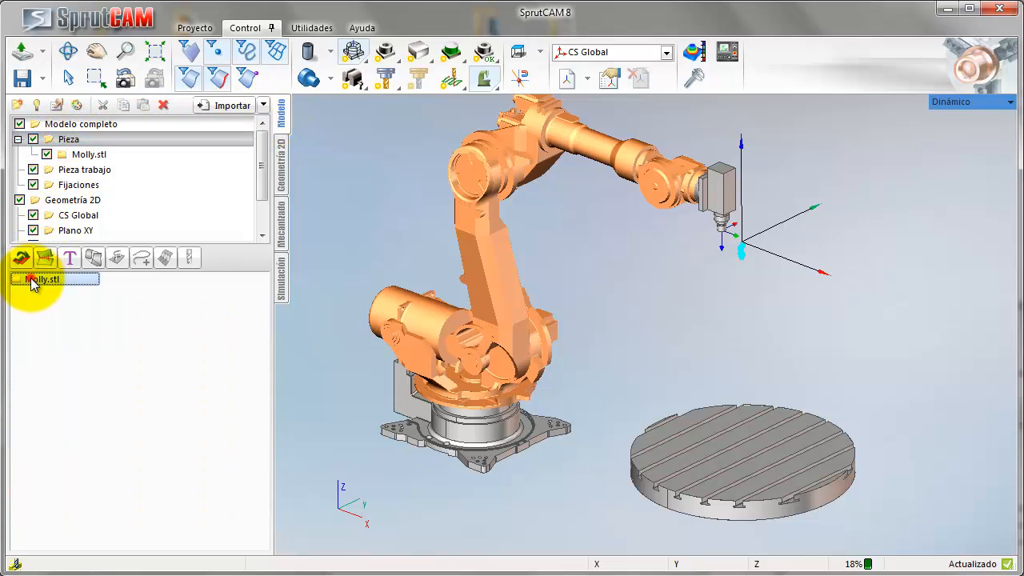
left_click(90, 257)
left_click(101, 29)
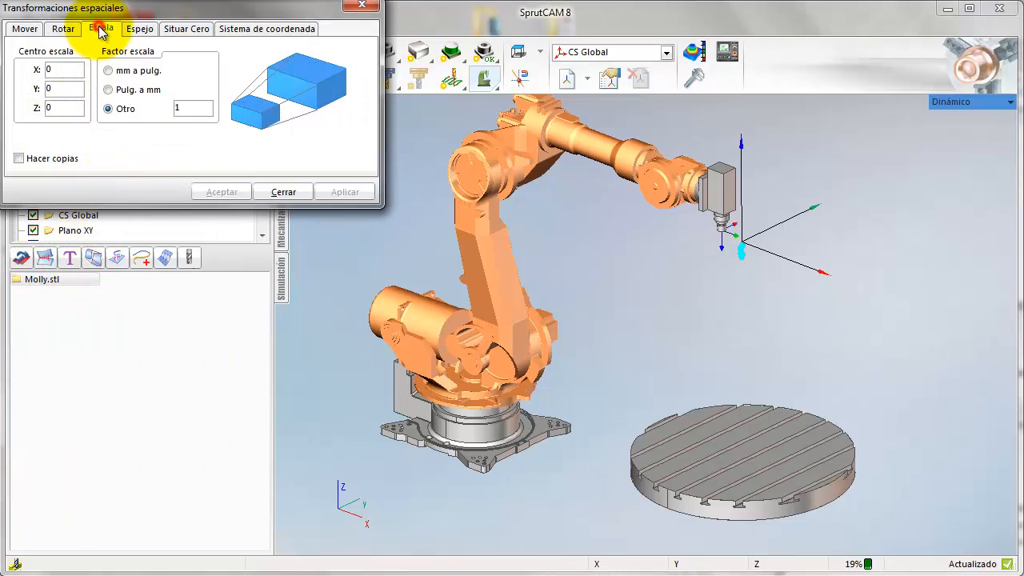
type("0")
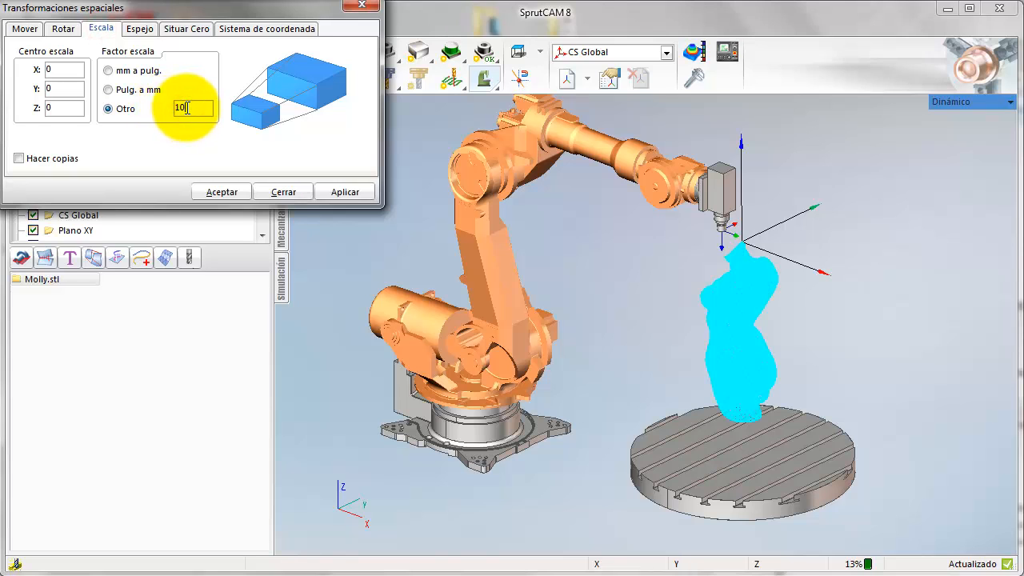
left_click(221, 192)
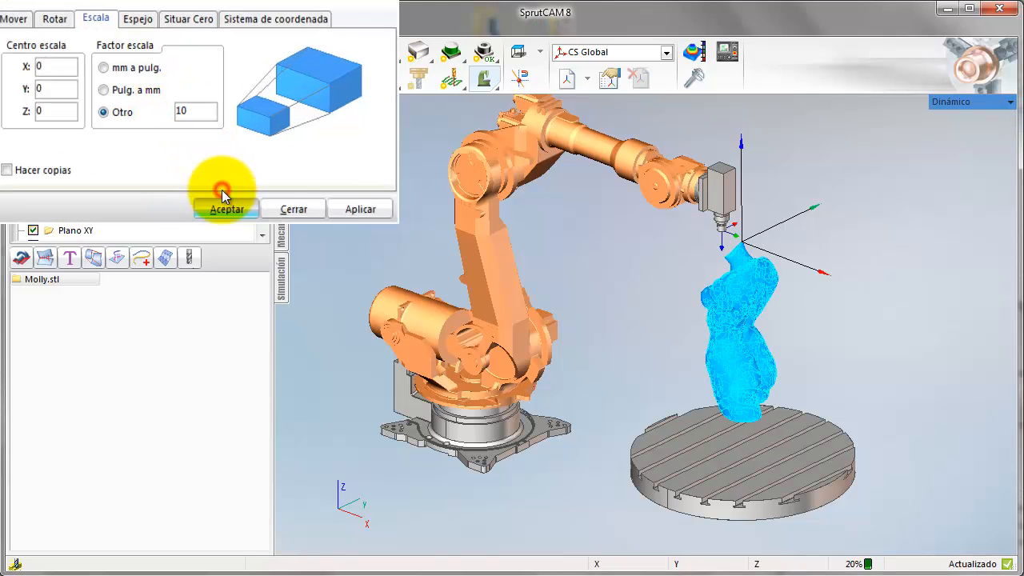
Define the workpiece as a Z-axis cylinder around the part with 10 positive axial, 300 negative axial and 10 outer radial stock
left_click(281, 222)
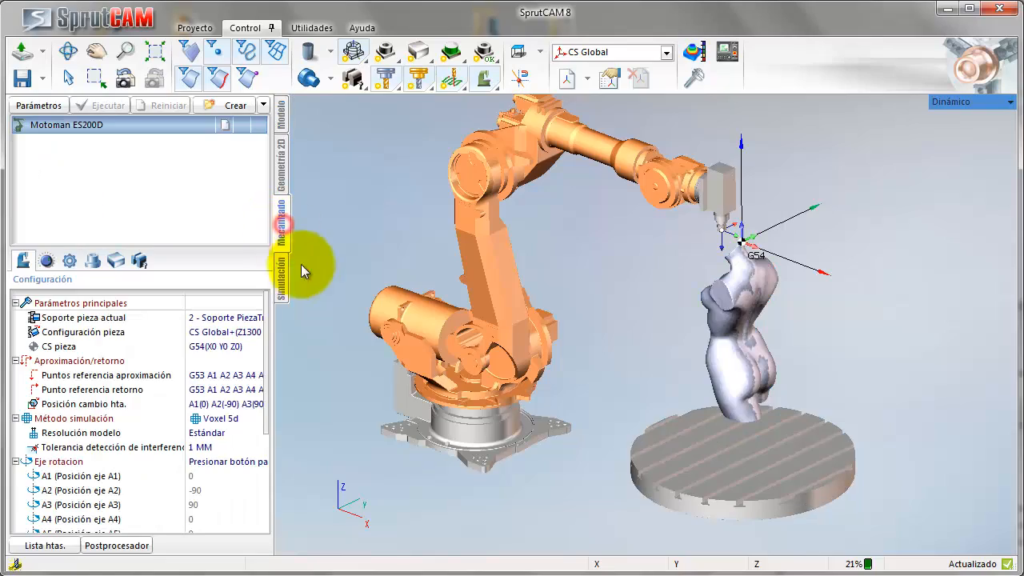
middle_click_drag(449, 486, 469, 483)
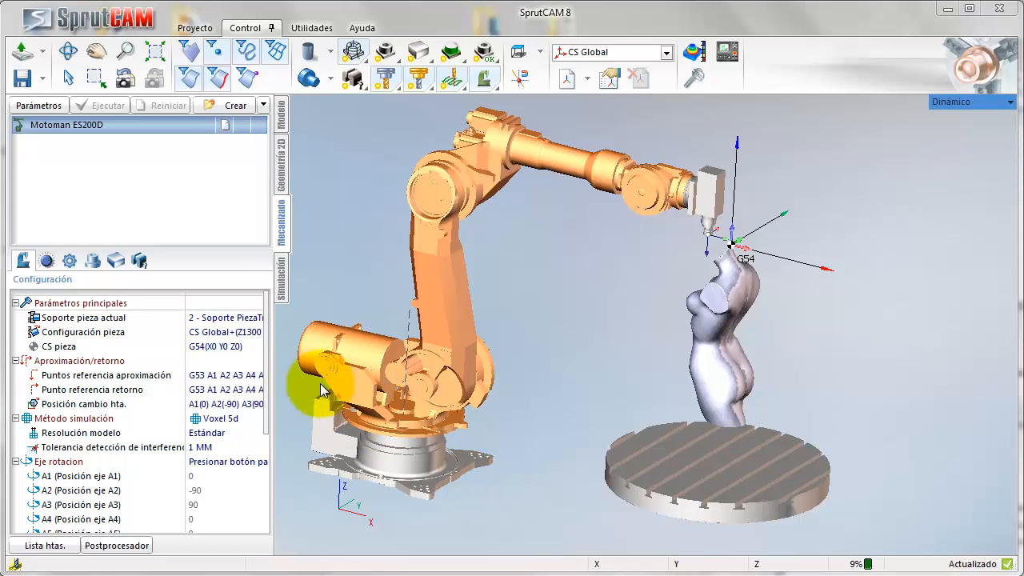
left_click(116, 260)
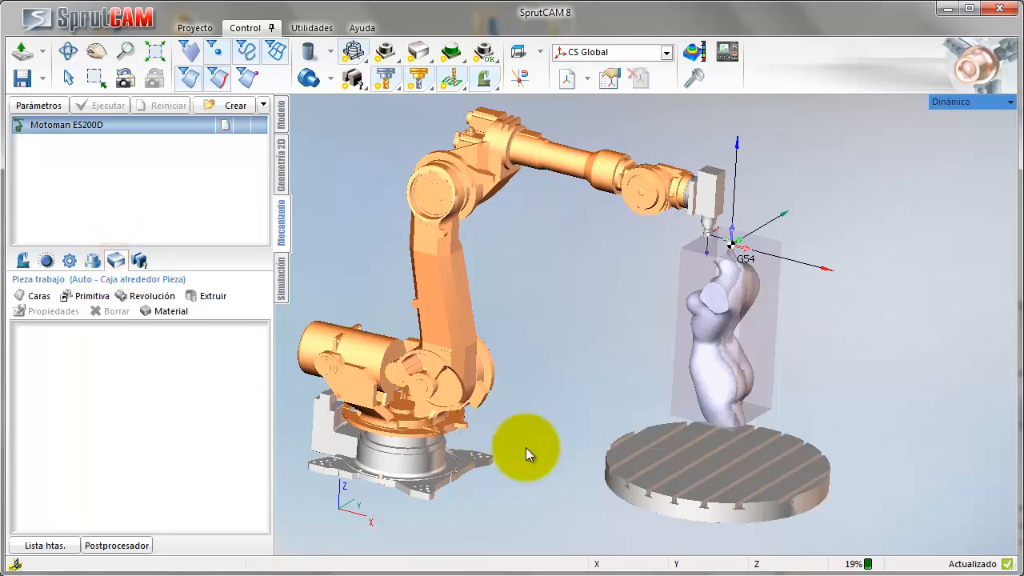
mouse_move(525, 447)
middle_mouse_down()
mouse_move(557, 431)
mouse_move(569, 404)
mouse_move(691, 469)
mouse_move(569, 469)
mouse_move(608, 466)
mouse_move(609, 444)
mouse_move(591, 439)
middle_mouse_up()
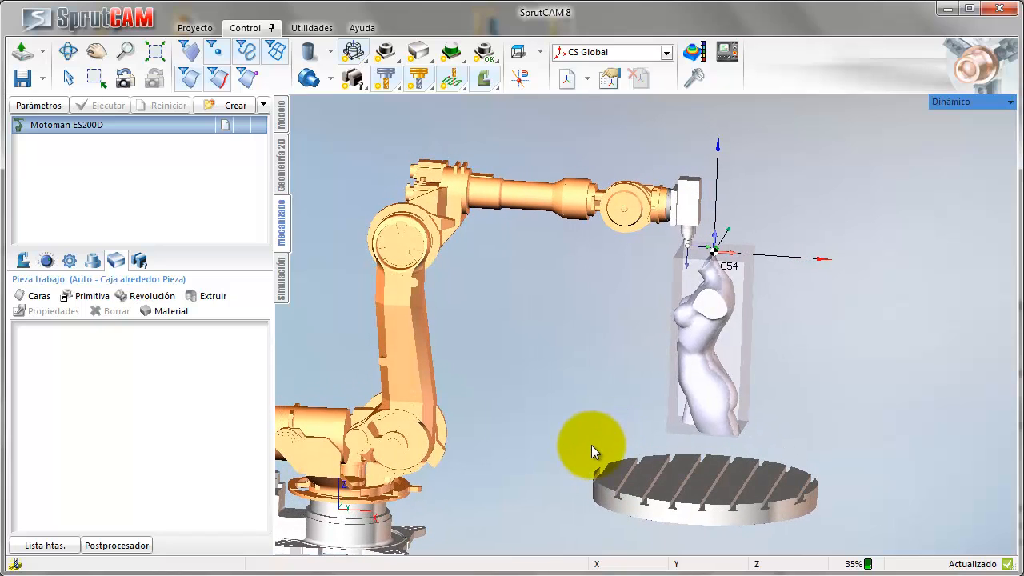
left_click(83, 296)
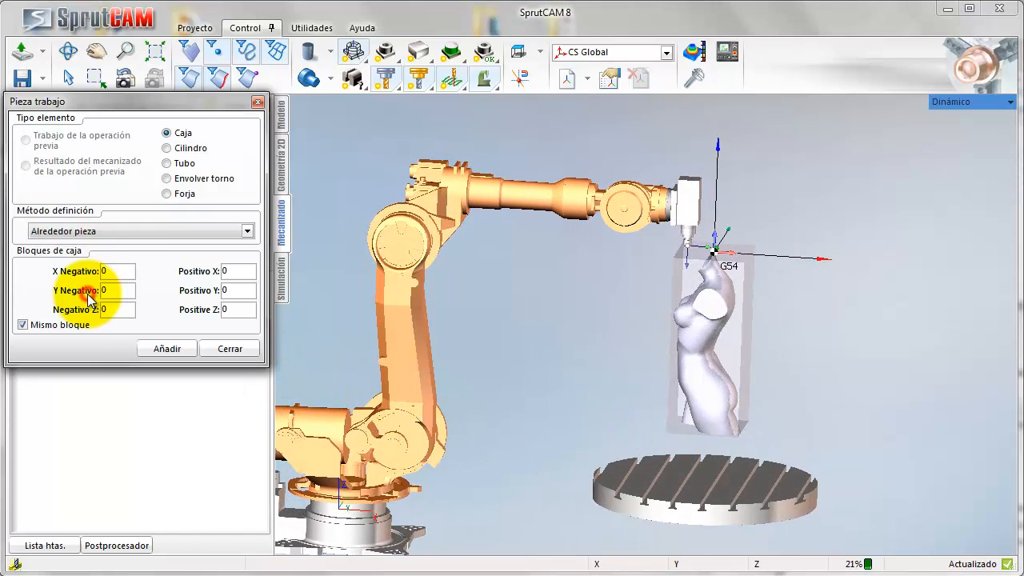
left_click(166, 148)
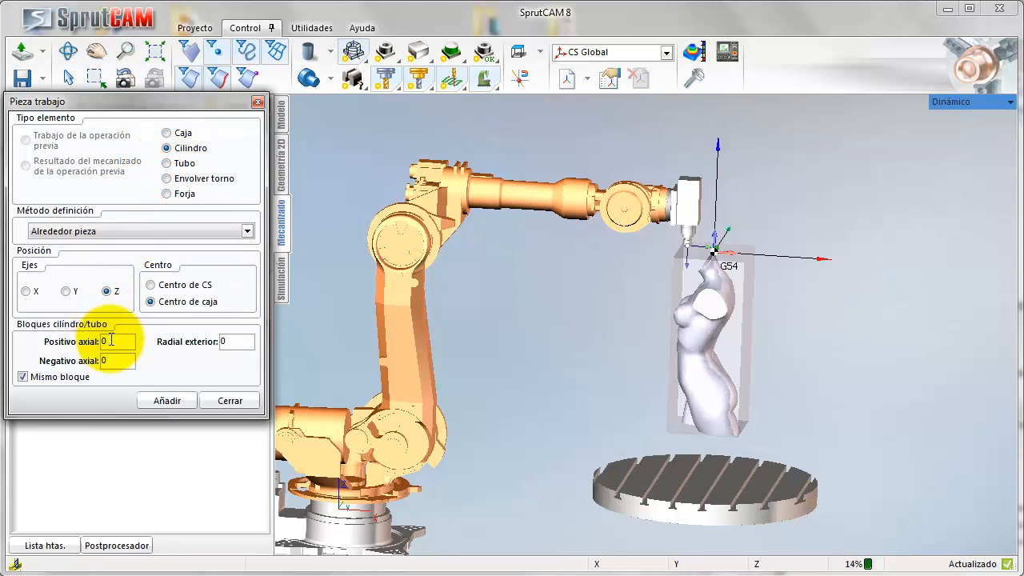
left_click(32, 377)
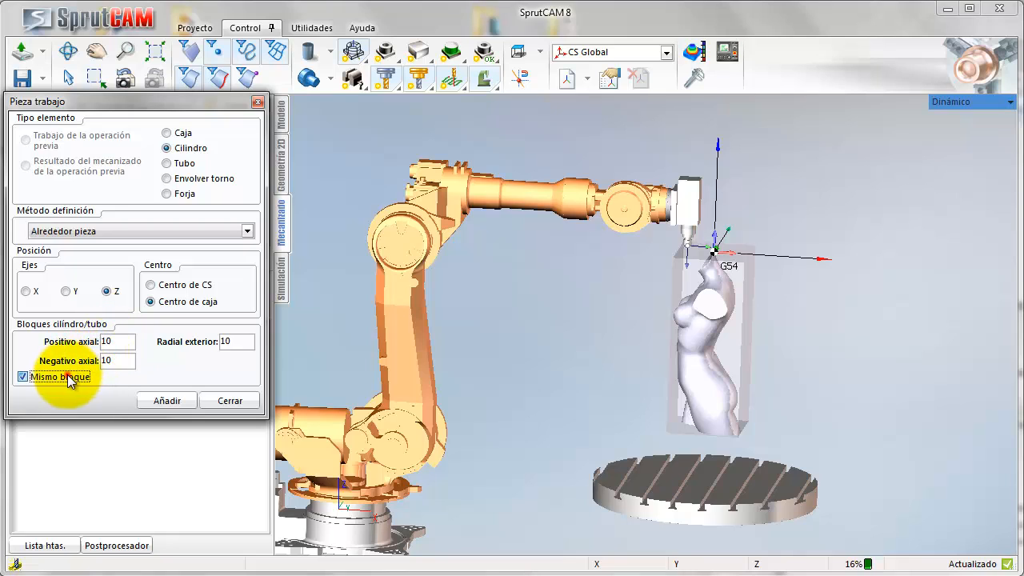
left_click(114, 360)
left_click_drag(113, 359, 88, 370)
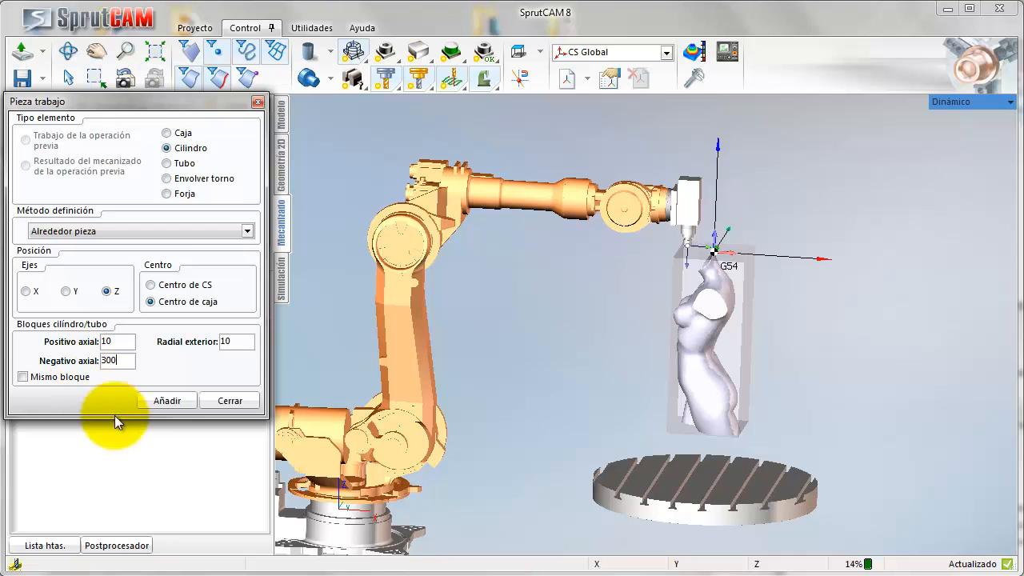
left_click(160, 401)
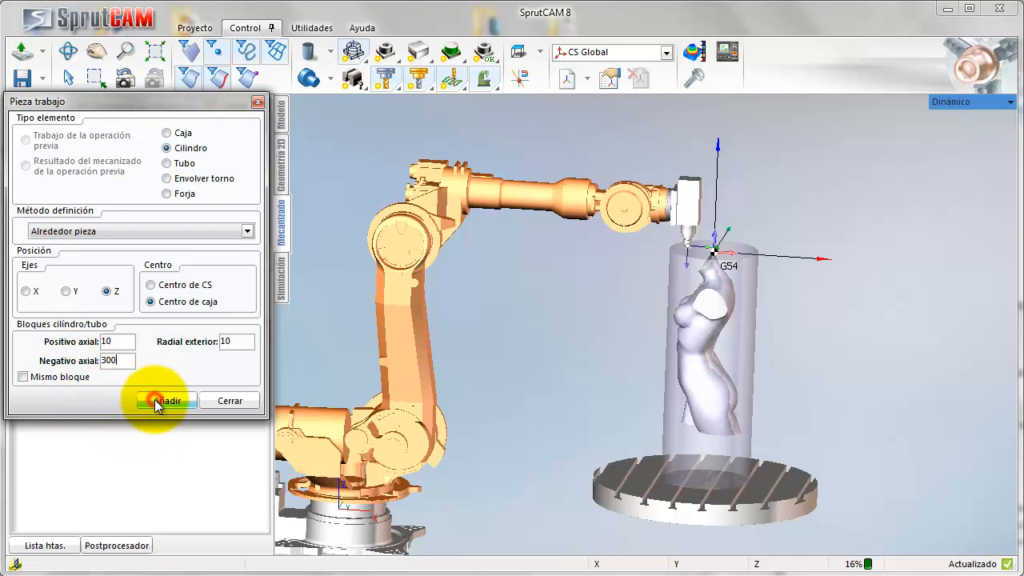
left_click(218, 403)
Examine the cylindrical stock around the part from above with the machine hidden, and return to the left isometric view with the machine shown
middle_click_drag(481, 409, 505, 362)
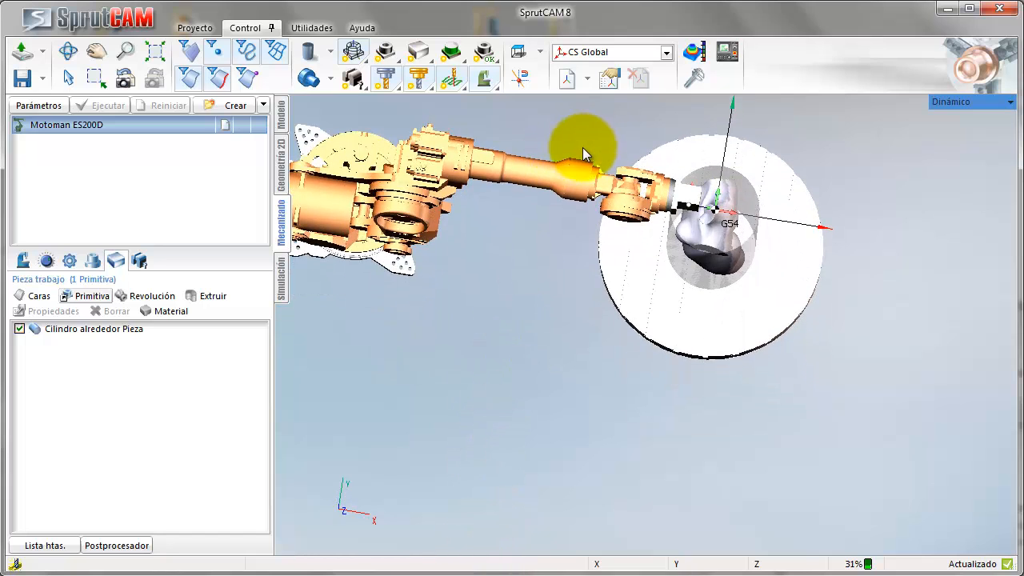
middle_click_drag(583, 148, 584, 142)
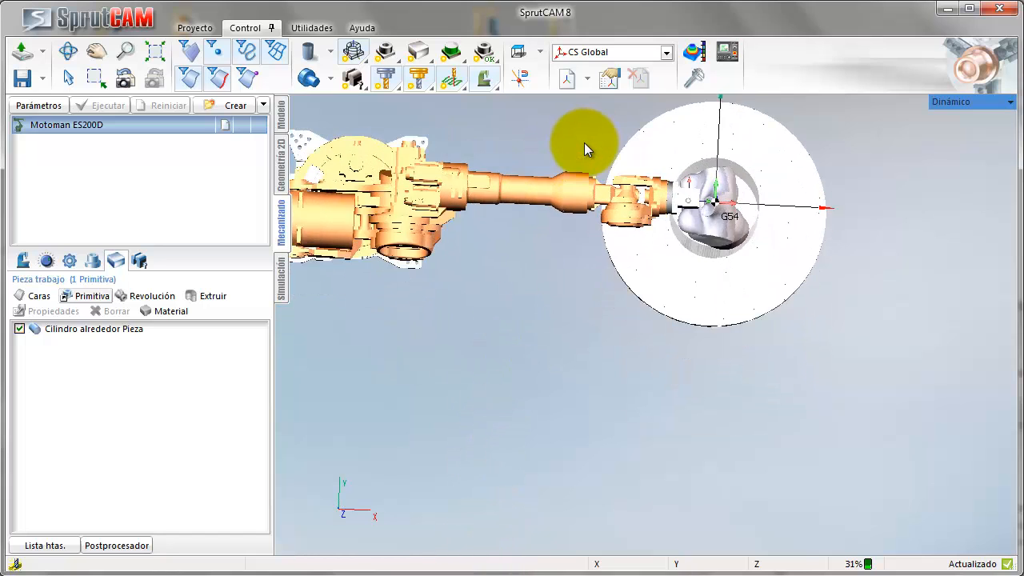
left_click(488, 78)
scroll(729, 143, "up", 2)
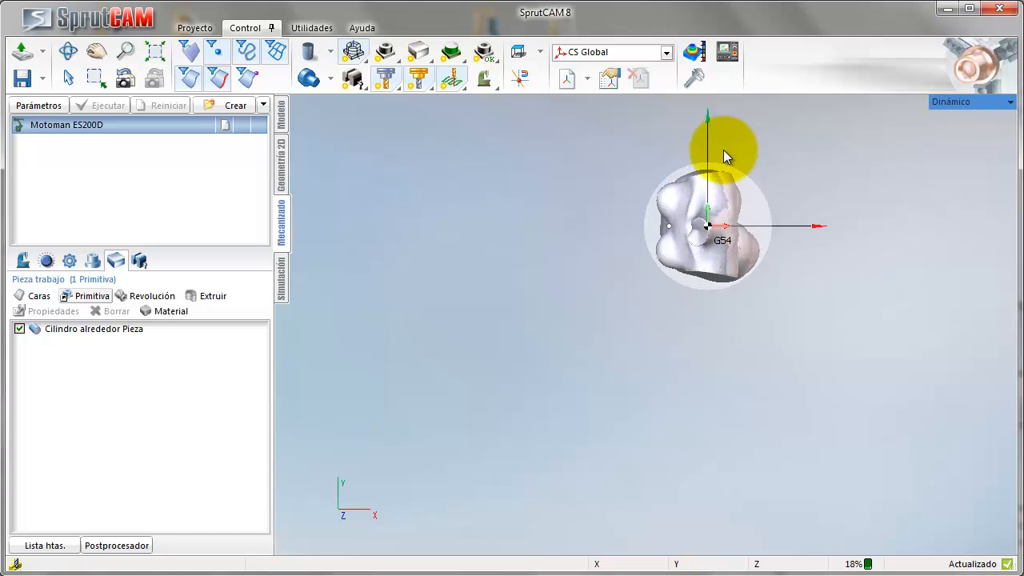
scroll(724, 152, "up", 3)
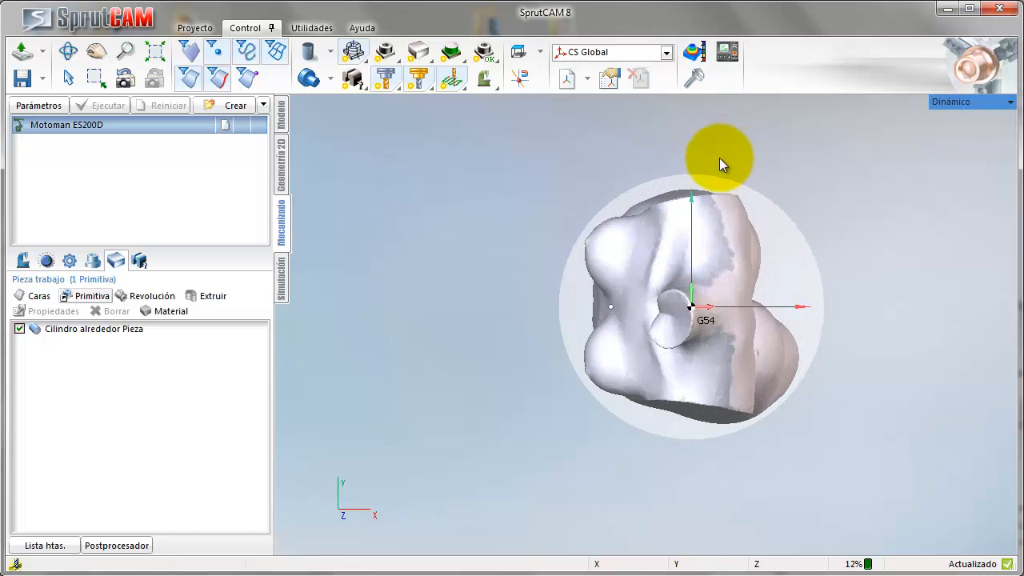
left_click(490, 80)
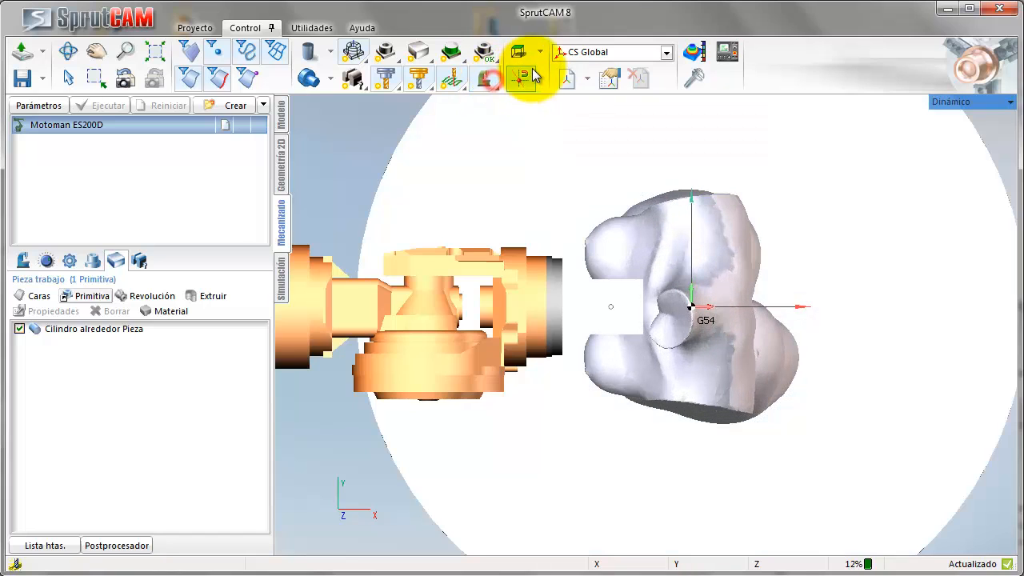
left_click(539, 53)
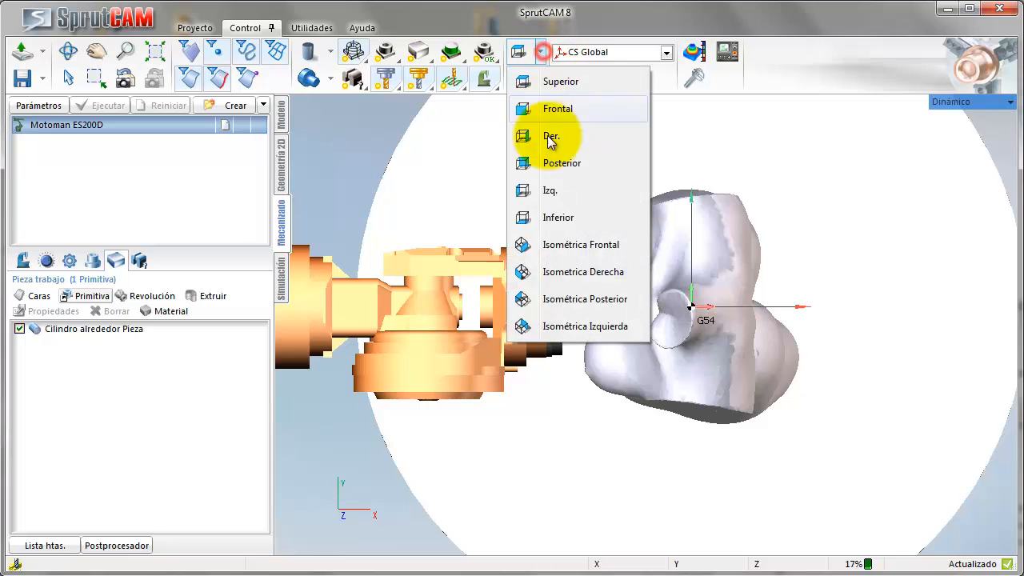
left_click(576, 326)
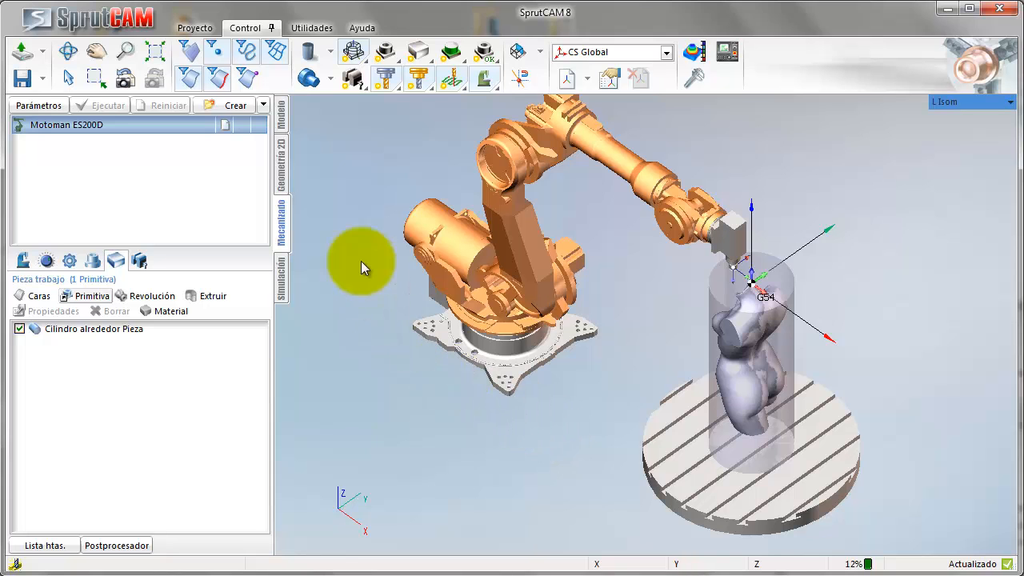
Create a roughing operation of type Por capas named Desbaste por capas and inspect its tool at the part
left_click(218, 104)
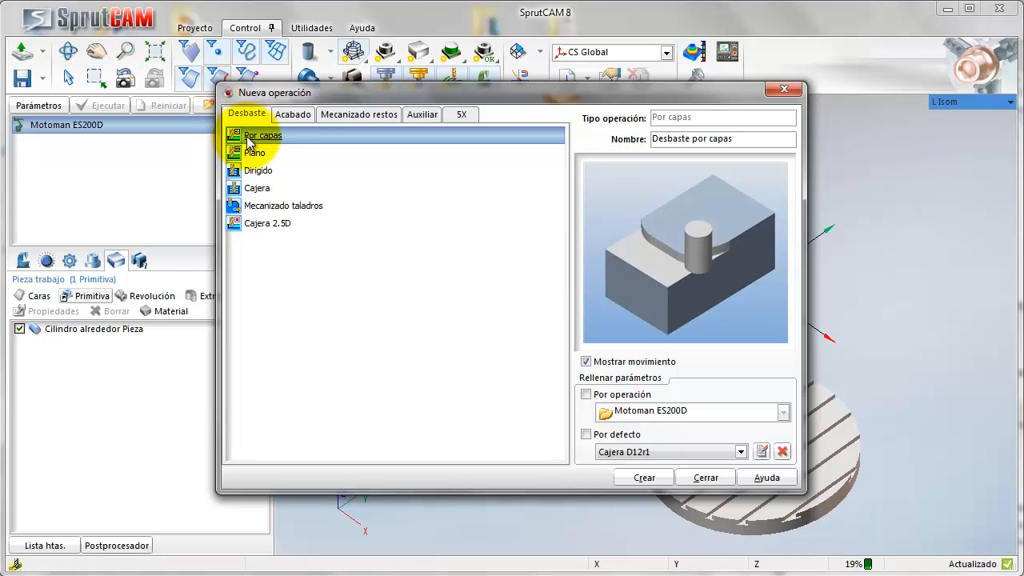
left_click(645, 478)
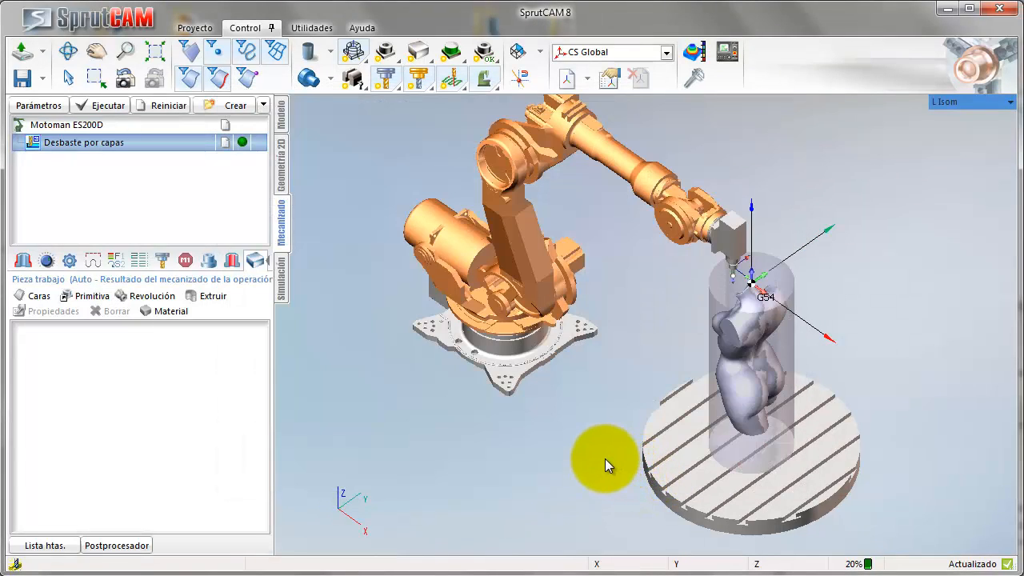
middle_click_drag(605, 458, 687, 272)
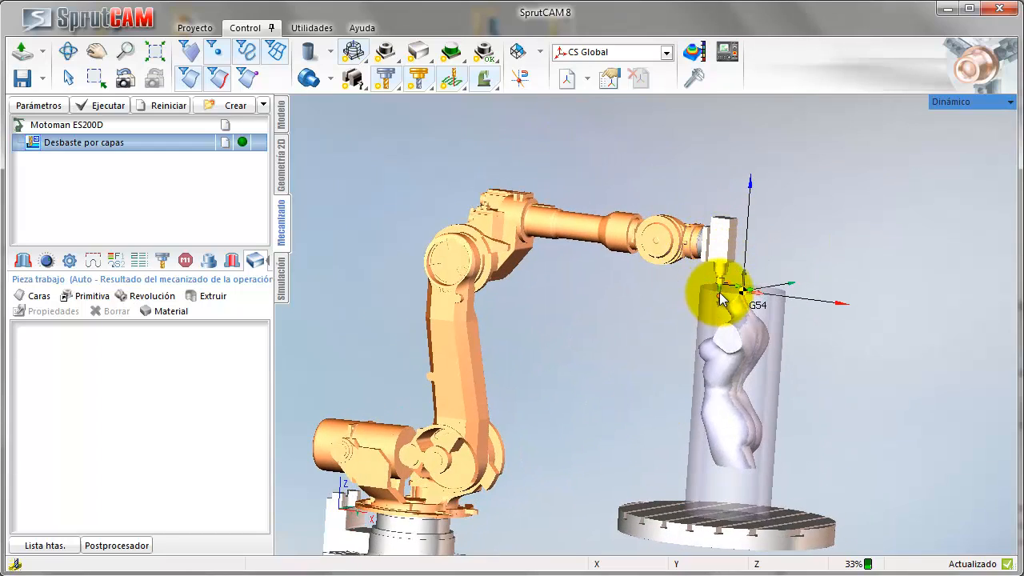
scroll(716, 294, "up", 6)
middle_click_drag(684, 377, 691, 358)
scroll(691, 358, "down", 5)
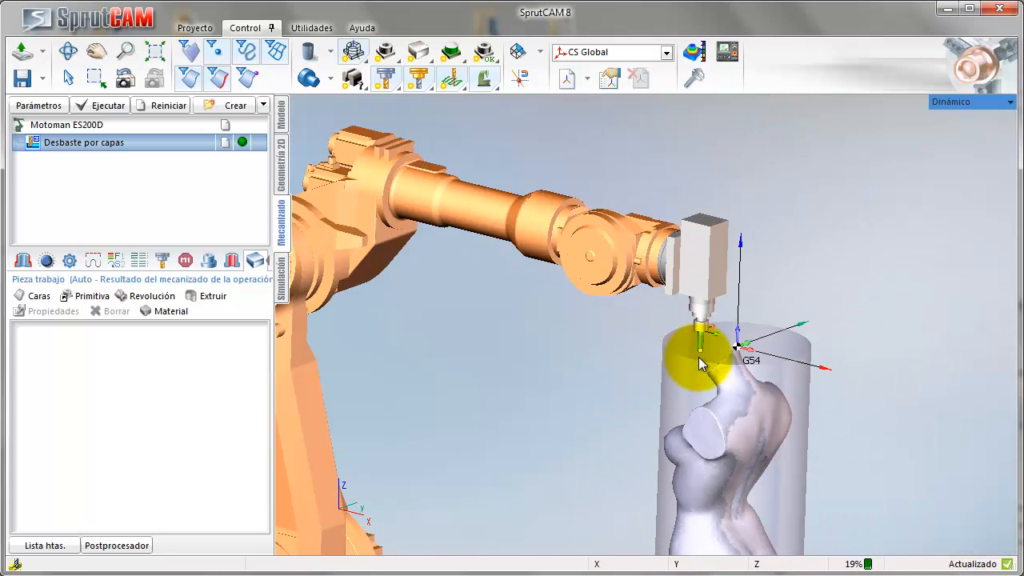
Set axis A3 of the Motoman ES200D's tool change position to 60
left_click(48, 125)
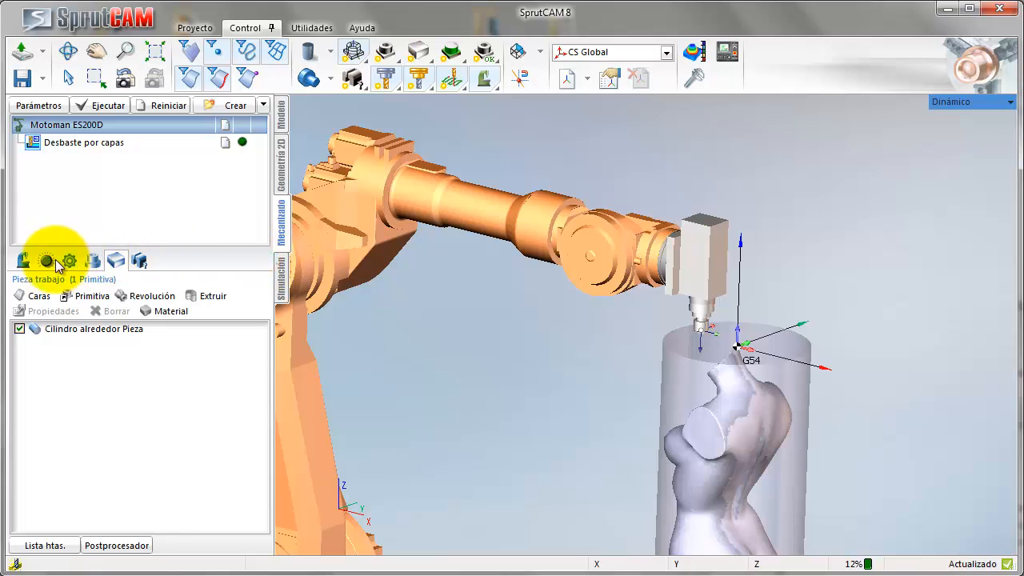
left_click(22, 261)
left_click(29, 402)
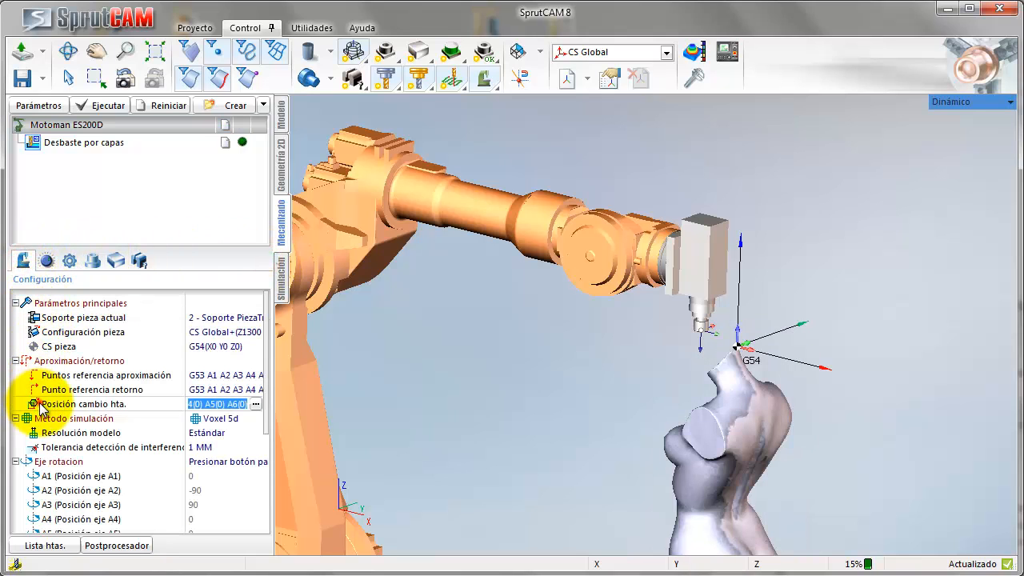
left_click(255, 404)
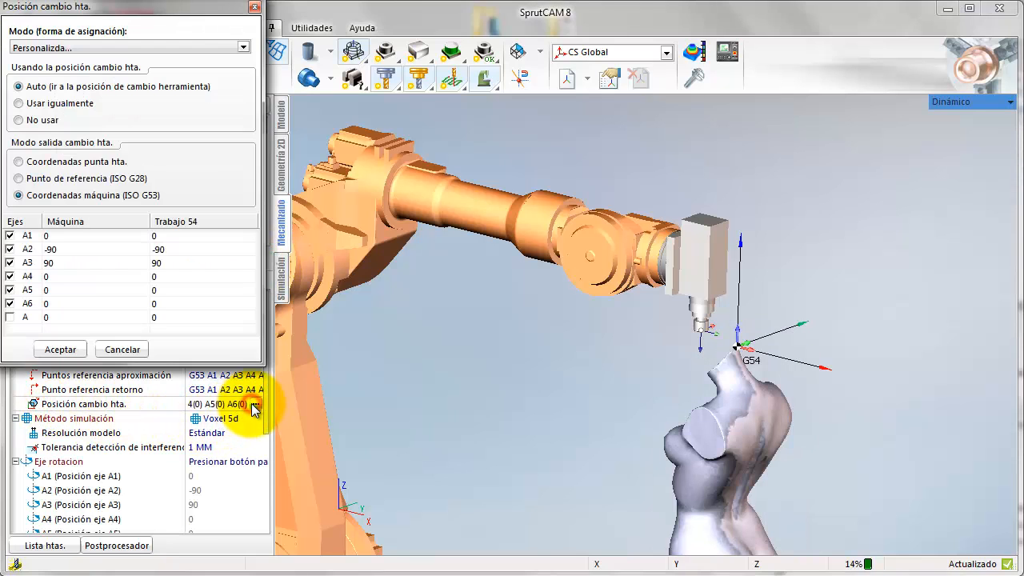
left_click(144, 261)
left_click(113, 260)
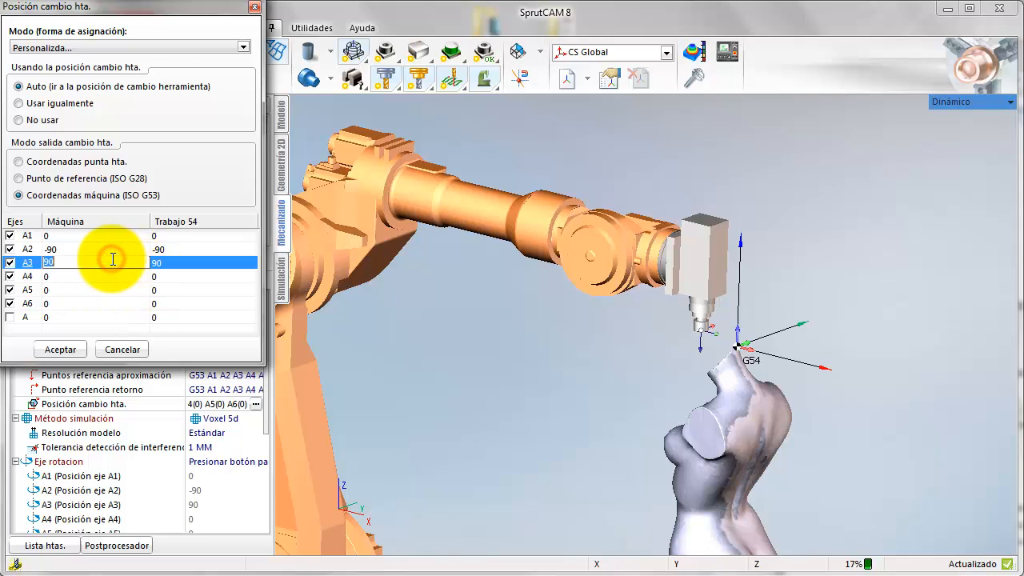
type("80")
scroll(113, 259, "down", 1)
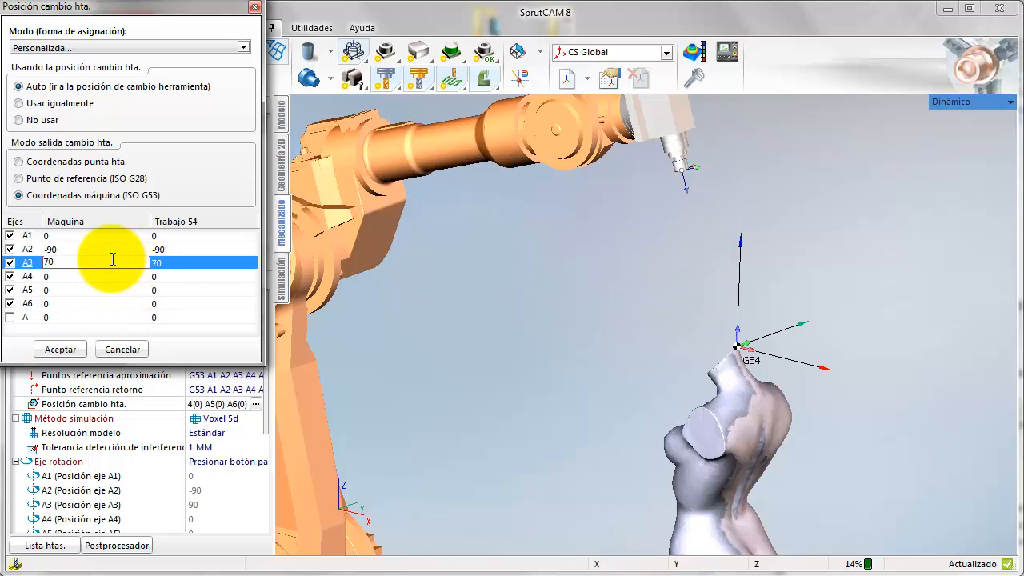
scroll(113, 259, "down", 1)
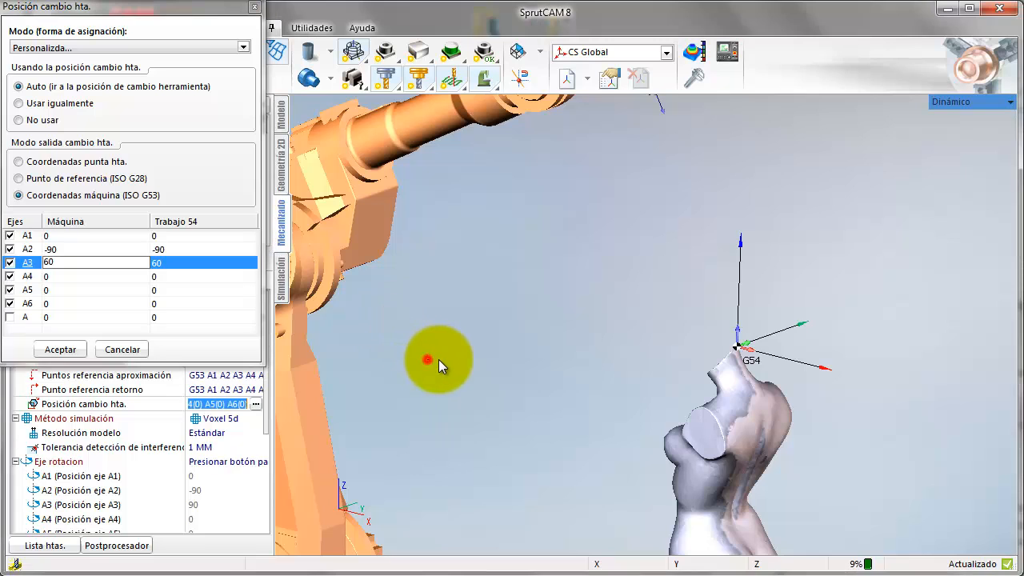
scroll(533, 368, "down", 3)
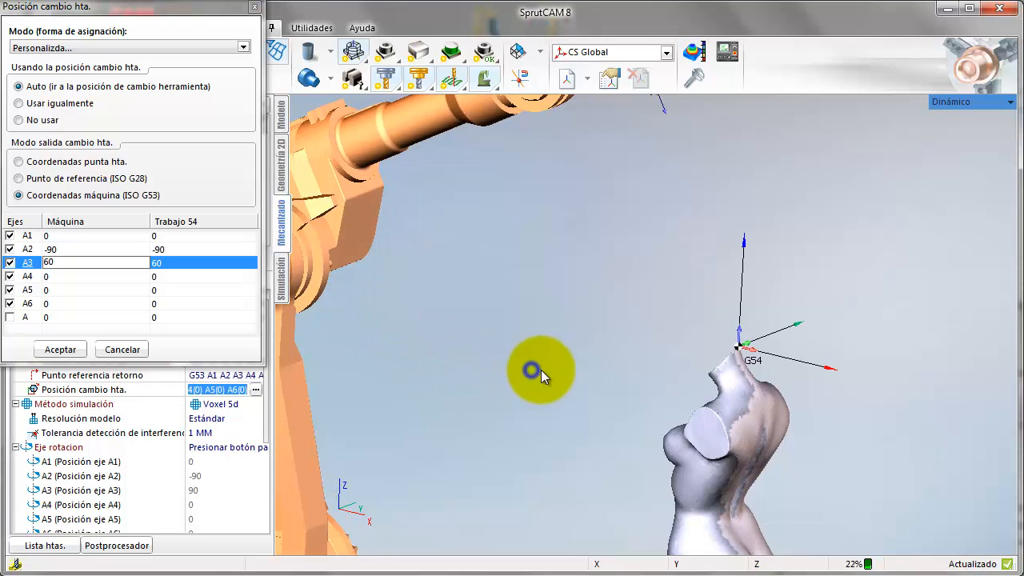
scroll(584, 405, "down", 2)
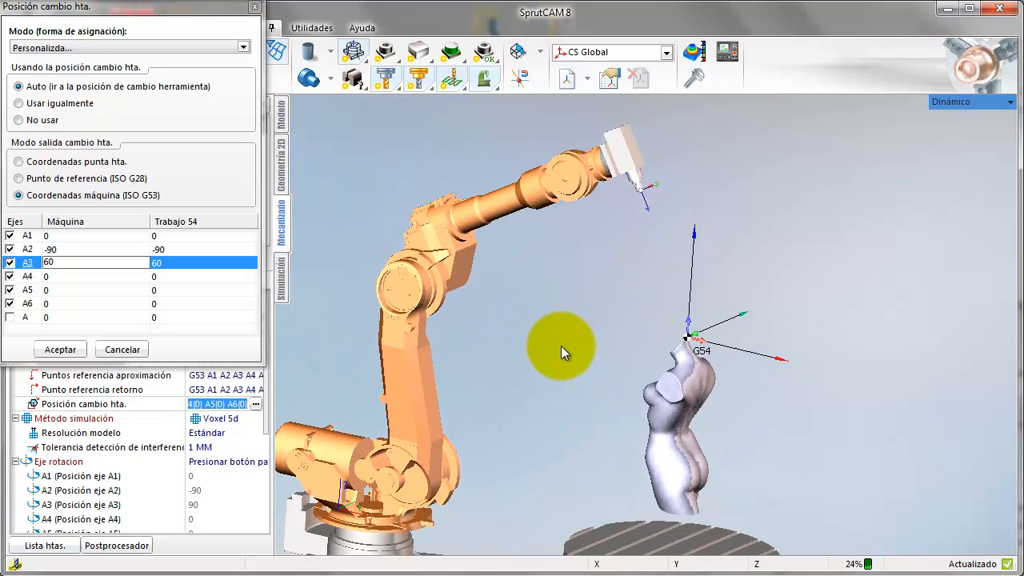
left_click(78, 356)
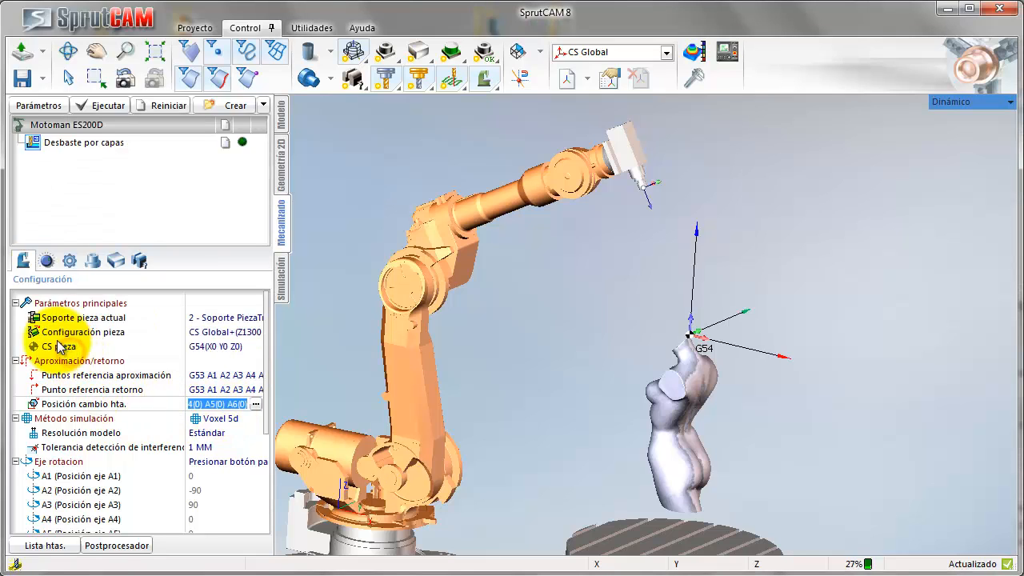
Set the tool of the Desbaste por capas operation to diameter 32 mm and length 250 mm, and fit its preview
left_click(64, 144)
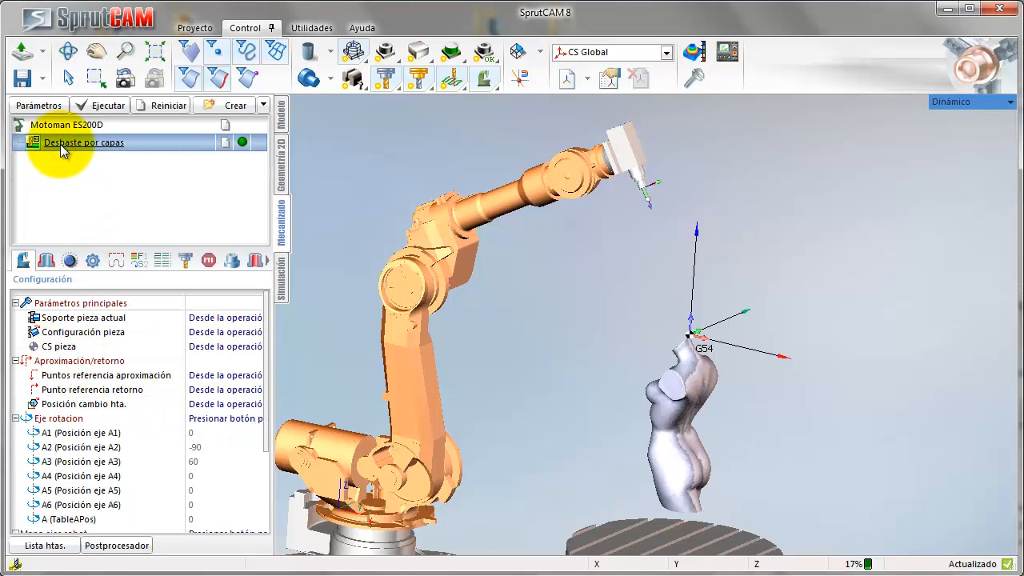
double_click(60, 144)
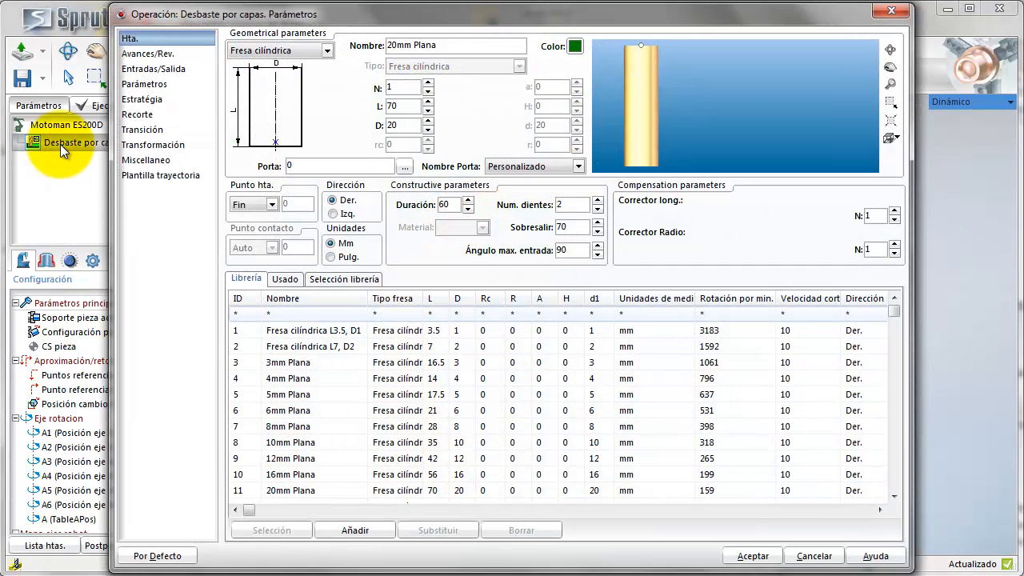
double_click(397, 126)
type("32")
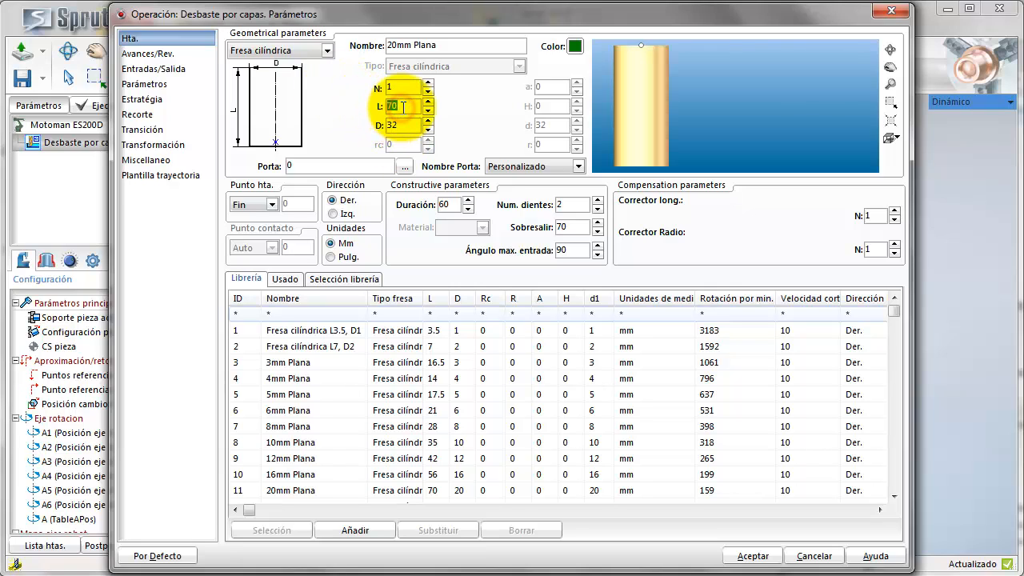
type("250")
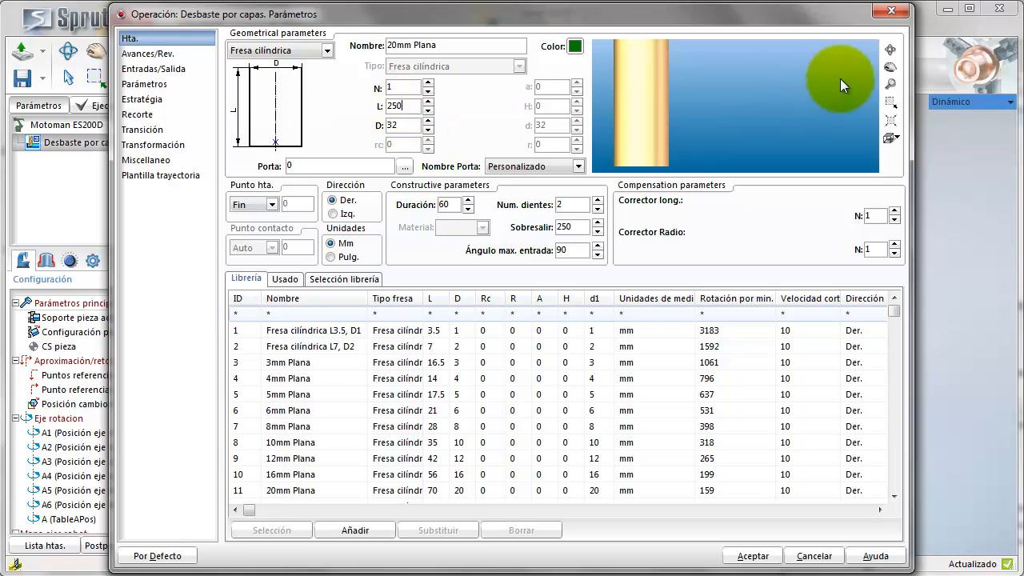
left_click(893, 120)
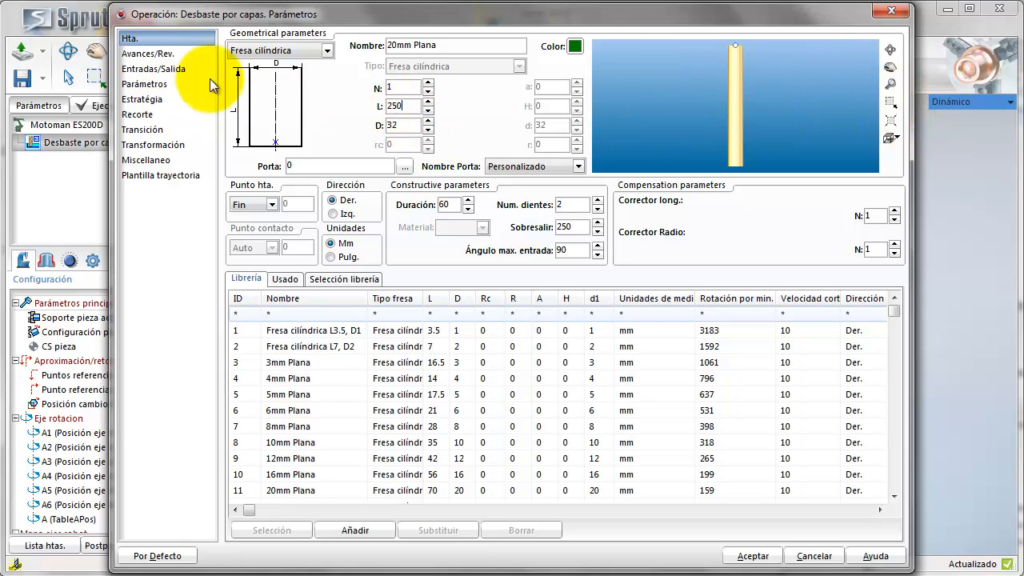
Change the roughing tool's type to Fresa tórica with a corner radius of 3 mm
left_click(260, 50)
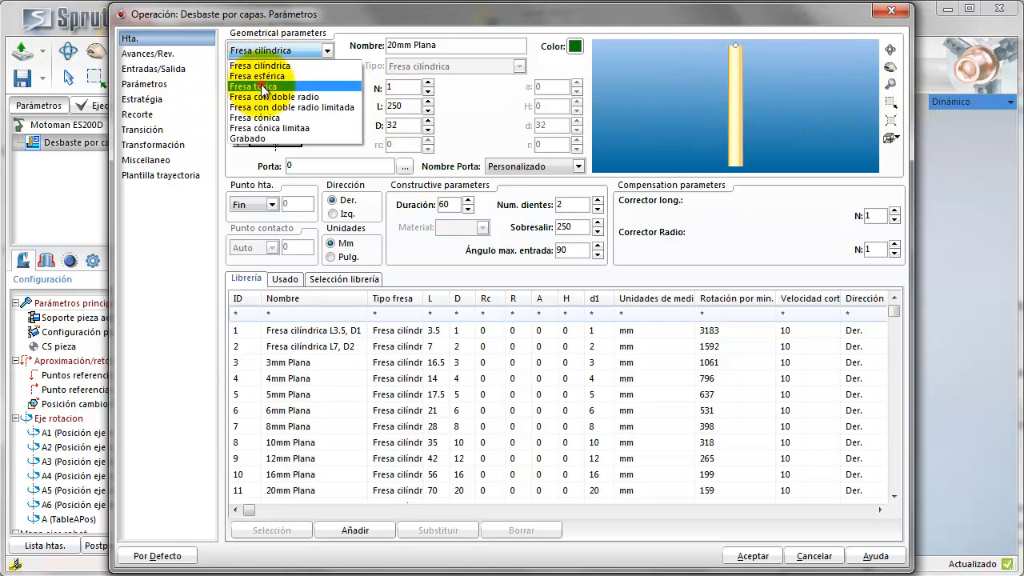
left_click(260, 84)
left_click(393, 144)
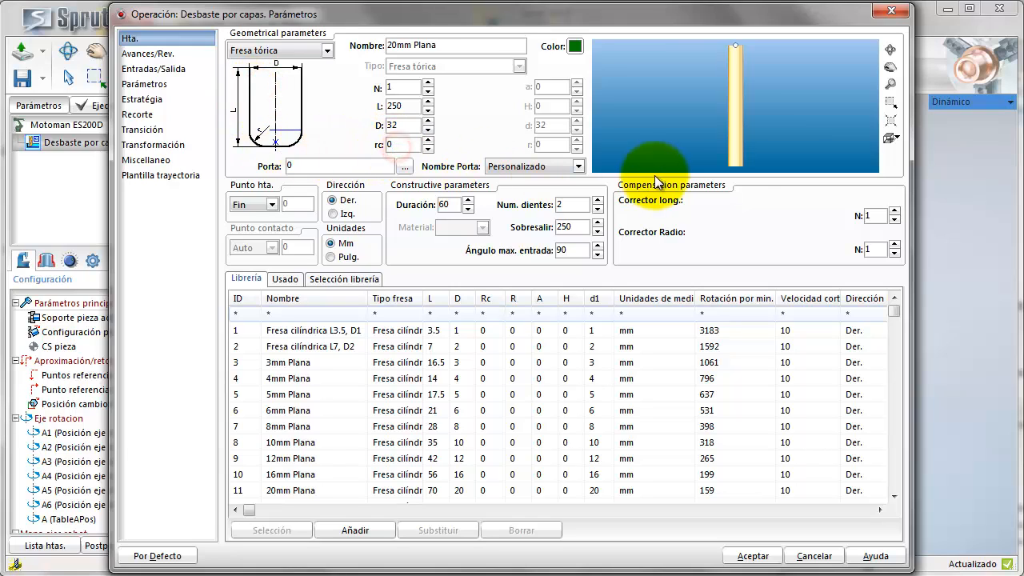
scroll(731, 172, "up", 8)
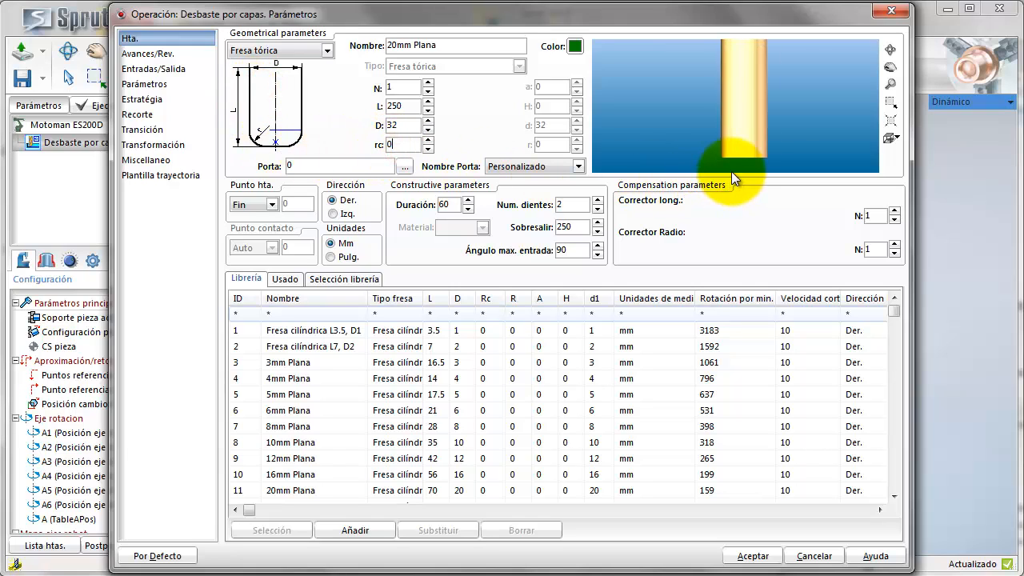
left_click(400, 144)
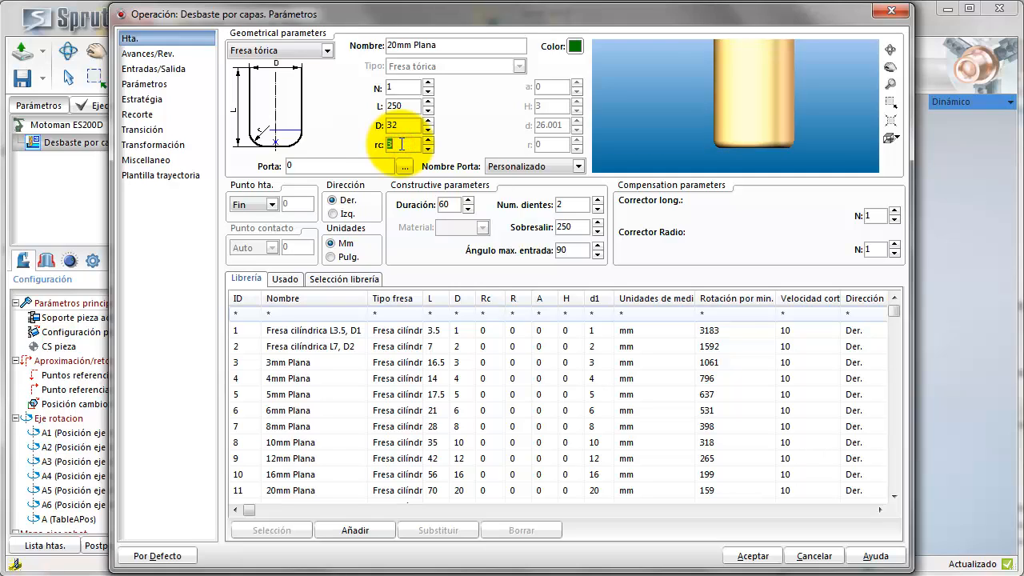
Review the radius compensation modes and set the operation's approach path to Normal with an absolute distance of 4
left_click(159, 71)
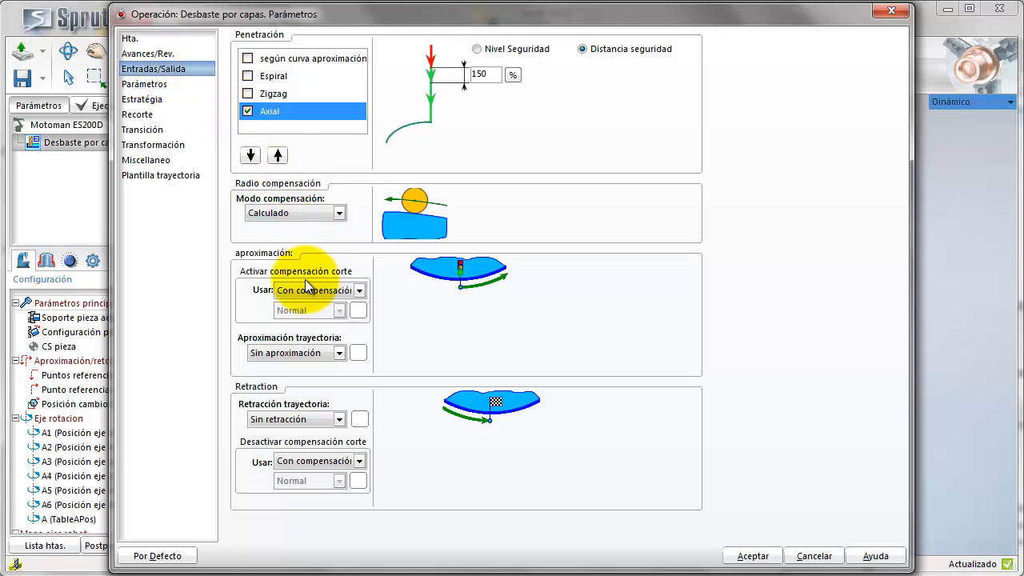
left_click(301, 210)
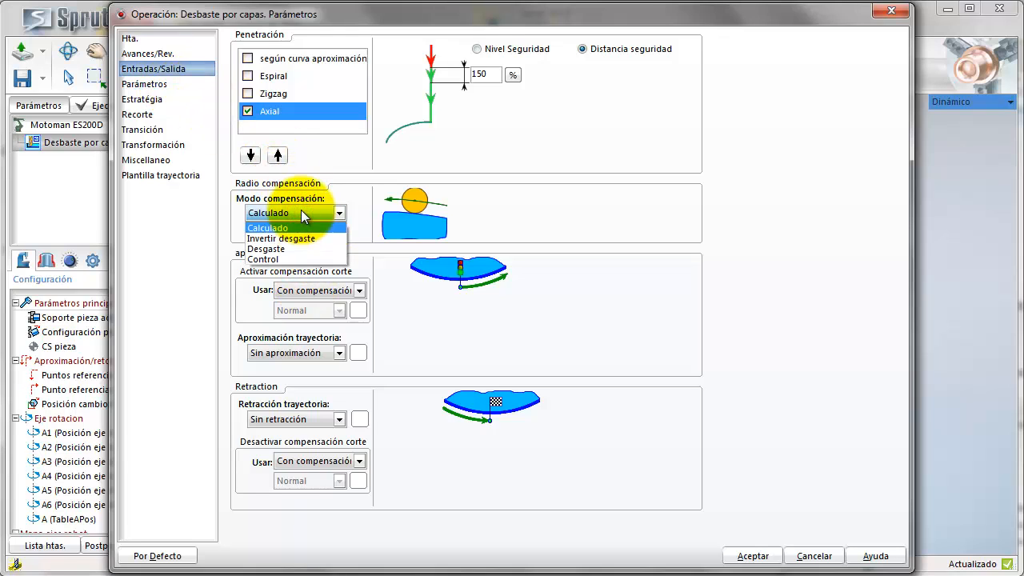
left_click(355, 214)
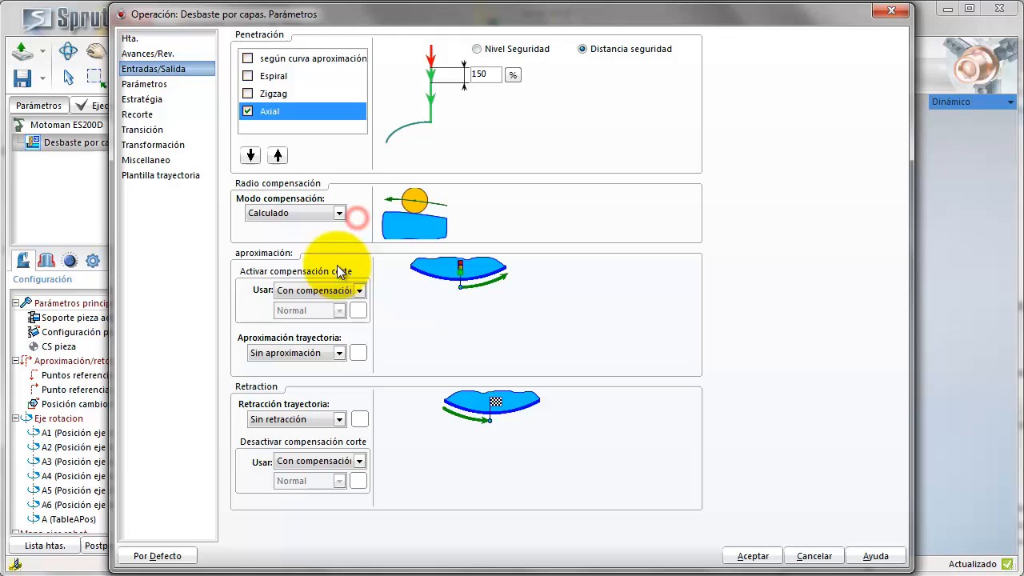
left_click(303, 357)
left_click(293, 384)
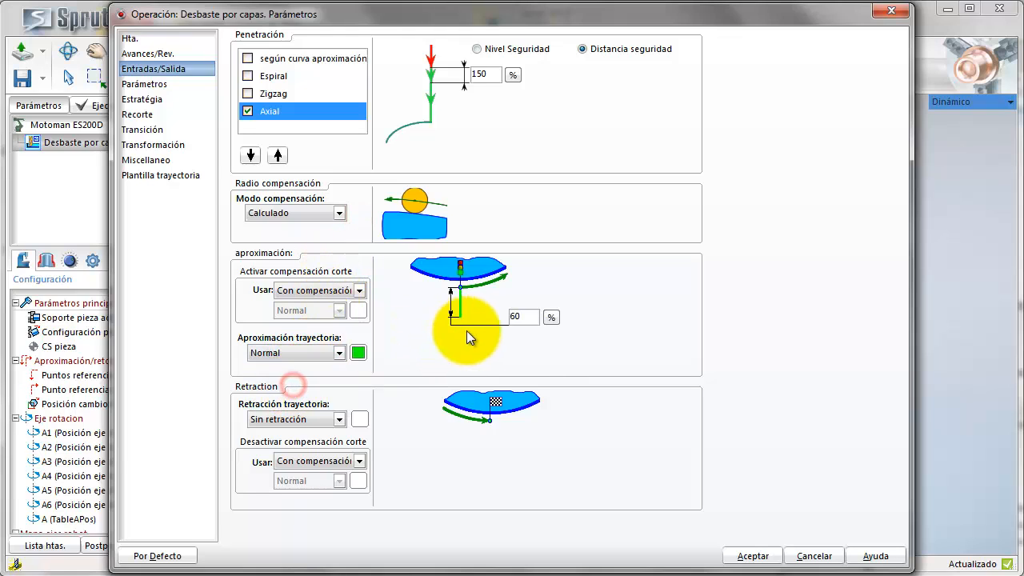
left_click(553, 318)
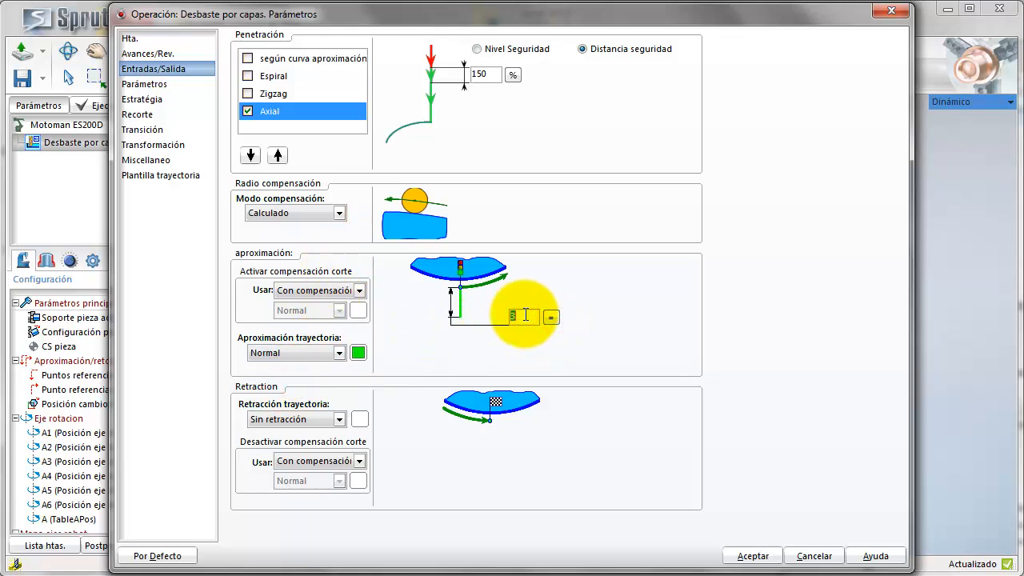
scroll(525, 315, "up", 1)
Set the operation's retraction path to Normal with an absolute distance of 4
left_click(304, 419)
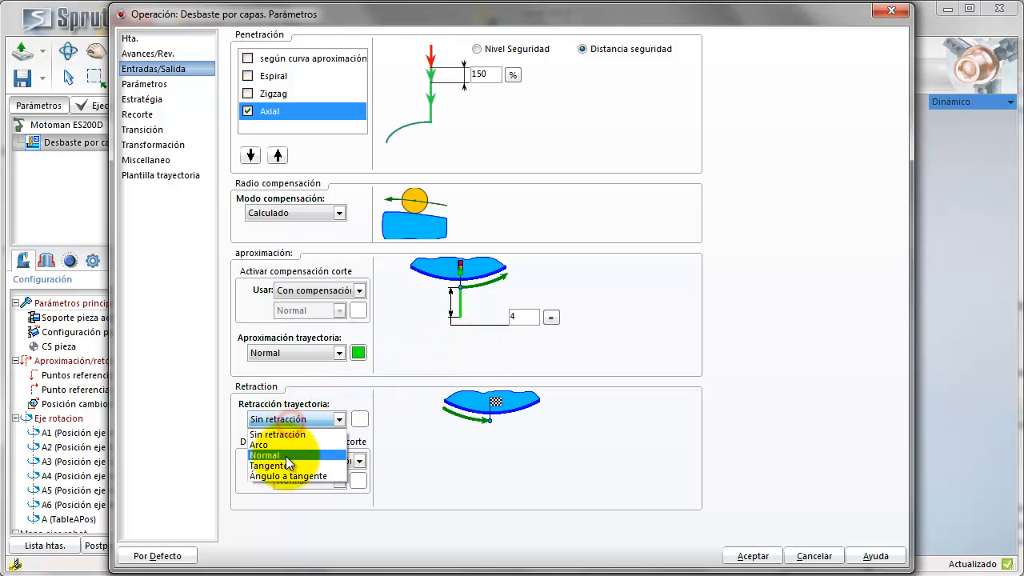
left_click(286, 456)
left_click(432, 452)
left_click(405, 449)
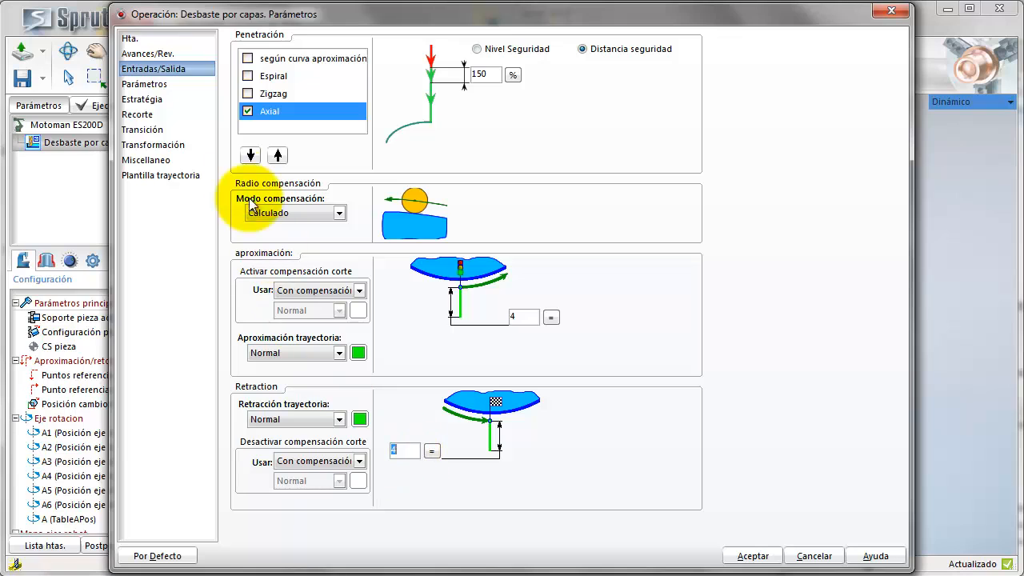
Set the cutting depth by distance to 10, limit the lower level to -1 and accept the operation parameters
left_click(144, 85)
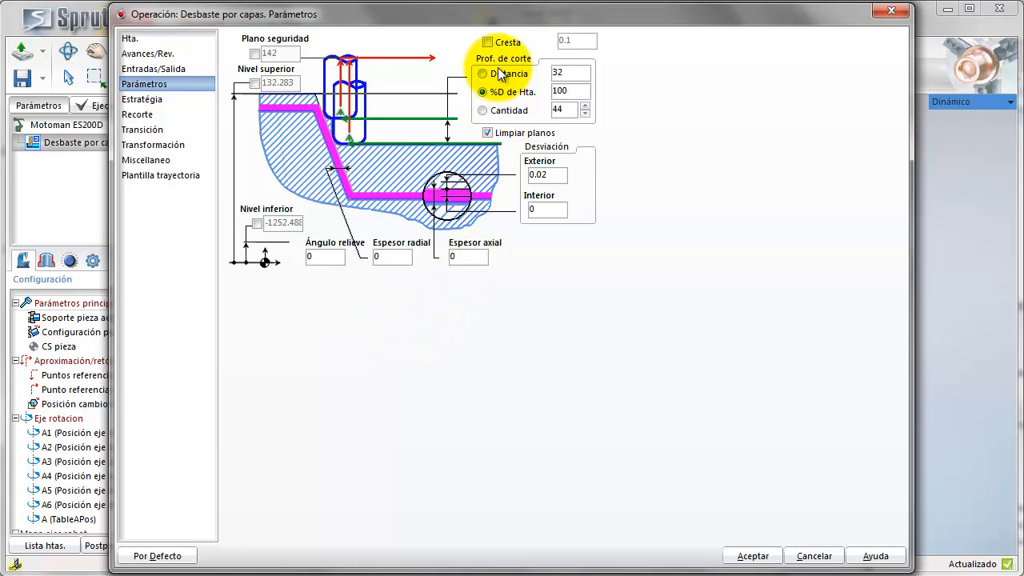
double_click(570, 72)
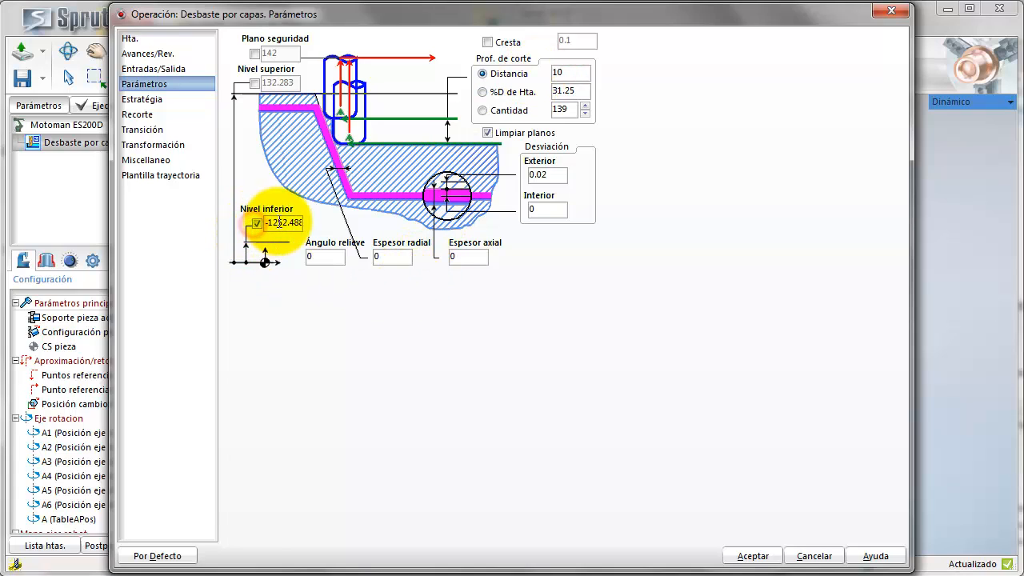
left_click_drag(272, 223, 376, 216)
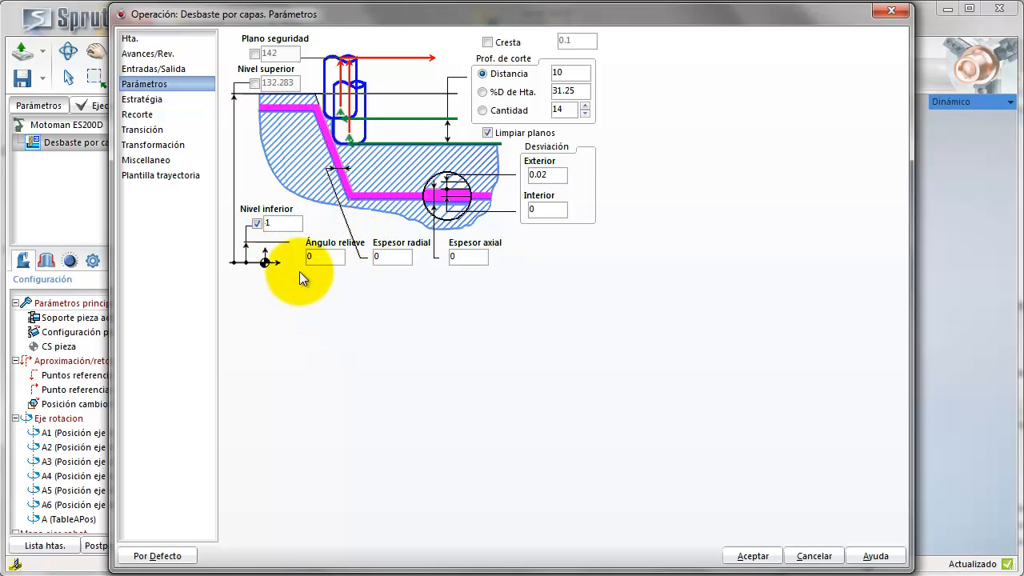
type("-")
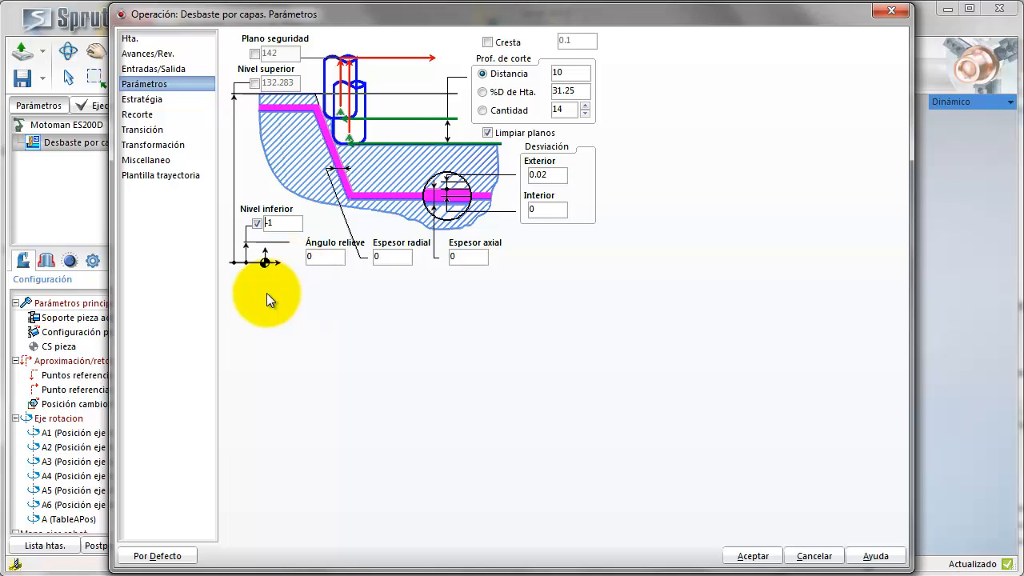
left_click(267, 296)
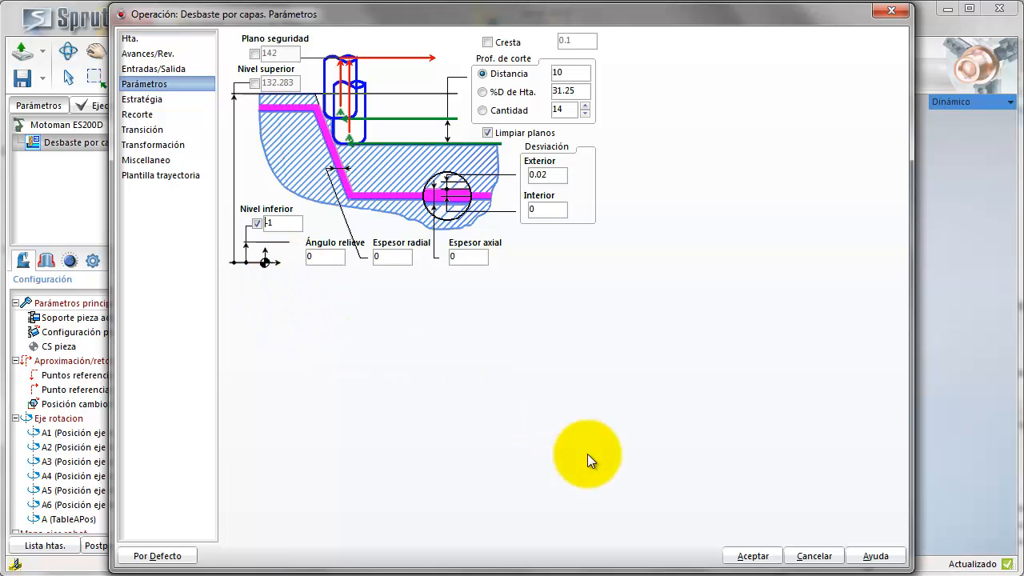
left_click(752, 556)
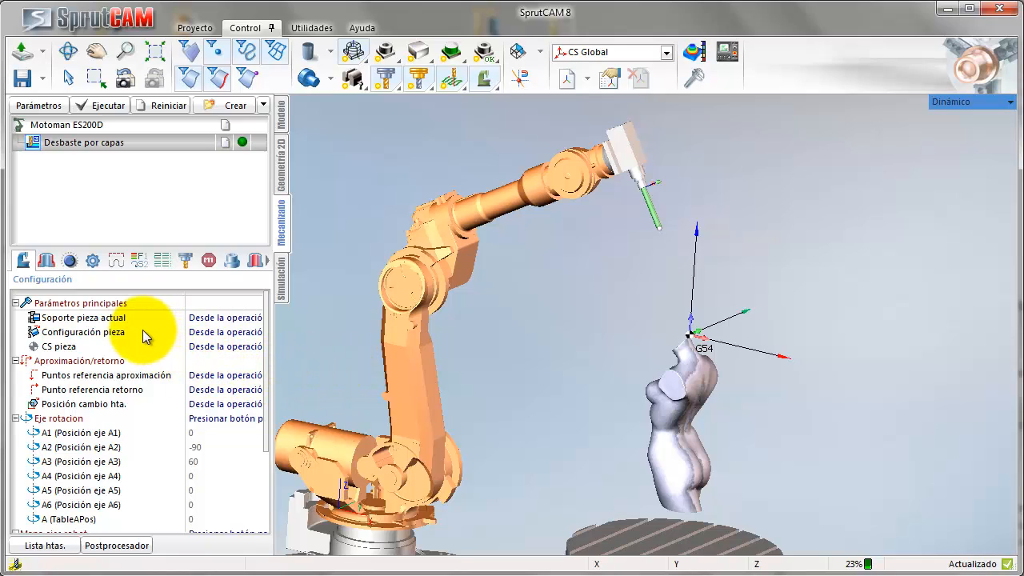
Set the roughing operation's approach and return reference points to Corto and calculate its toolpath
left_click(199, 376)
left_click(256, 376)
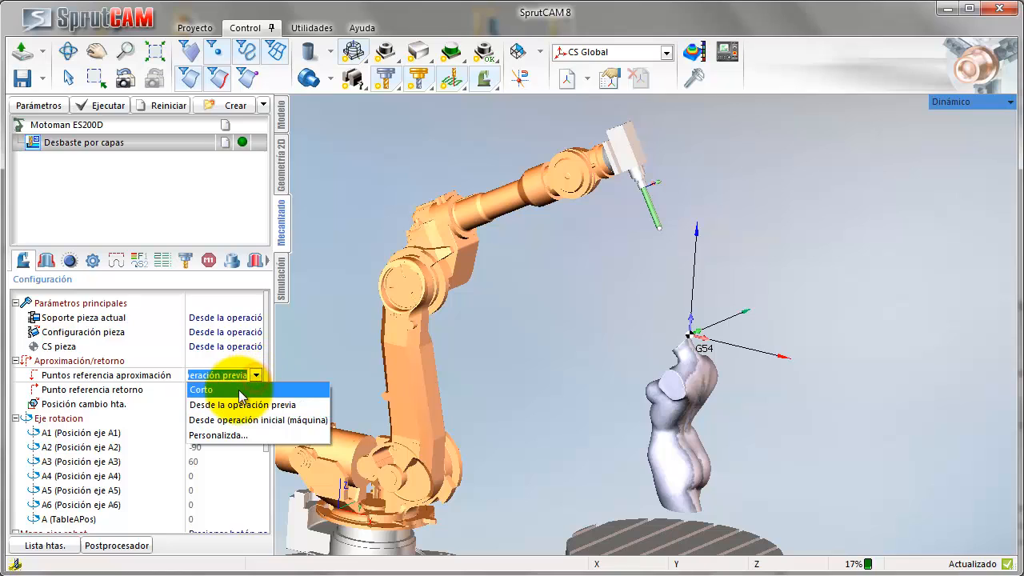
left_click(236, 389)
left_click(234, 390)
left_click(256, 389)
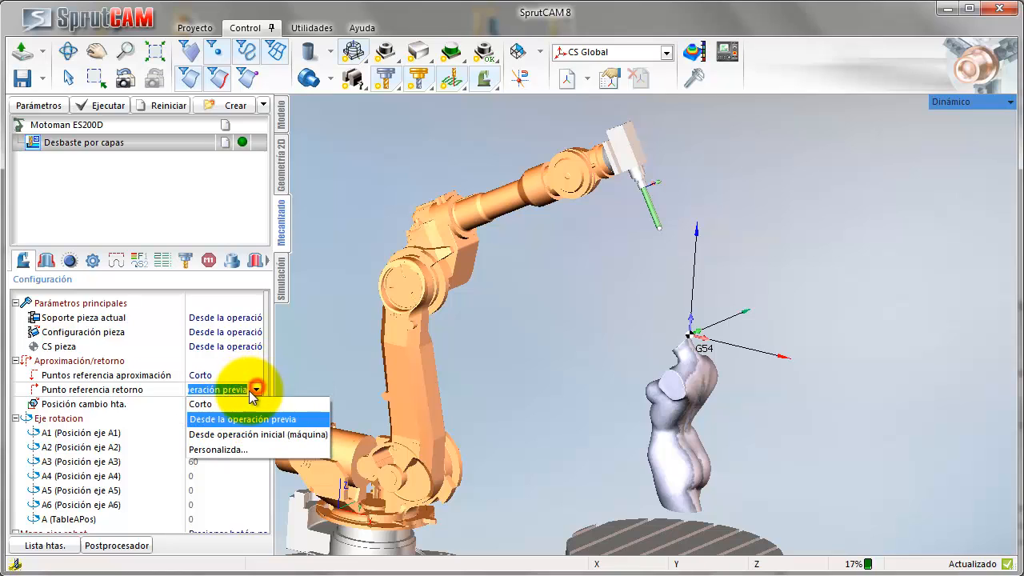
left_click(228, 403)
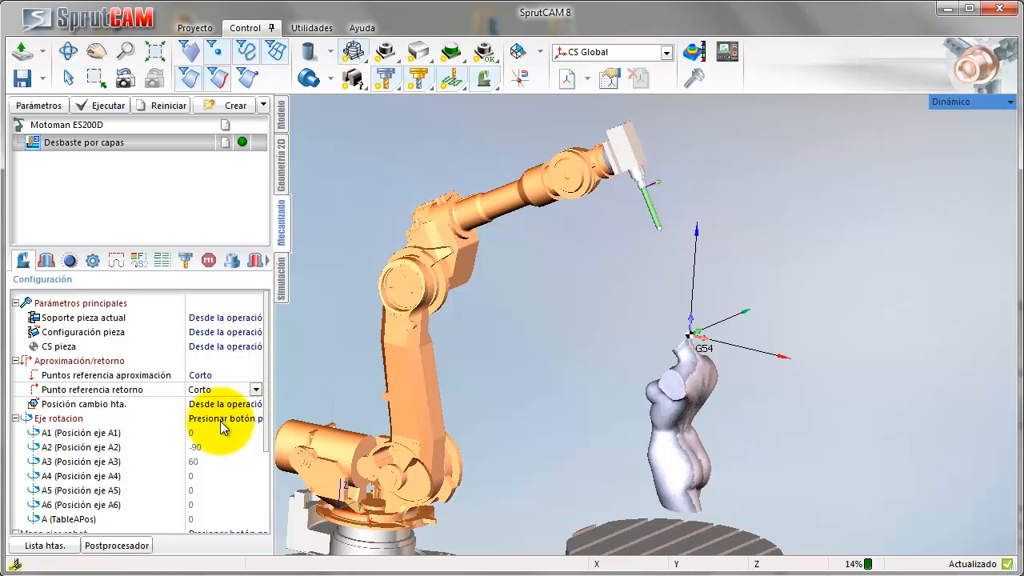
left_click(93, 109)
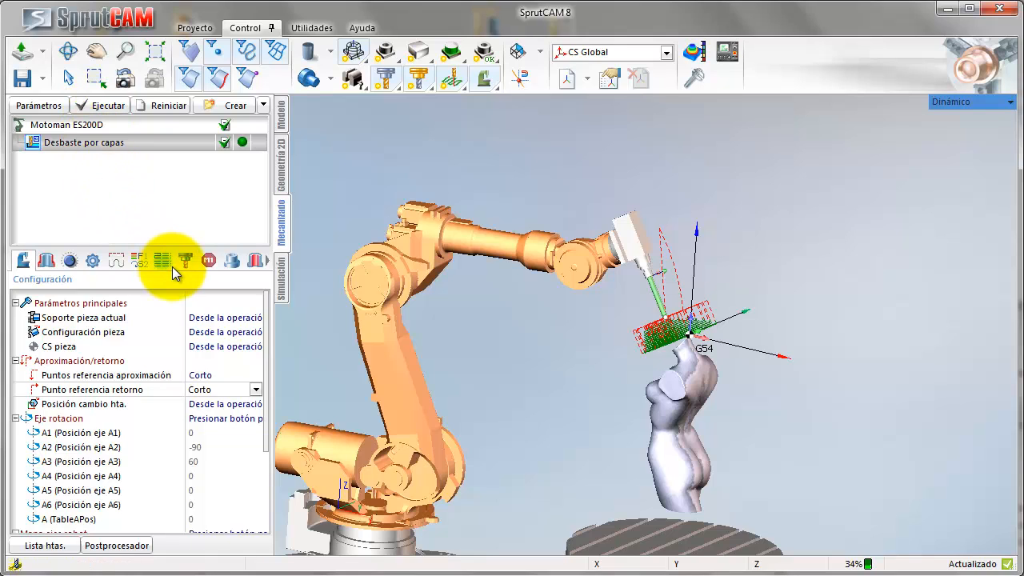
Align the tool axis of the roughing operation to the vector X -1, Y 0, Z 0 and accept it
left_click(48, 418)
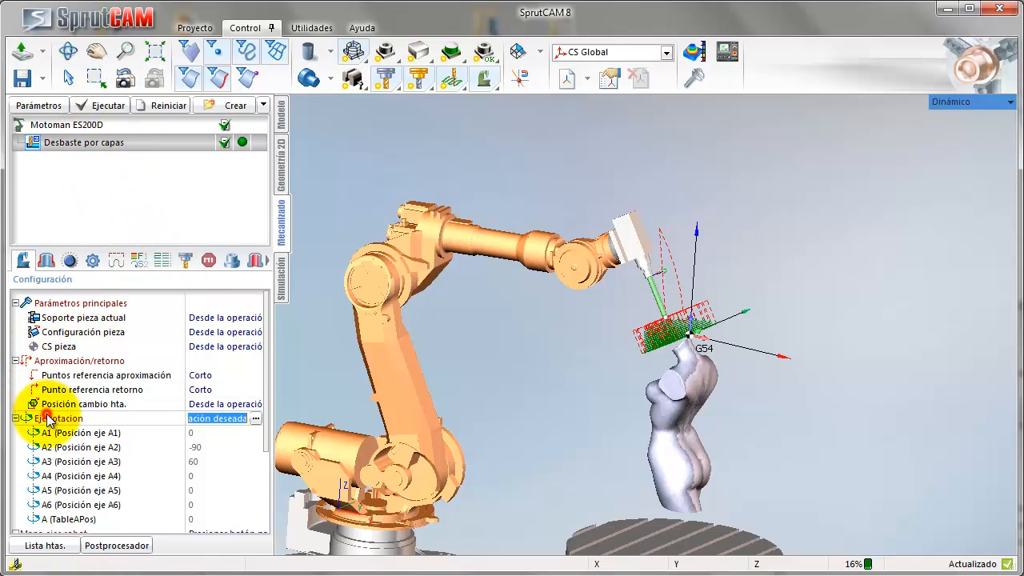
left_click(195, 418)
left_click(255, 419)
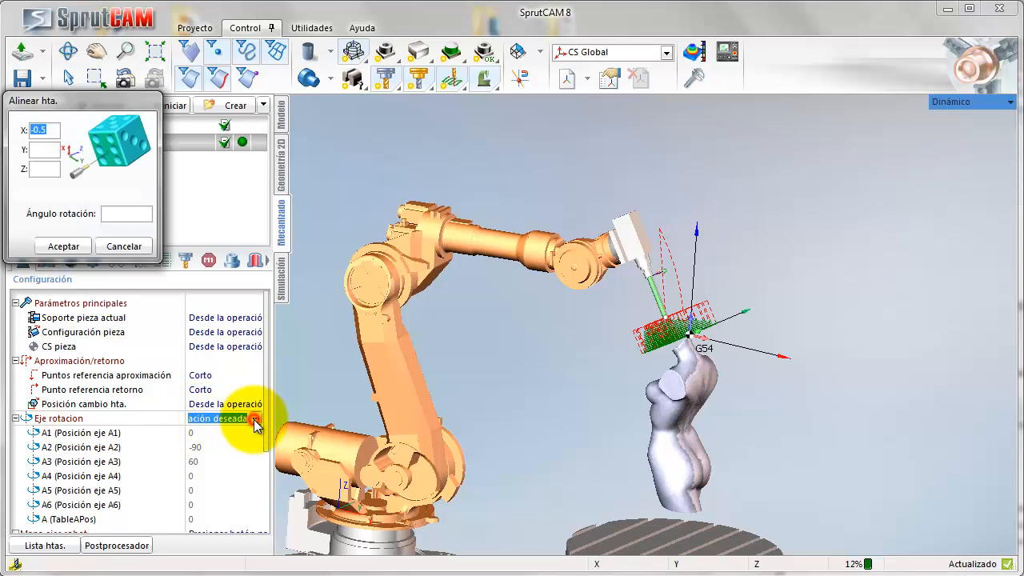
type("-1")
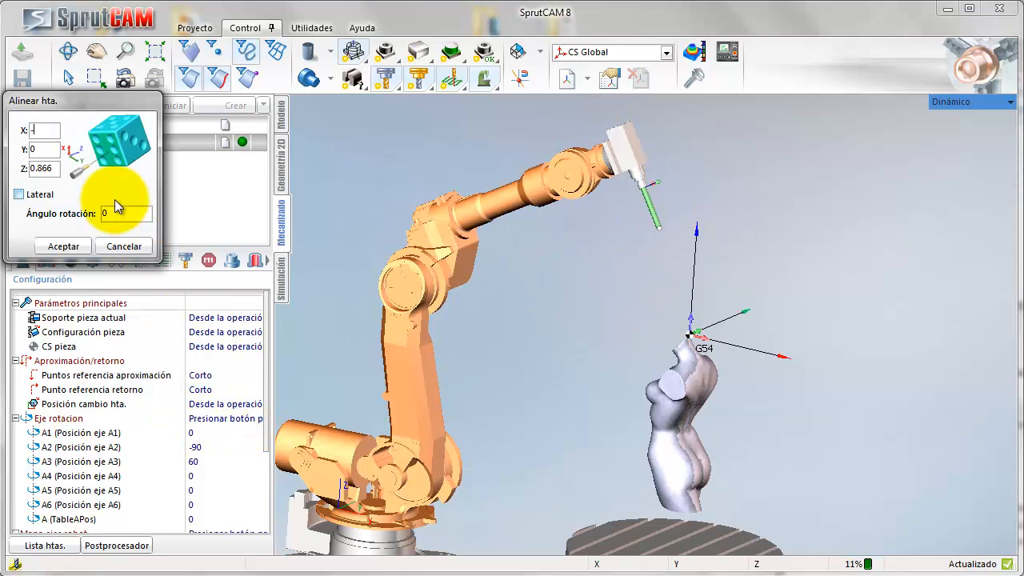
key("Tab")
key("Tab")
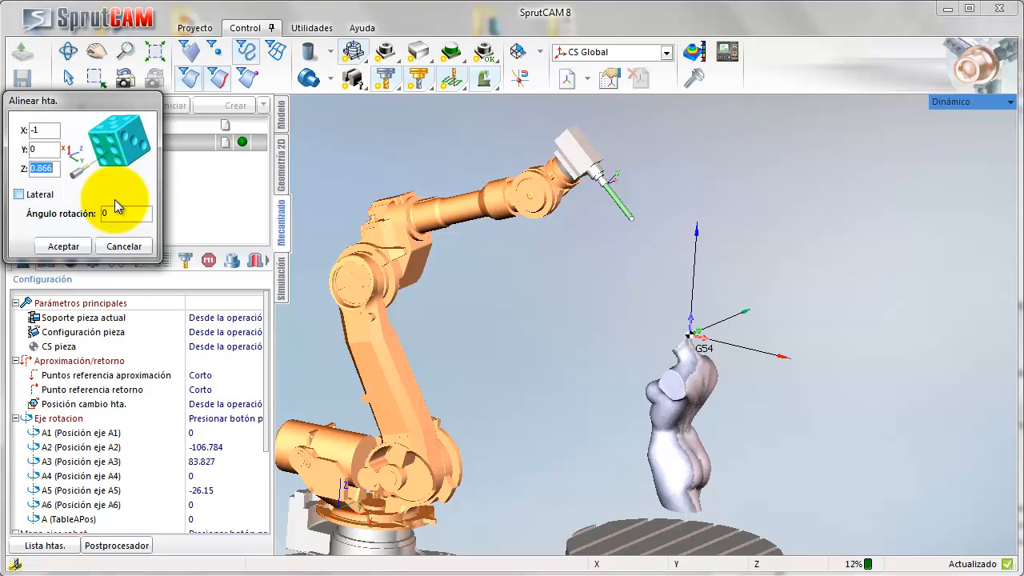
type("0")
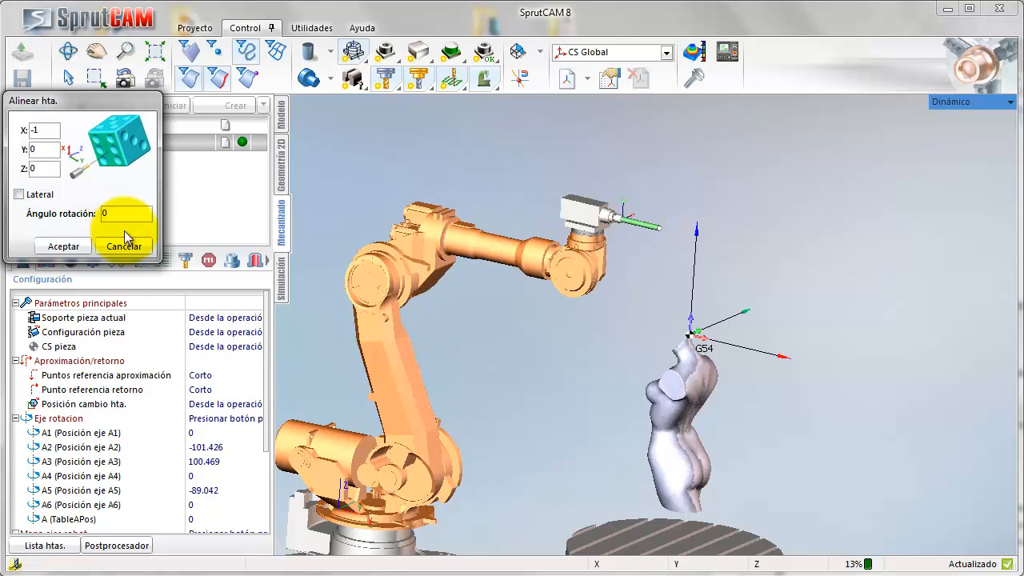
left_click(61, 245)
Swing the robot's wrist around axis A4 to about 199 degrees
right_click_drag(471, 380, 502, 399)
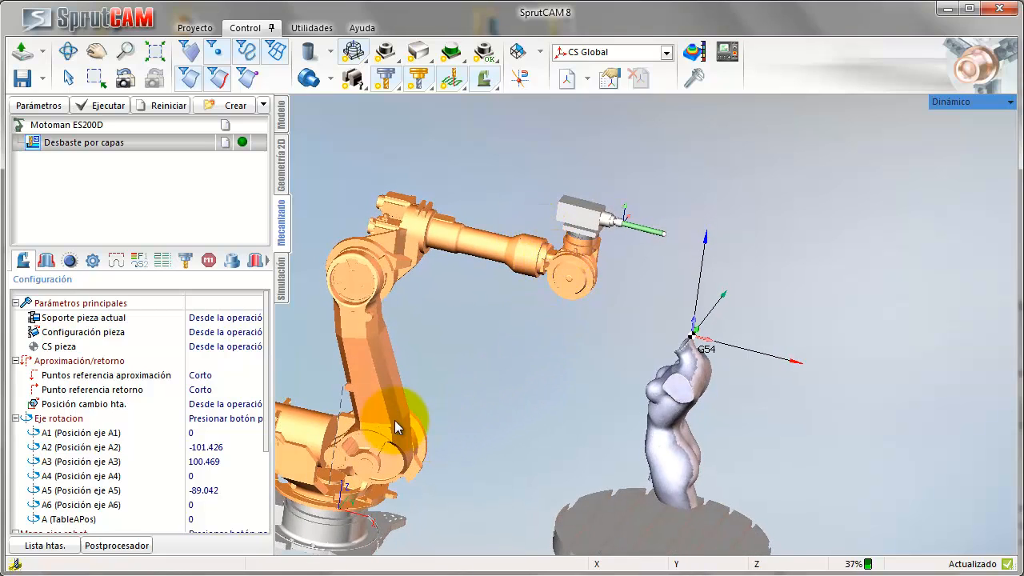
left_click(571, 308)
left_click_drag(571, 309, 688, 275)
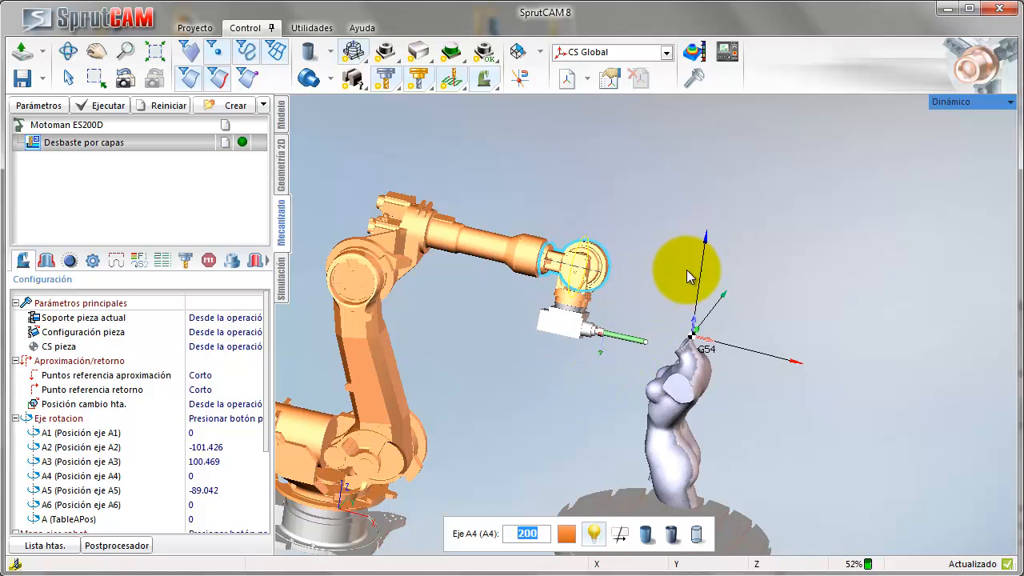
Set the sixth-axis control (Control 6º eje) to Vector fijado
left_click_drag(270, 419, 280, 524)
left_click(247, 488)
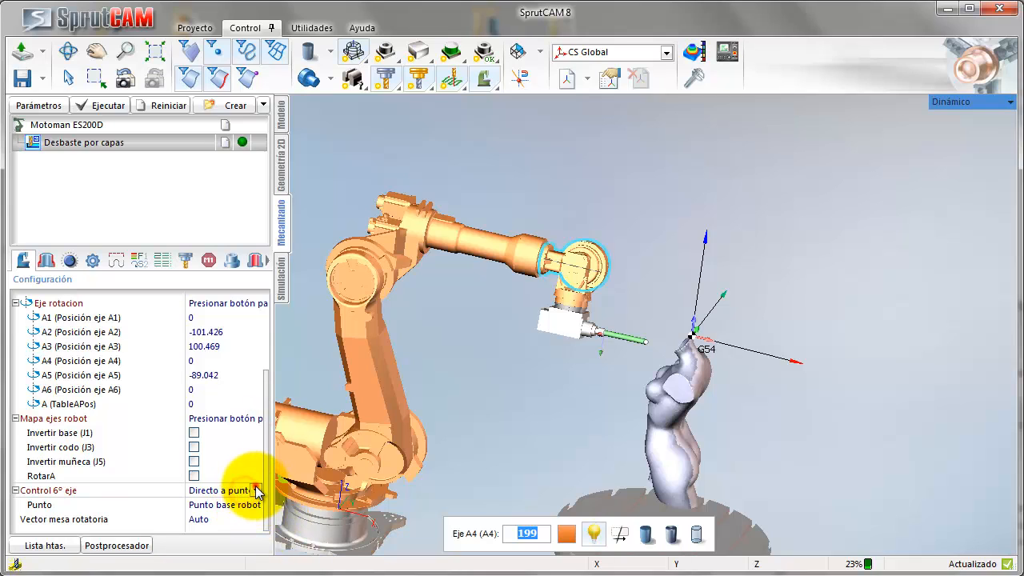
left_click(256, 490)
left_click(229, 521)
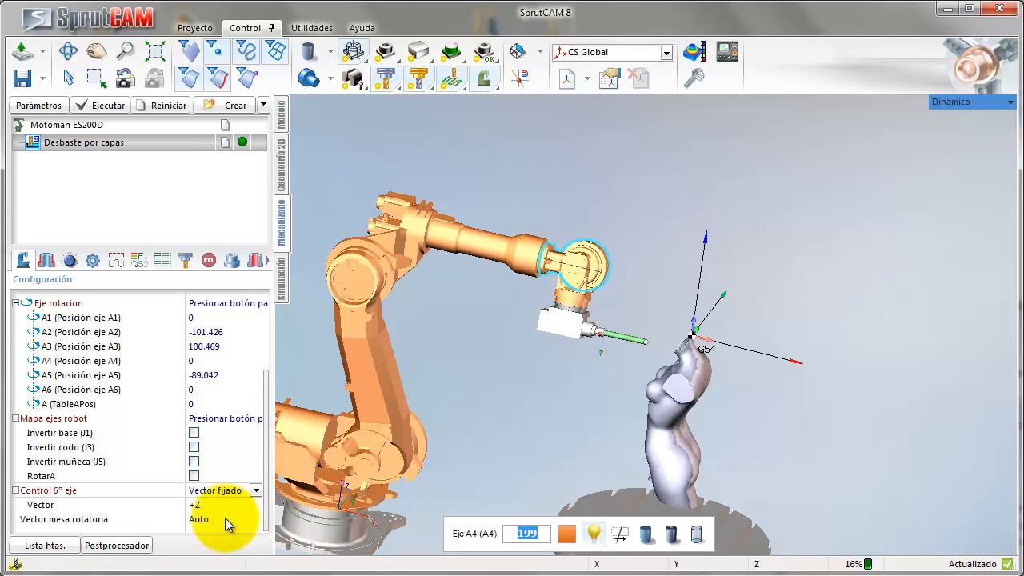
Realign the tool in the swung wrist configuration, keeping the vector X -1, Y 0, Z 0, and accept
left_click(70, 303)
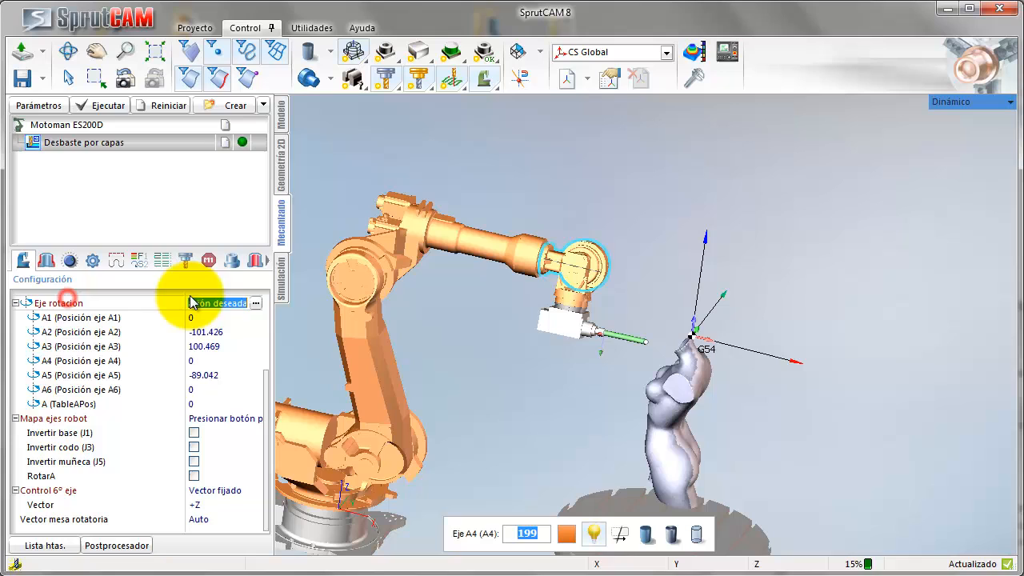
left_click(253, 303)
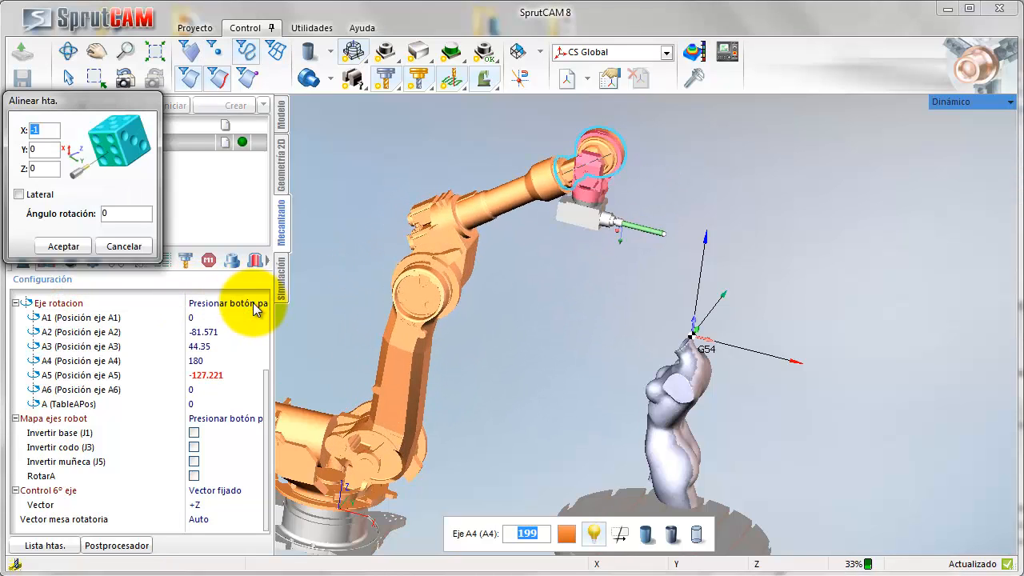
left_click(54, 246)
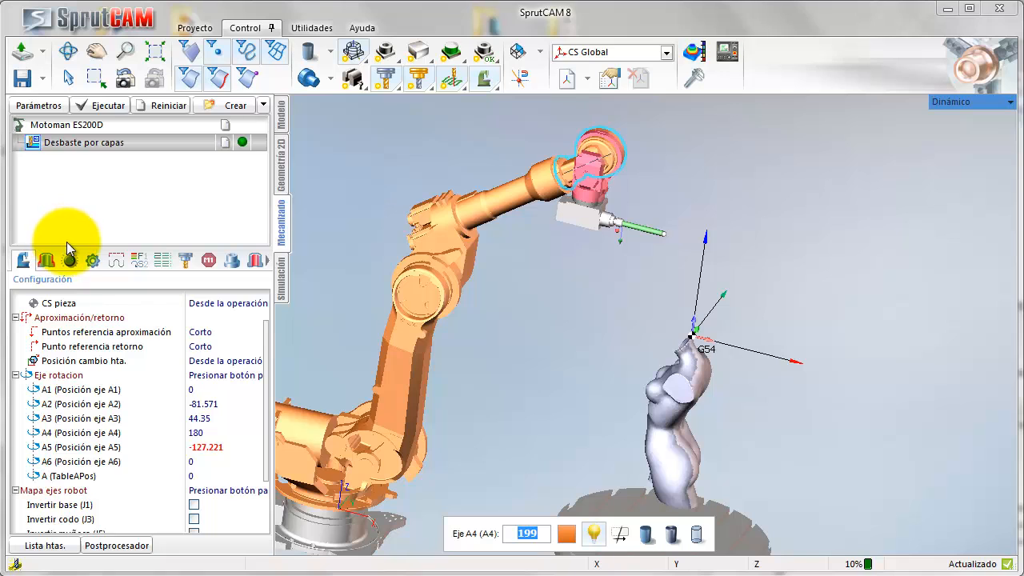
Jog the robot's forearm and lower arm to bring the tool near the part, with axis A3 at about 98 degrees
middle_click_drag(466, 345, 490, 266)
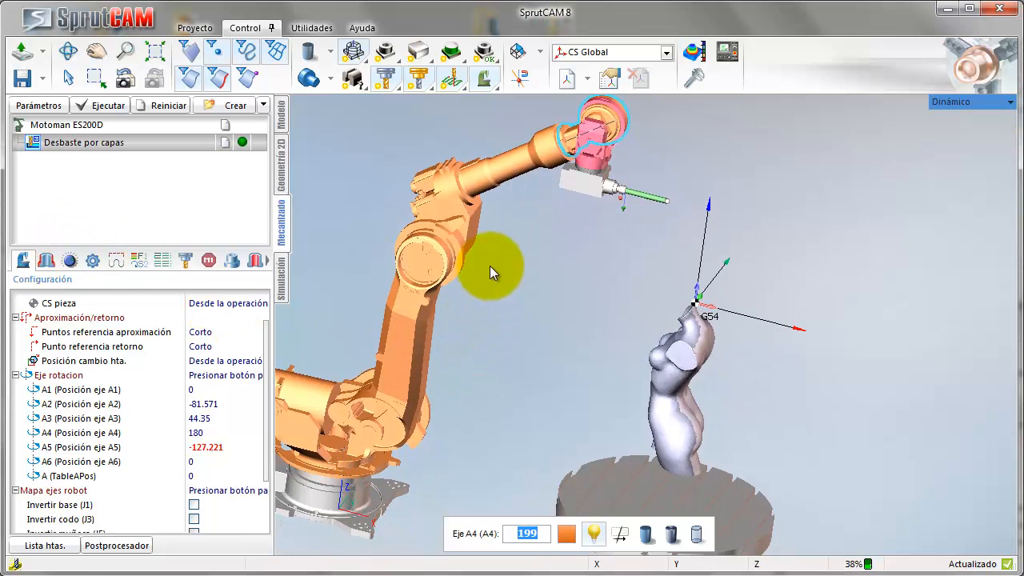
left_click_drag(525, 167, 536, 246)
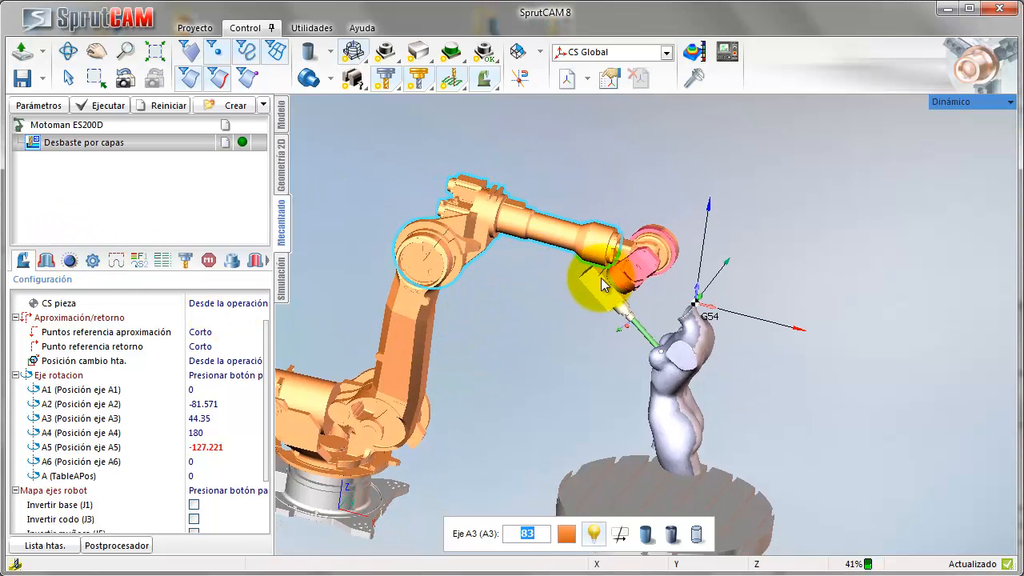
left_click_drag(620, 281, 645, 281)
left_click_drag(417, 320, 480, 221)
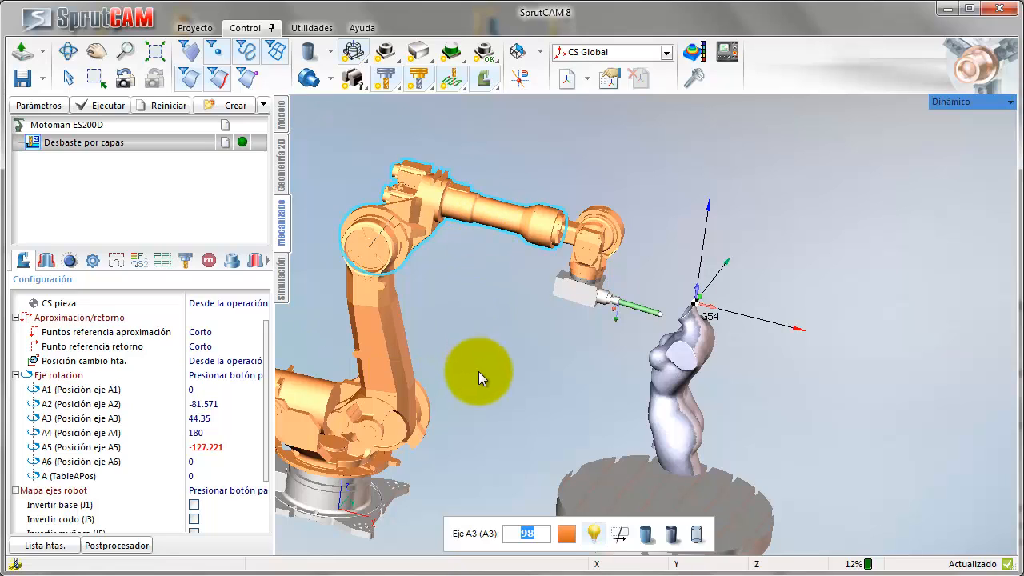
Activate the Plano YZ coordinate system for 2D geometry, display the part model and view the plane from Superior
left_click(666, 55)
left_click(637, 90)
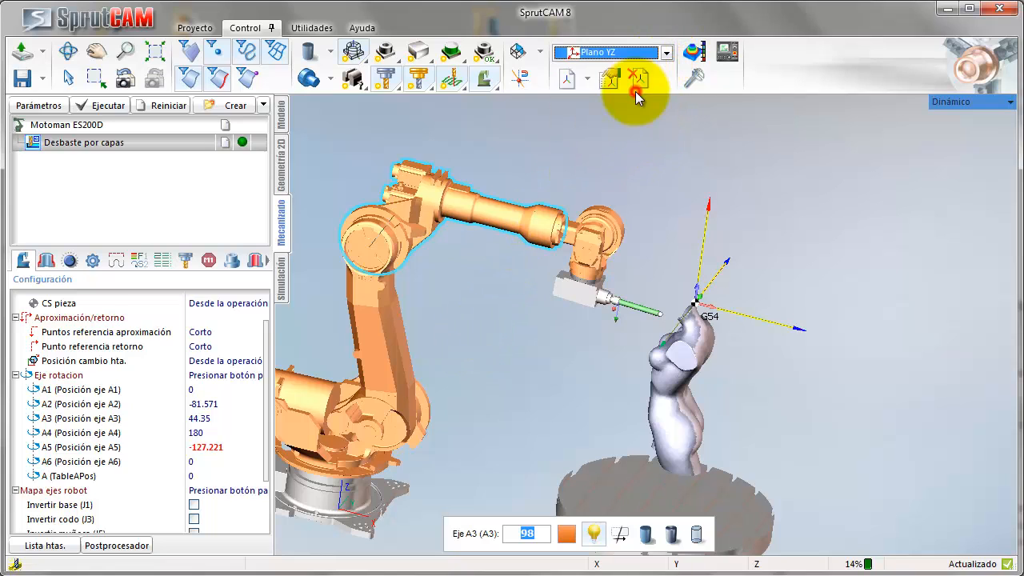
left_click(281, 164)
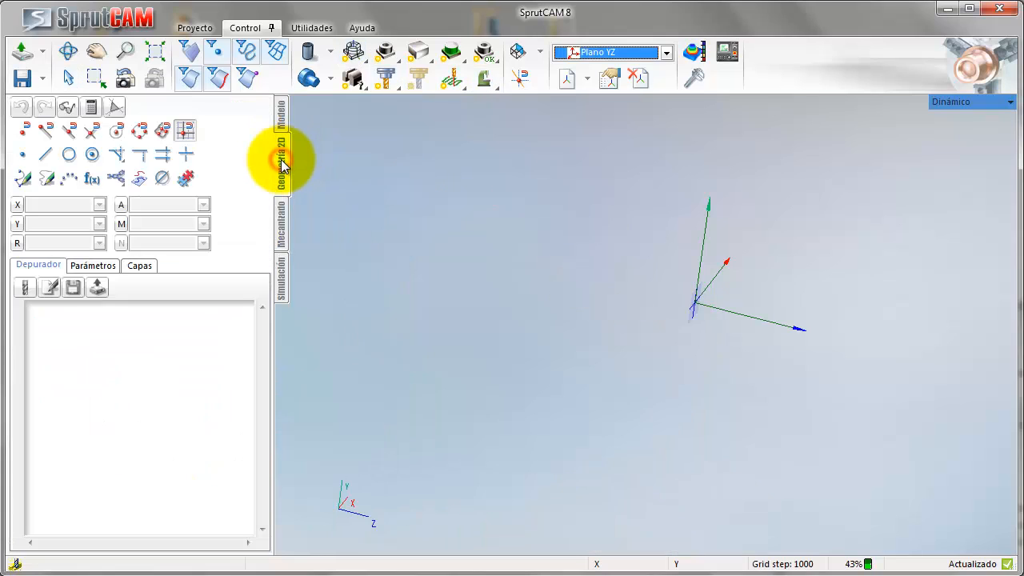
left_click(353, 52)
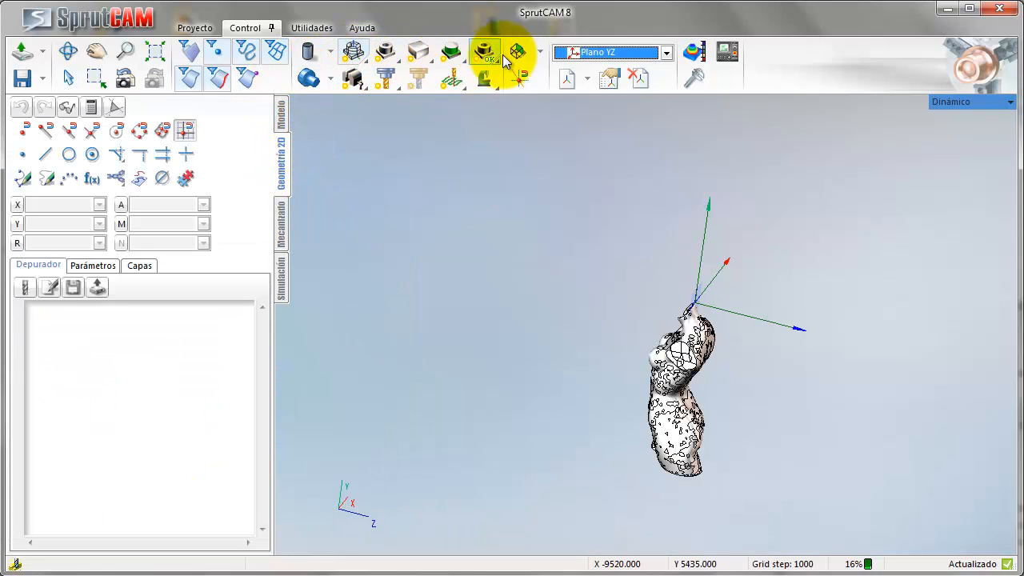
left_click(539, 54)
left_click(538, 81)
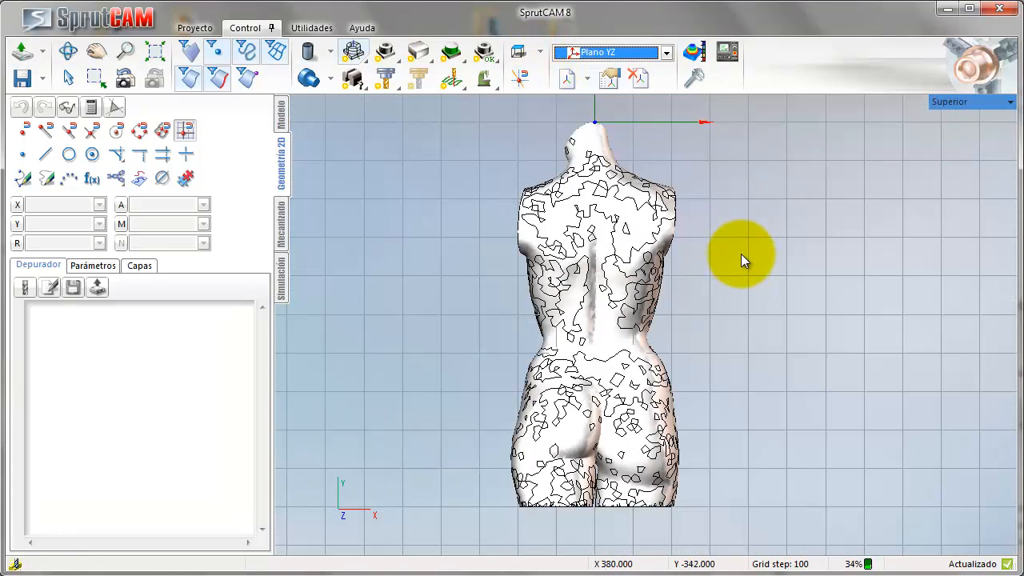
Draw a closed line rectangle around the figure from X -500, Y -1000 to X 500, Y 200
left_click(46, 157)
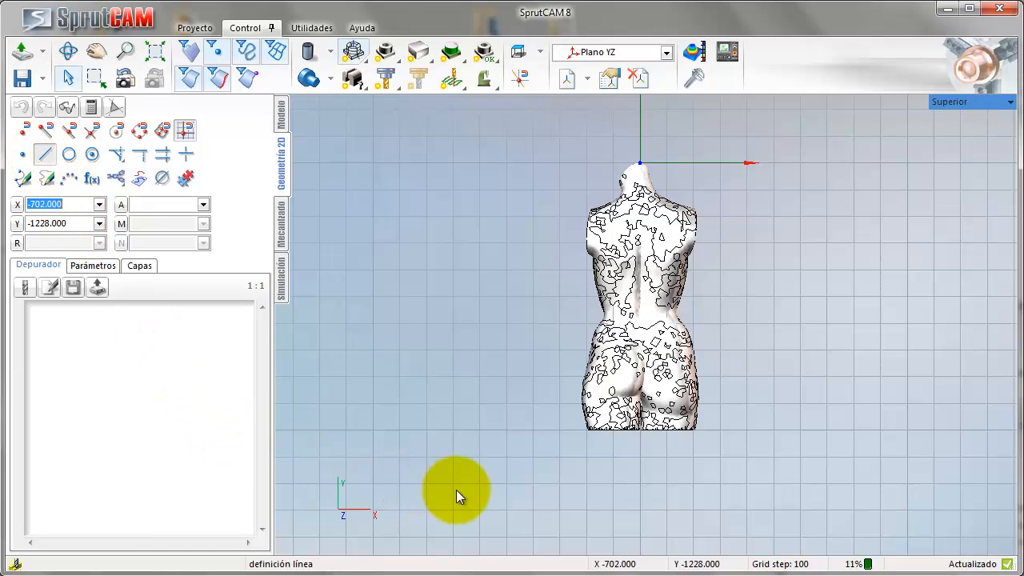
left_click(507, 430)
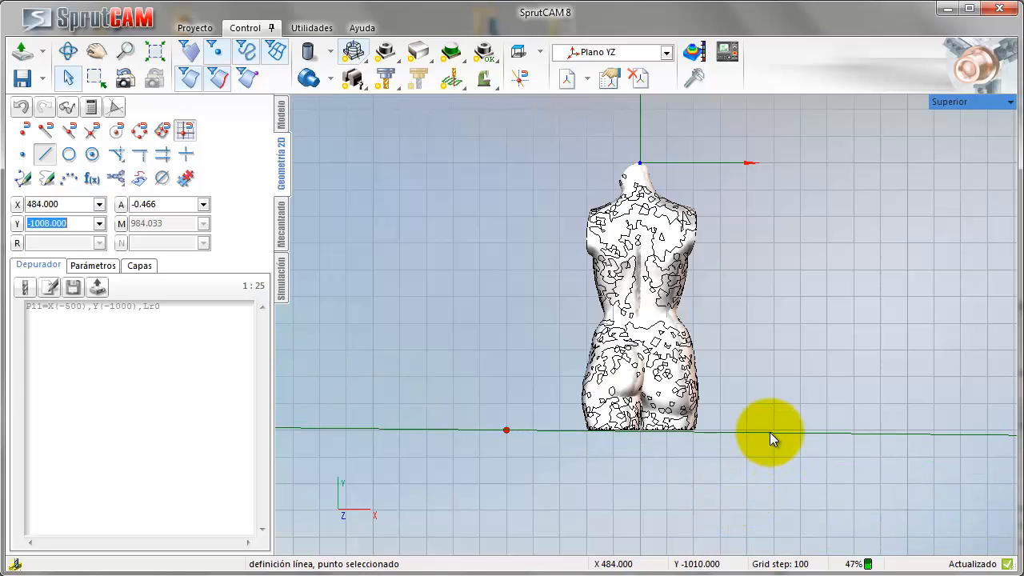
left_click(774, 432)
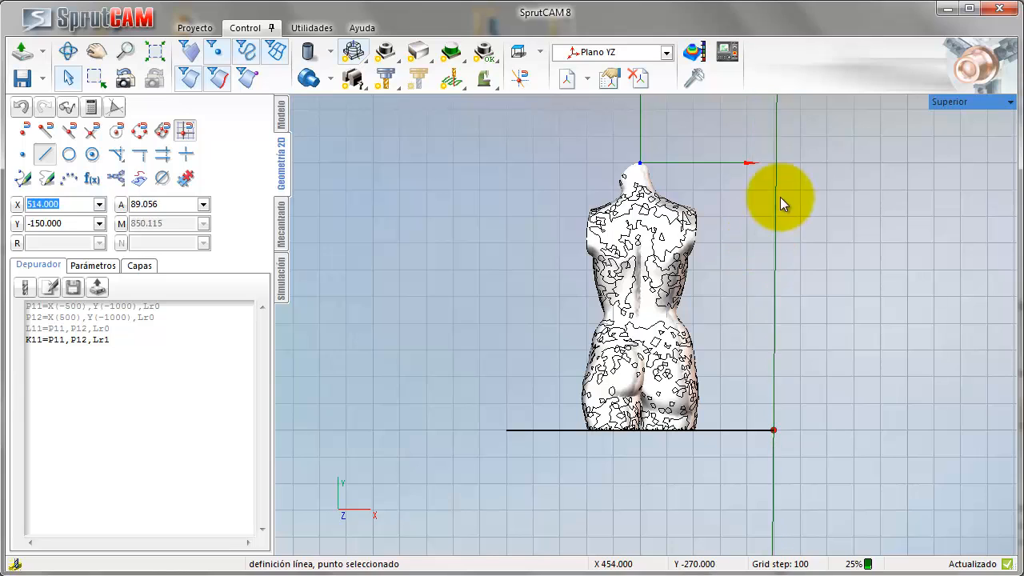
left_click(774, 111)
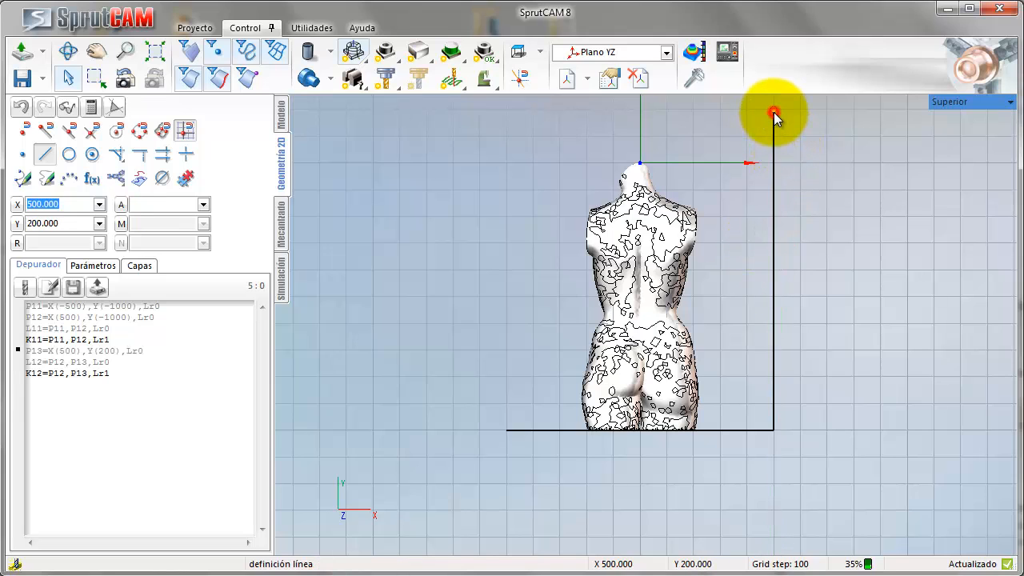
left_click(506, 110)
left_click(505, 109)
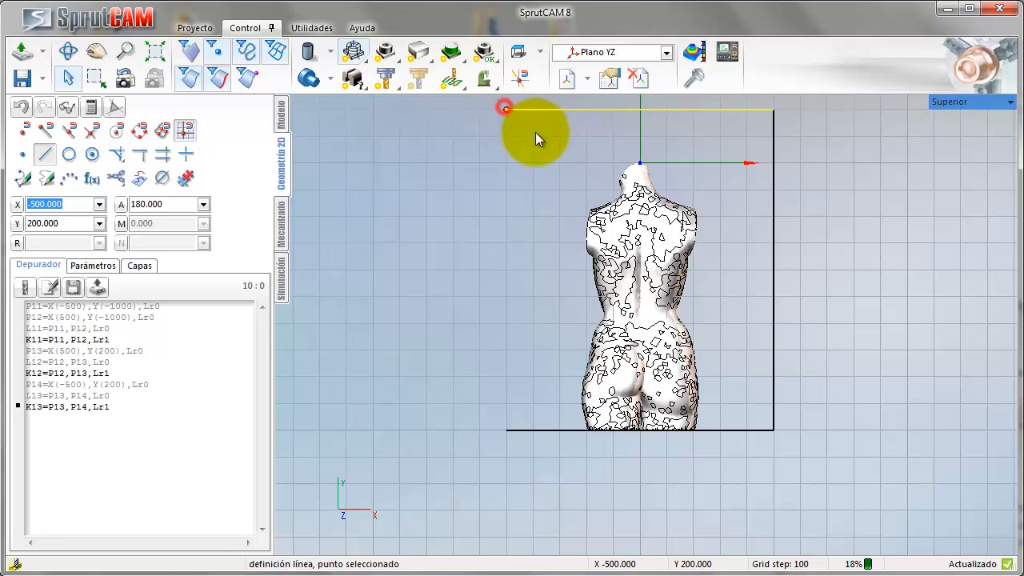
left_click(511, 430)
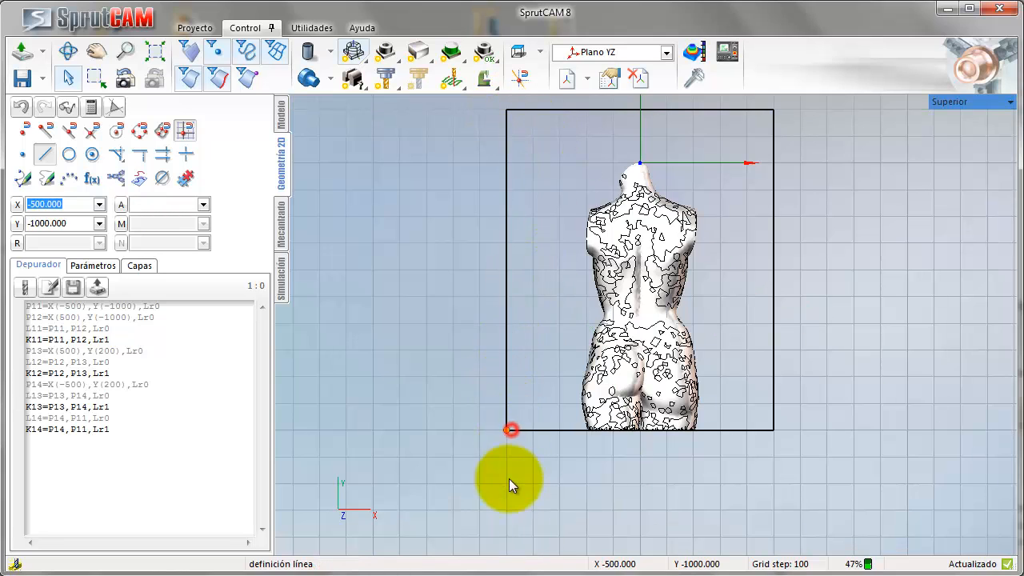
Assign the drawn rectangle to the roughing operation as its work zone (Zona trabajo) and calculate the toolpath
left_click(281, 235)
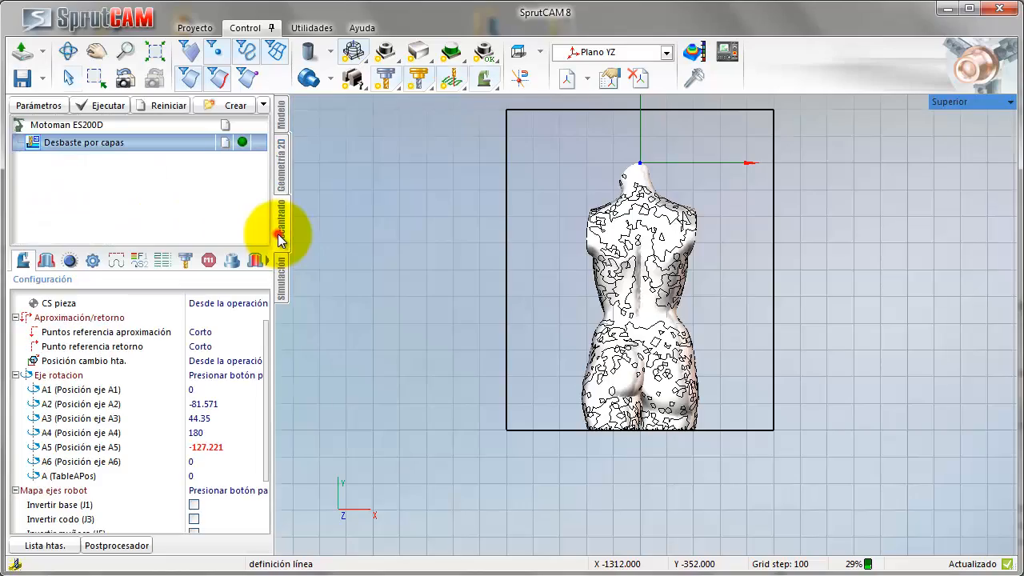
right_click_drag(413, 361, 573, 404)
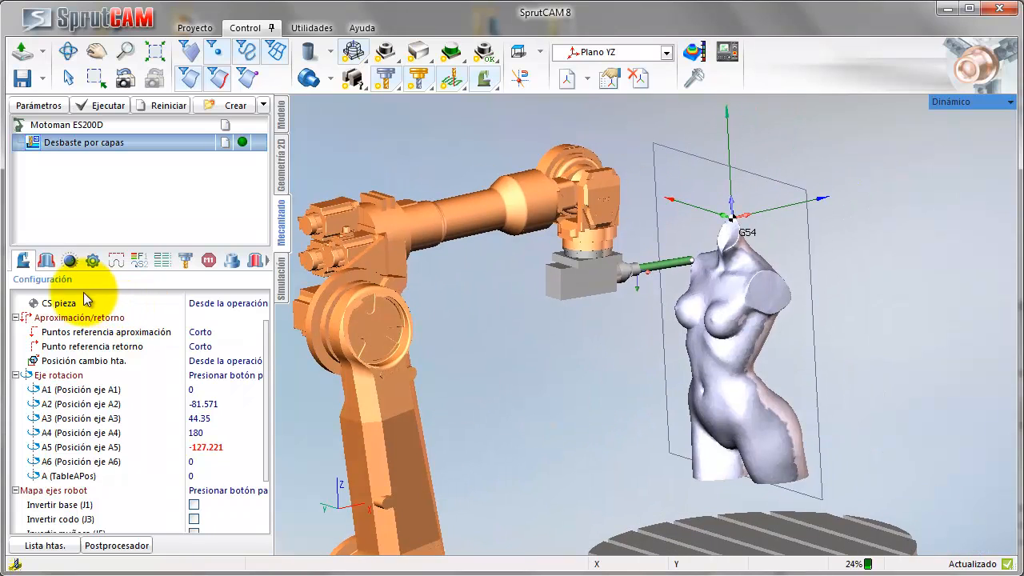
left_click(45, 260)
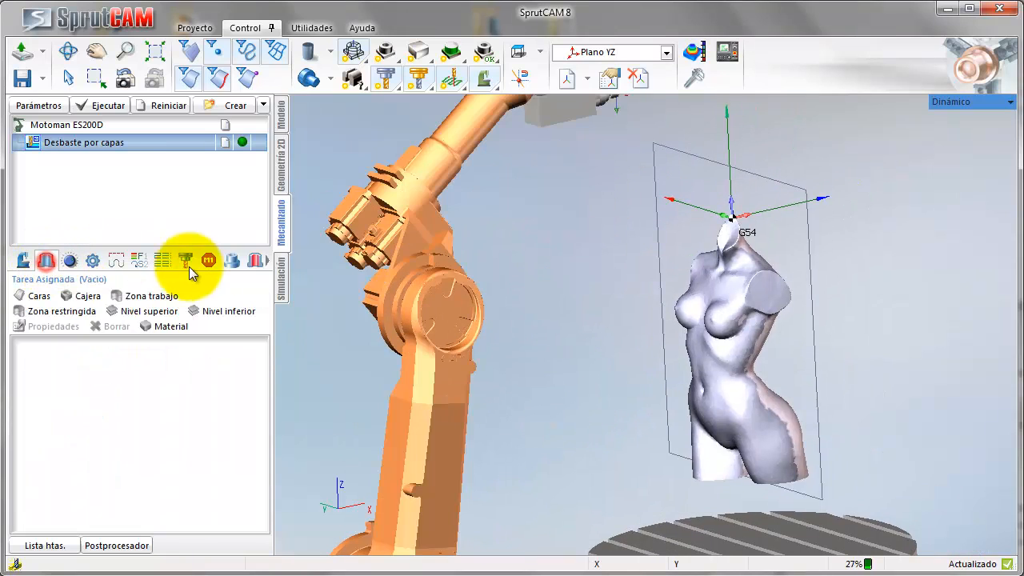
left_click(661, 286)
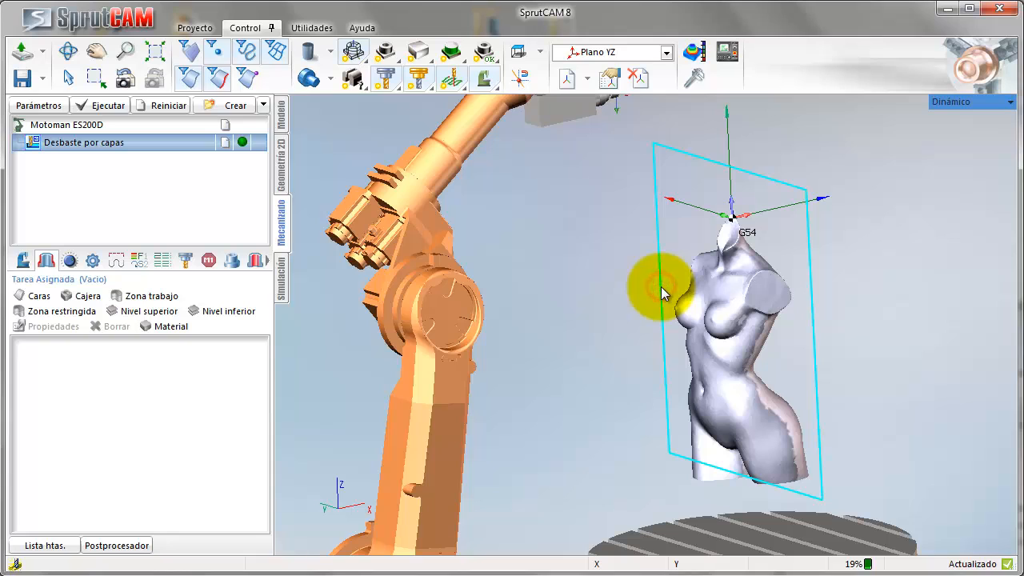
left_click(152, 296)
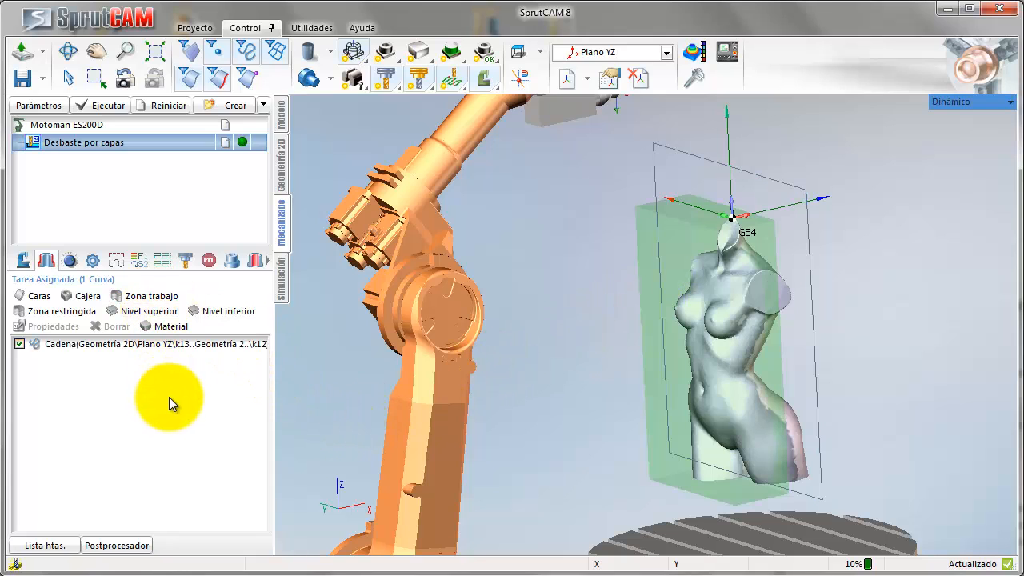
left_click(106, 105)
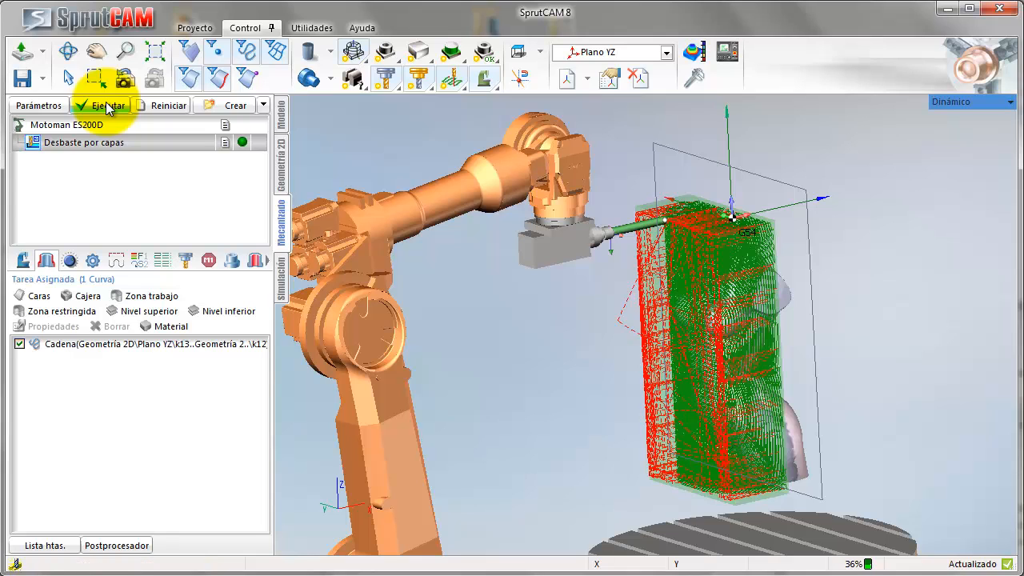
Simulate the Desbaste por capas operation on the cylindrical stock and raise the simulation speed while it runs
left_click(277, 290)
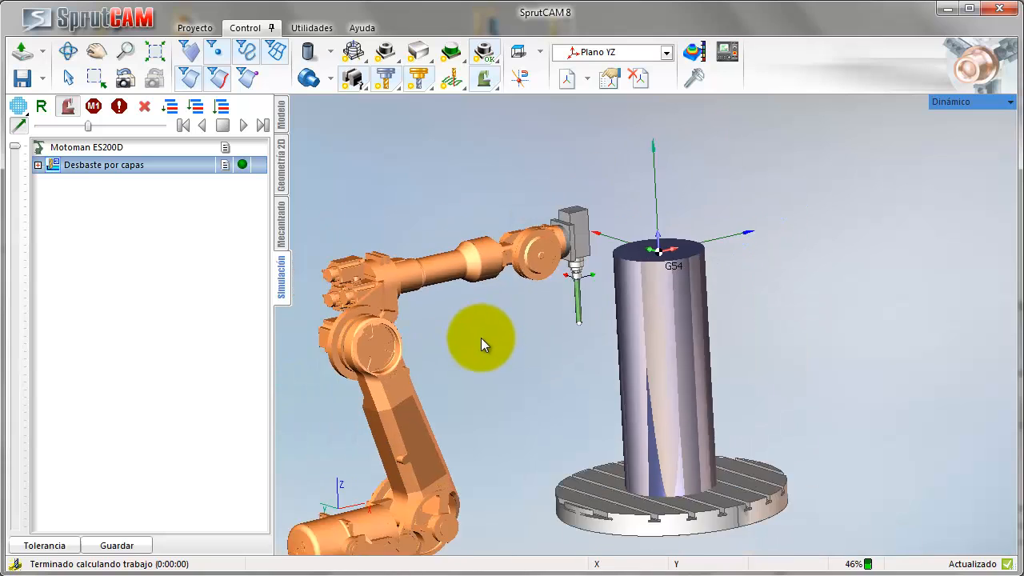
scroll(481, 338, "down", 2)
mouse_move(485, 373)
middle_mouse_down()
mouse_move(407, 368)
mouse_move(441, 405)
middle_mouse_up()
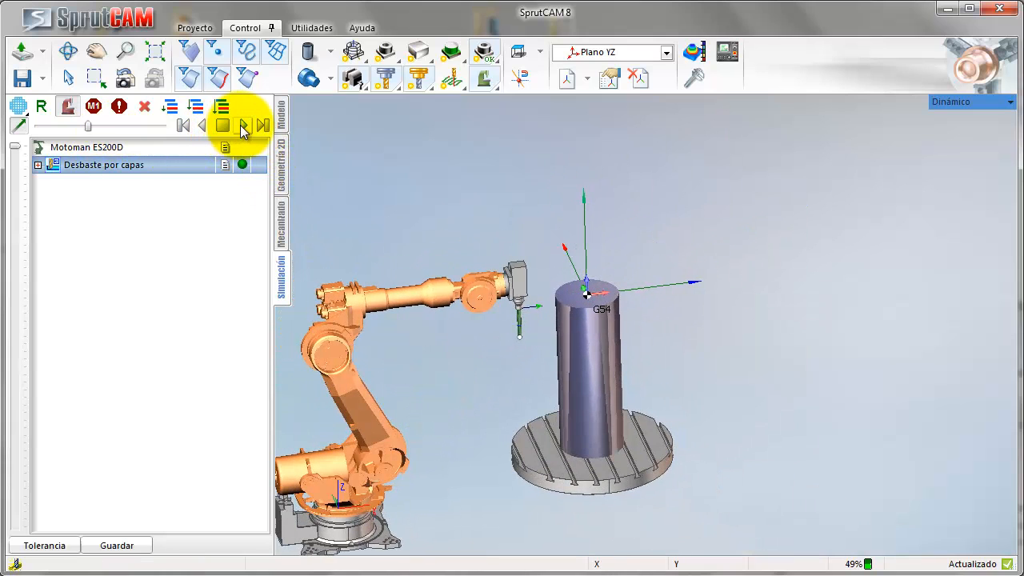
scroll(439, 369, "down", 1)
middle_click_drag(442, 369, 624, 304)
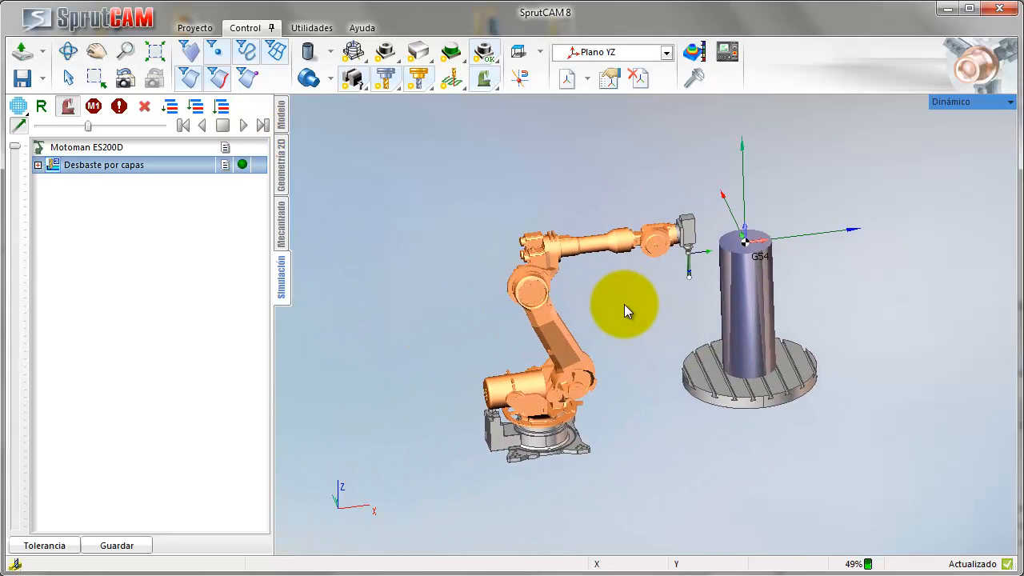
scroll(625, 305, "up", 2)
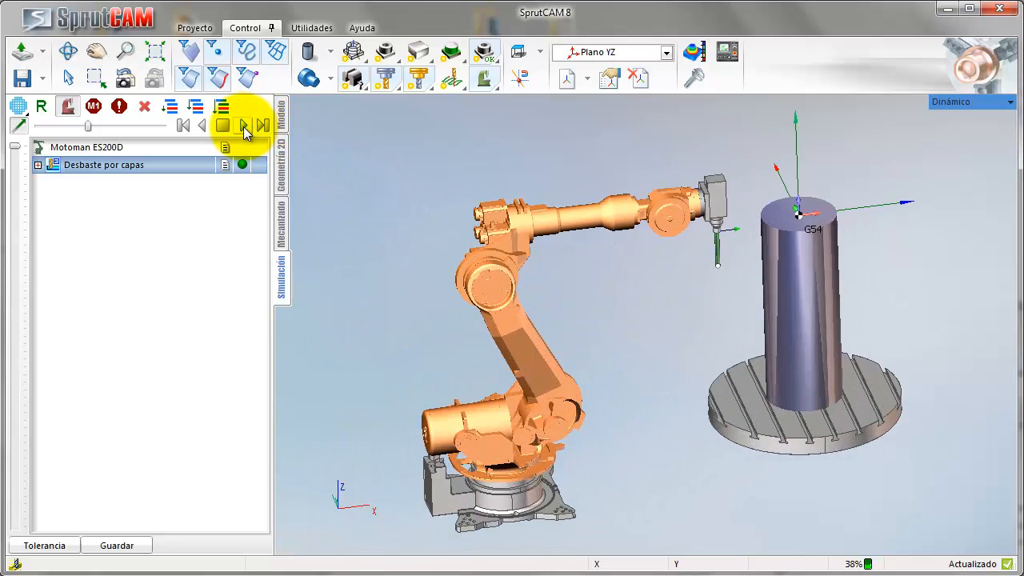
left_click(244, 126)
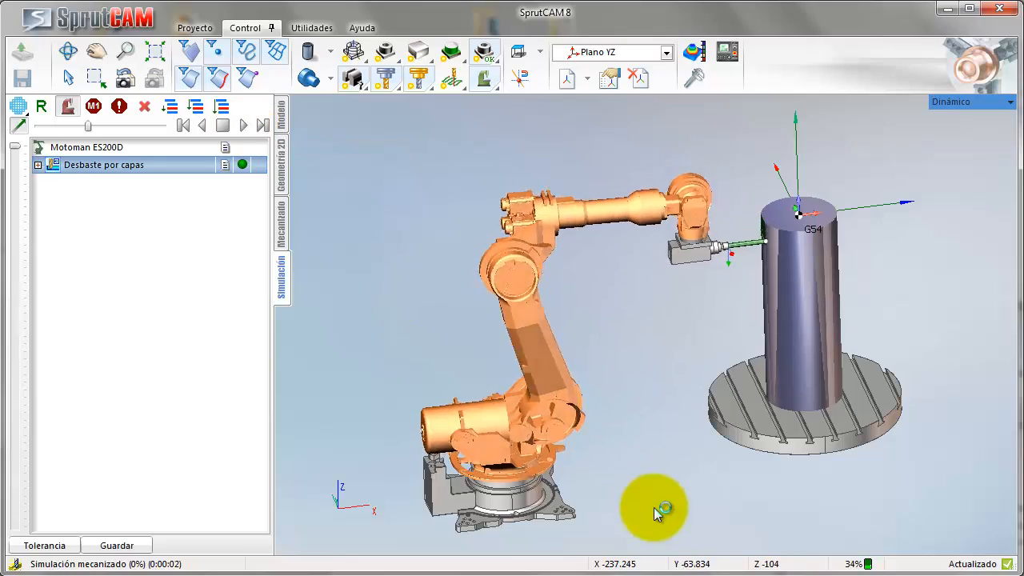
left_click_drag(88, 126, 126, 126)
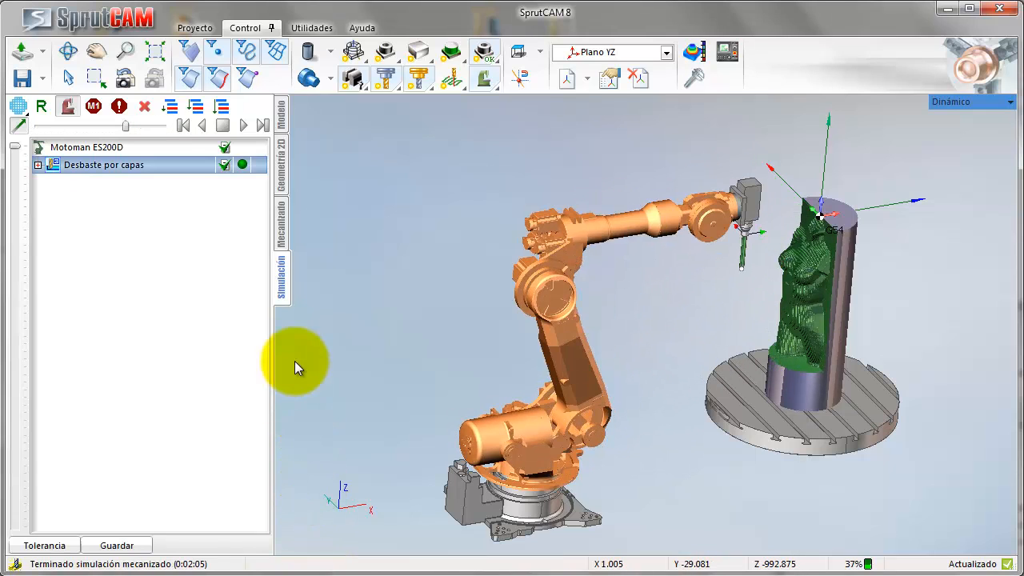
Duplicate the Desbaste por capas operation in the machining list by copying and pasting it
left_click(282, 236)
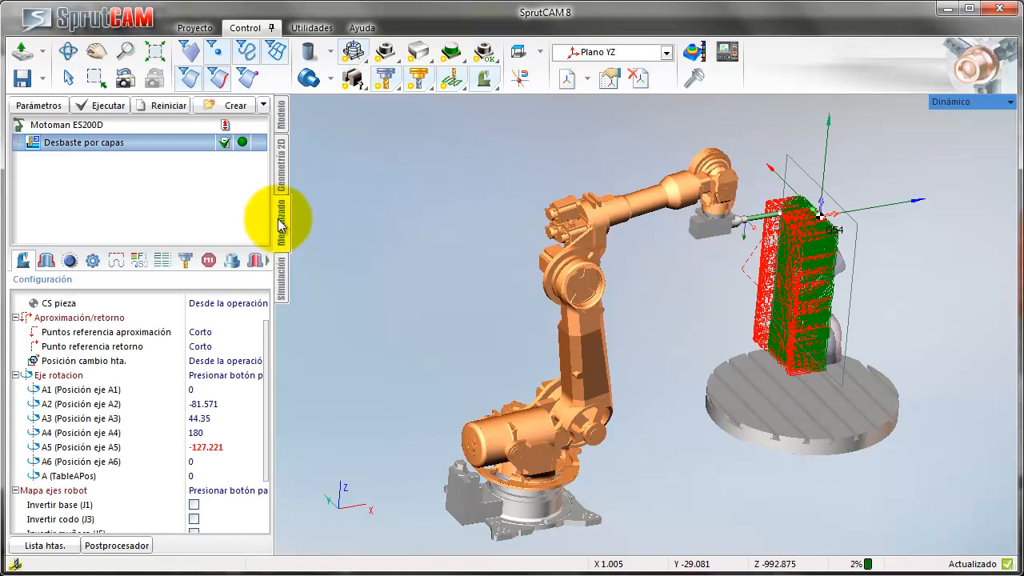
right_click(96, 146)
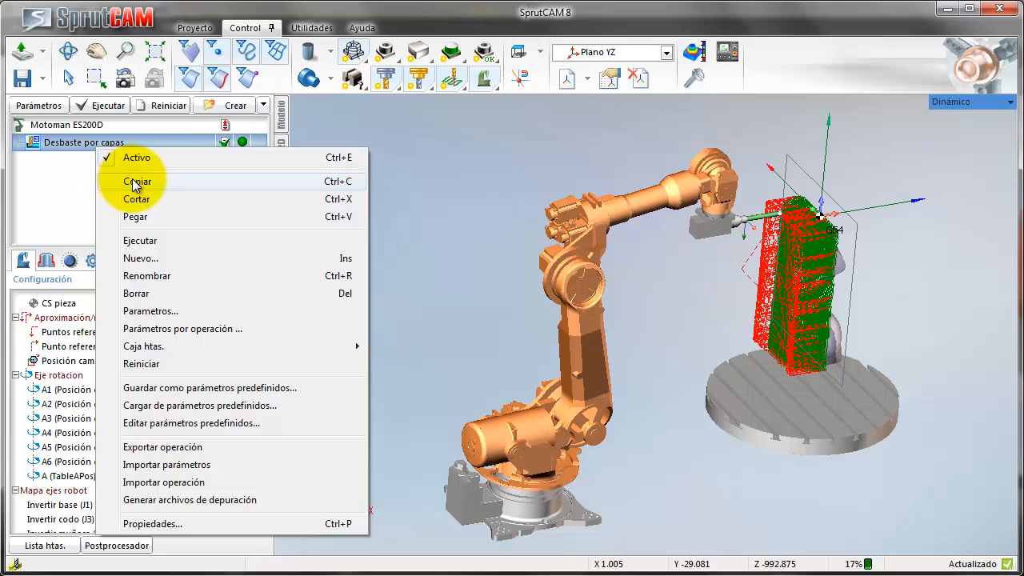
left_click(133, 181)
right_click(102, 152)
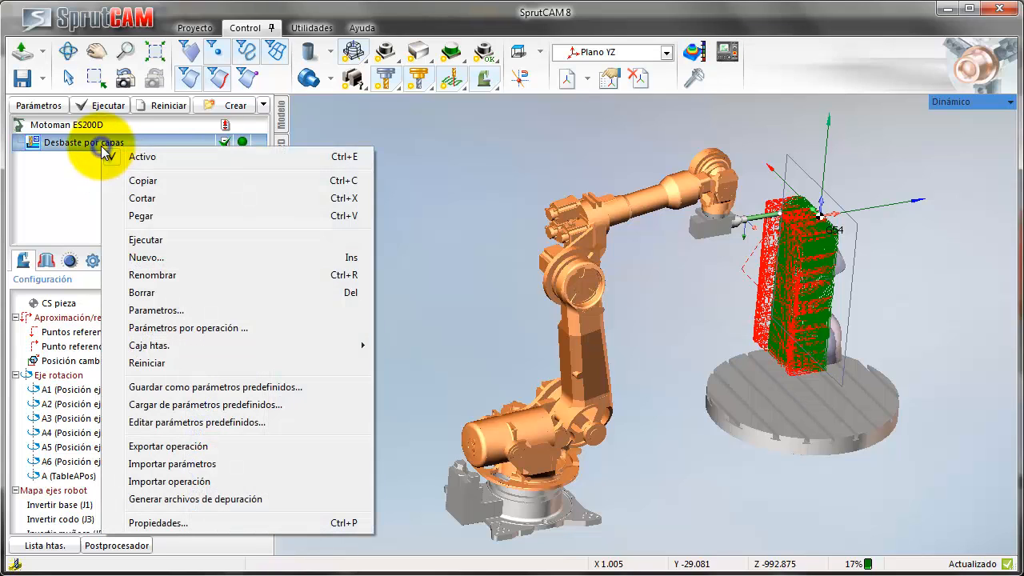
left_click(140, 215)
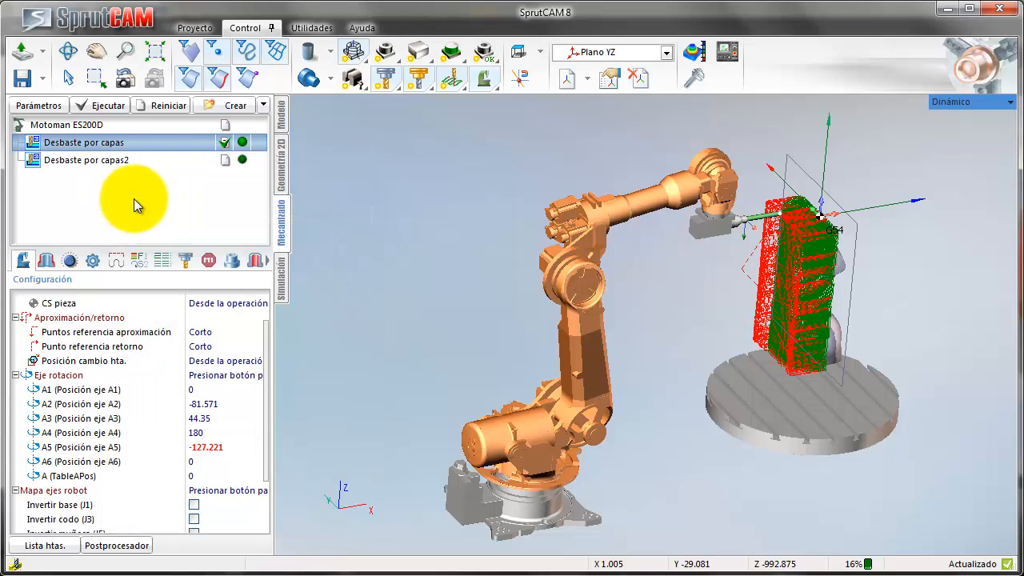
Set the rotary table axis A (TableAPos) of Desbaste por capas2 to 180
left_click(104, 160)
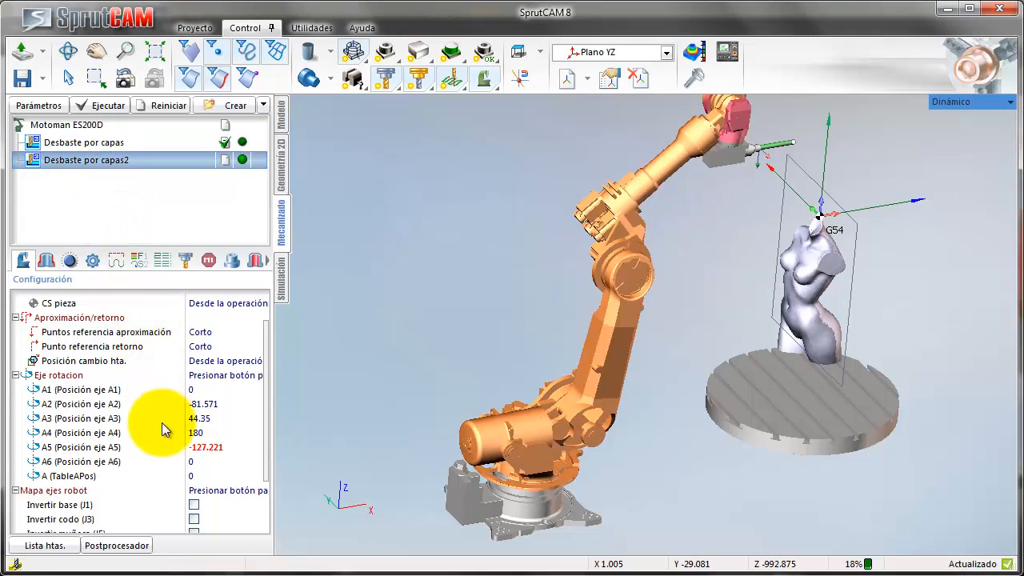
left_click(213, 477)
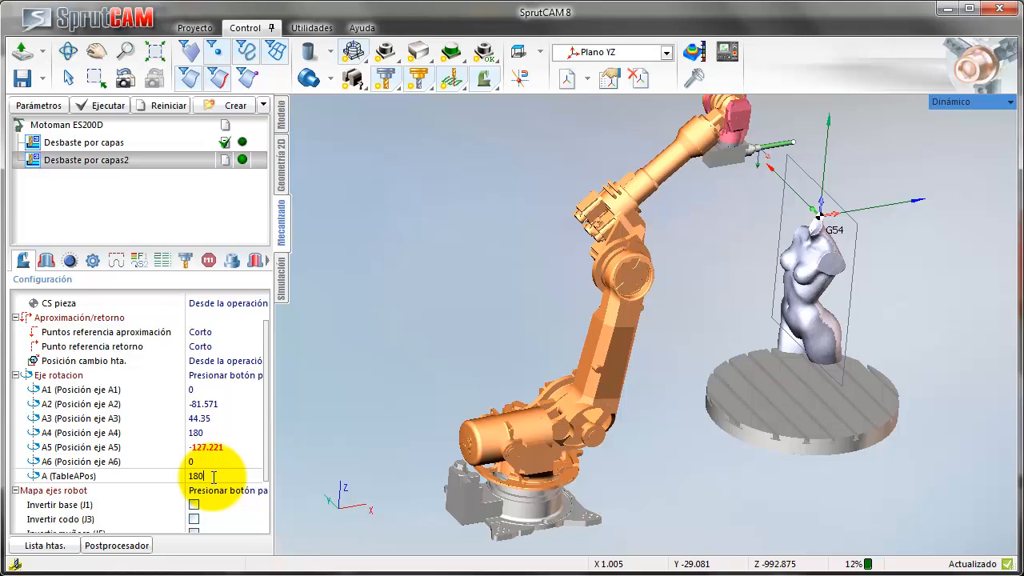
key("Return")
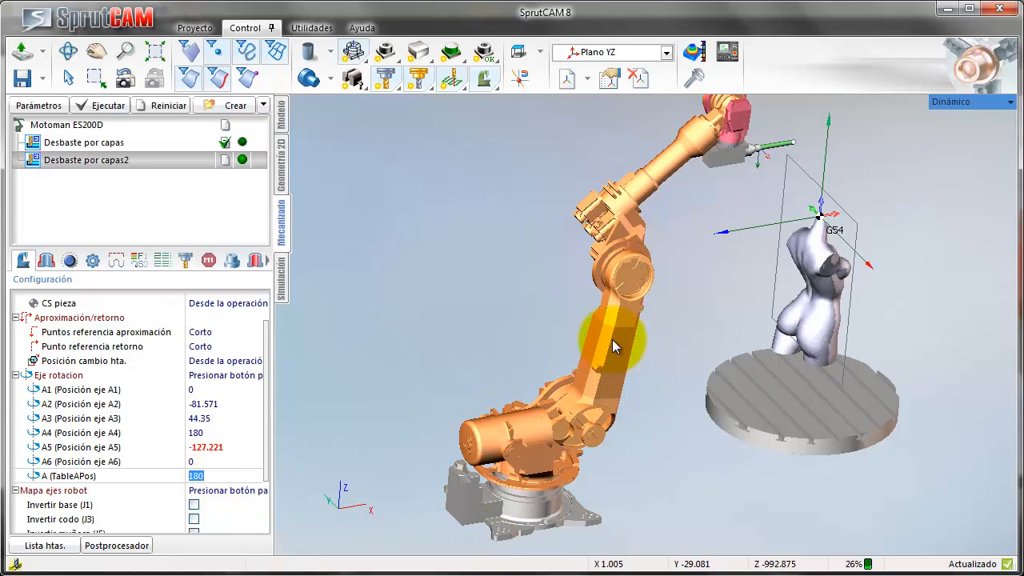
Jog the robot arm toward the part with A2 at about -107, A5 about -79 and A3 about 114, and calculate Desbaste por capas2
left_click_drag(613, 330, 562, 334)
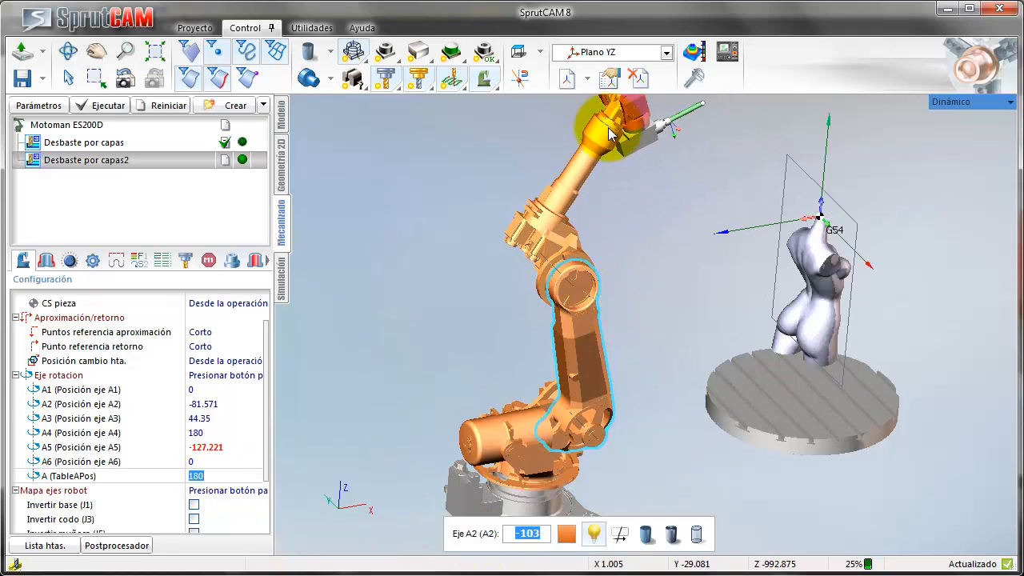
left_click_drag(608, 127, 734, 243)
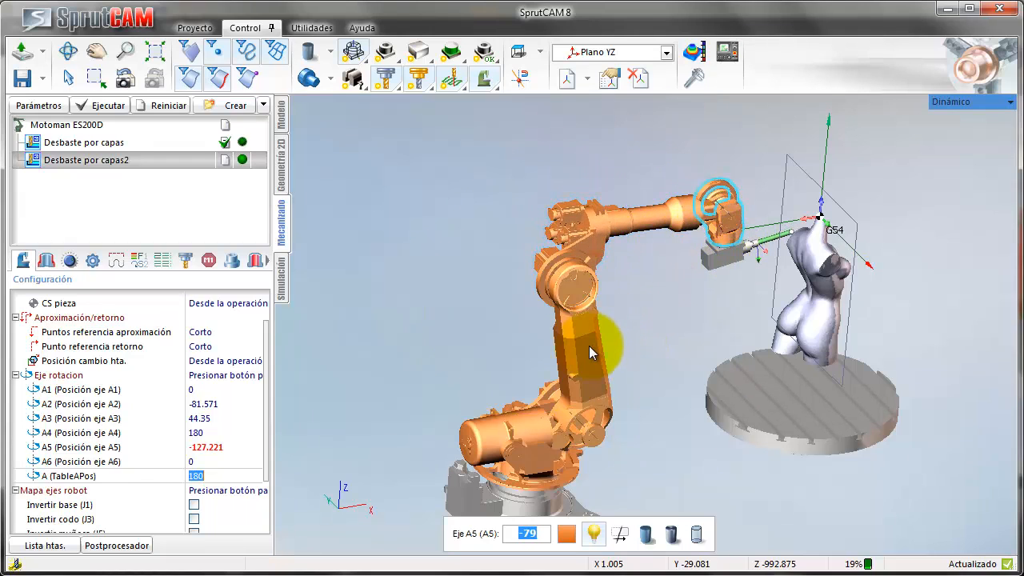
left_click_drag(589, 346, 606, 301)
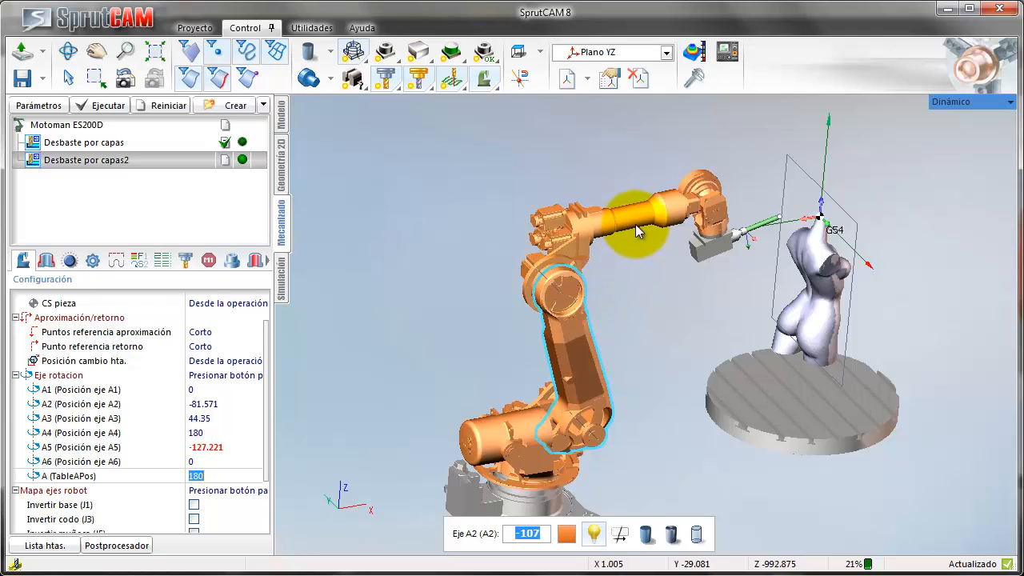
left_click_drag(647, 230, 621, 242)
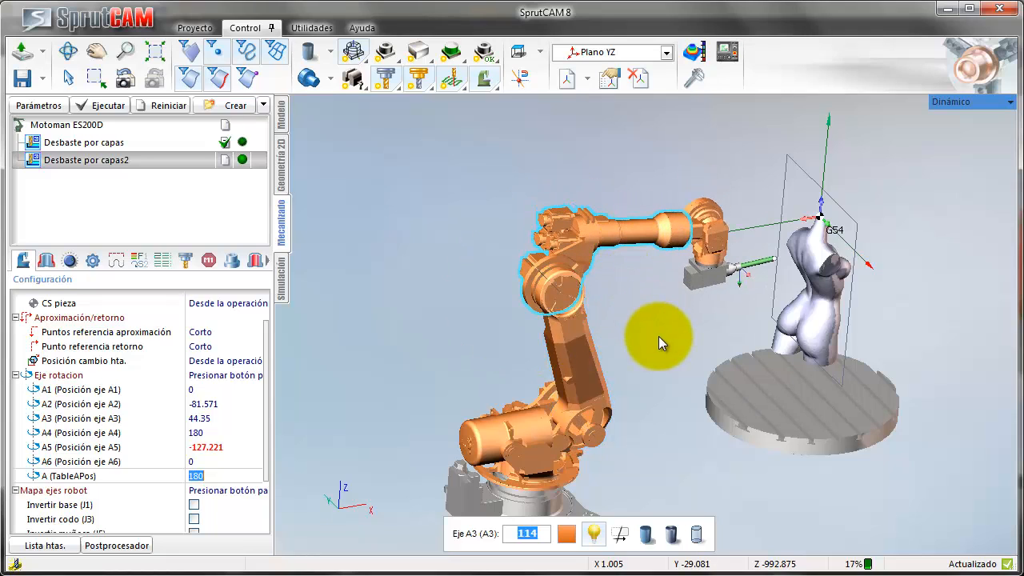
left_click(107, 105)
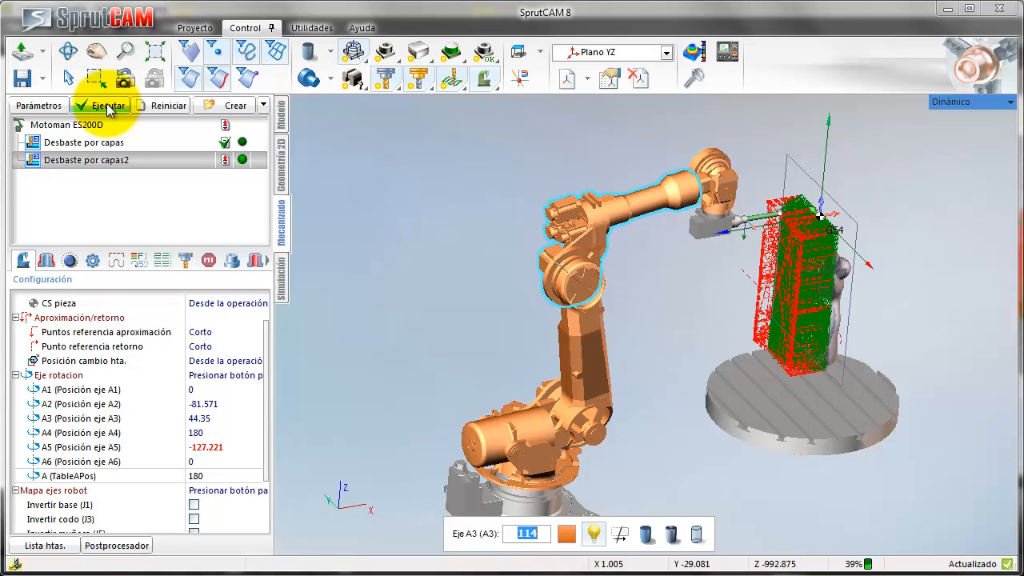
Simulate Desbaste por capas2 at a reduced speed and stop it after the tool's first approach to the stock
left_click(282, 287)
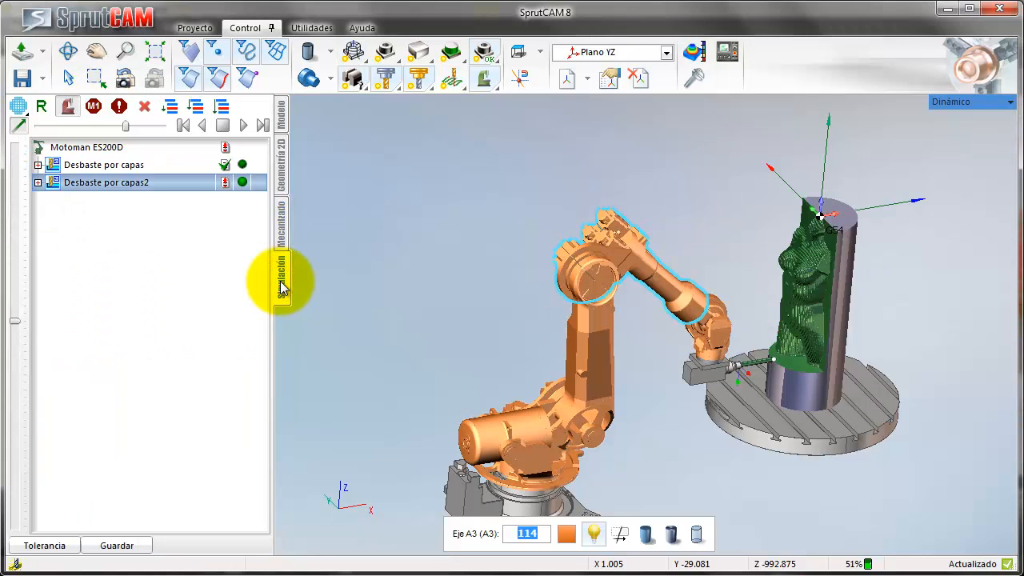
left_click(71, 129)
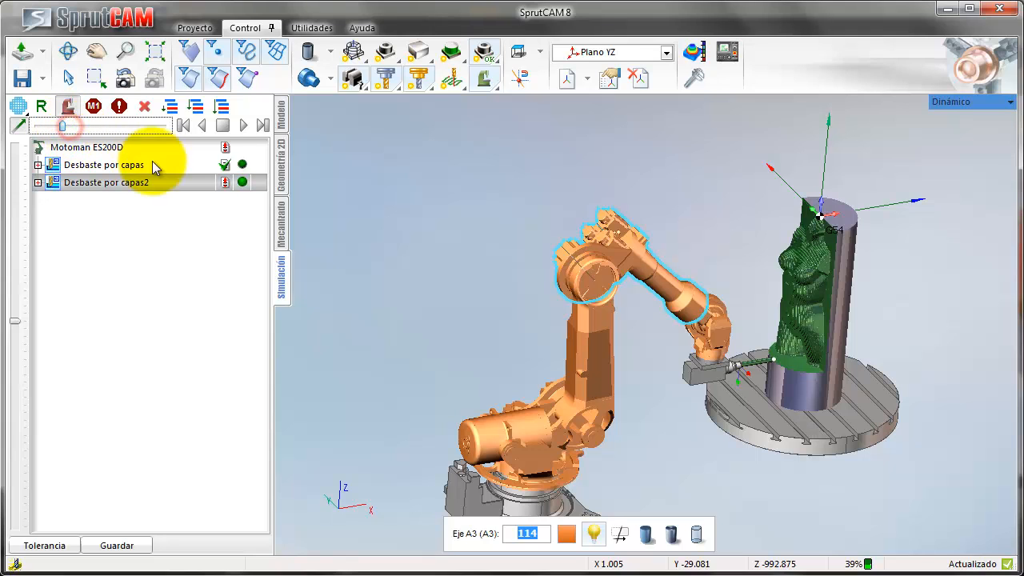
left_click(244, 128)
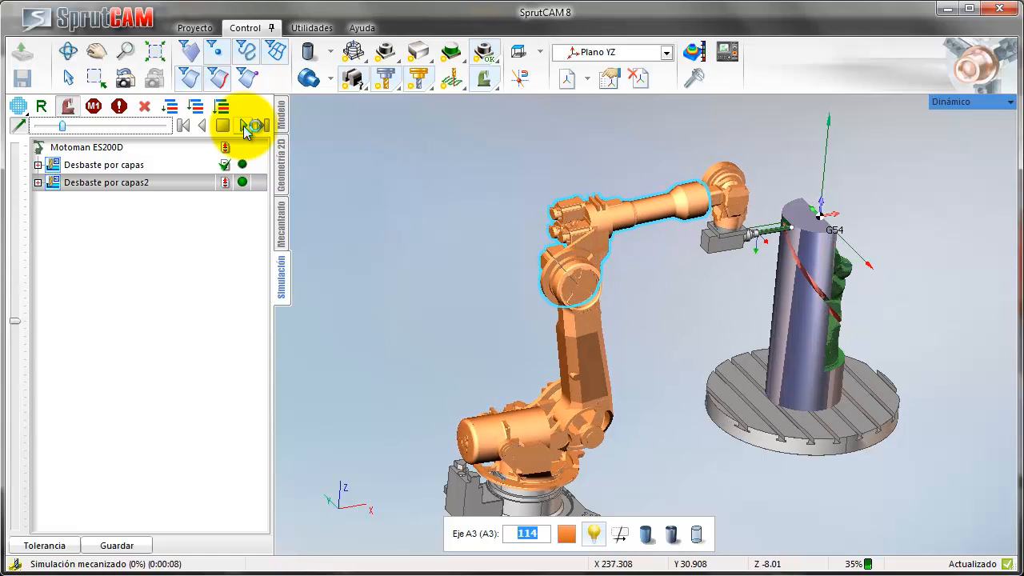
left_click(225, 126)
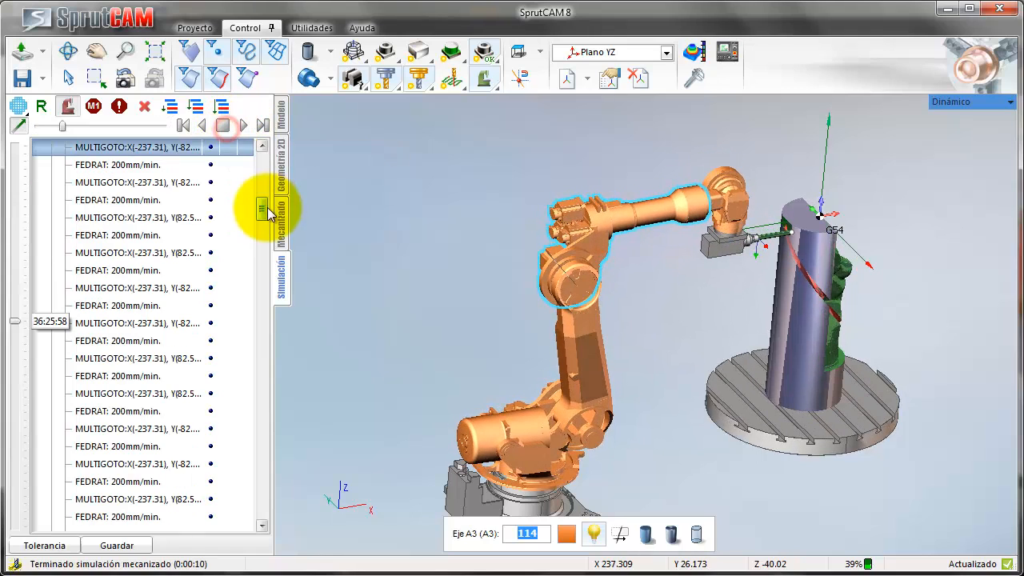
Jog the robot's lower arm and forearm back to move the tool clear of the part, with axis A3 at about 125
left_click(281, 229)
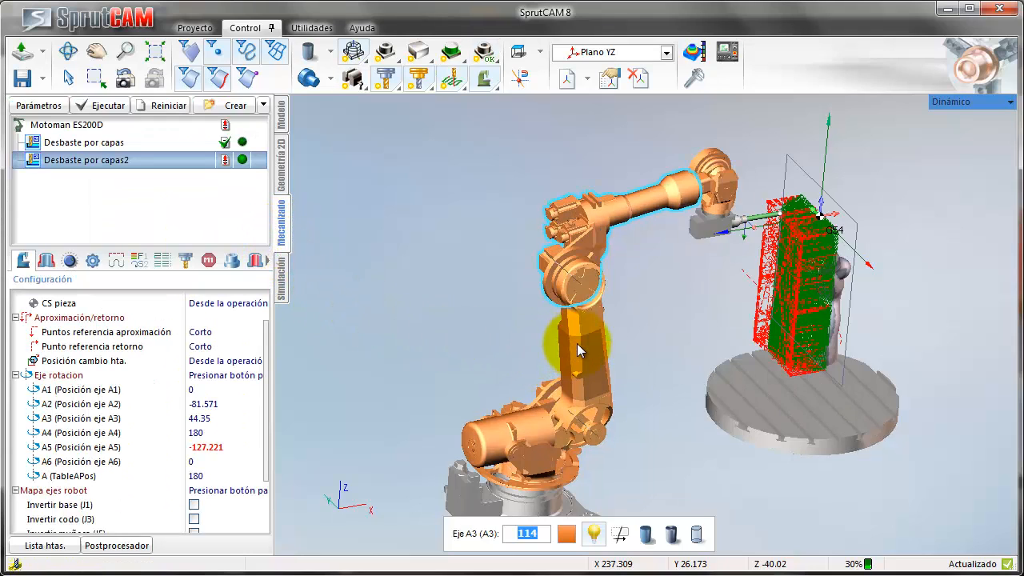
left_click_drag(579, 350, 551, 370)
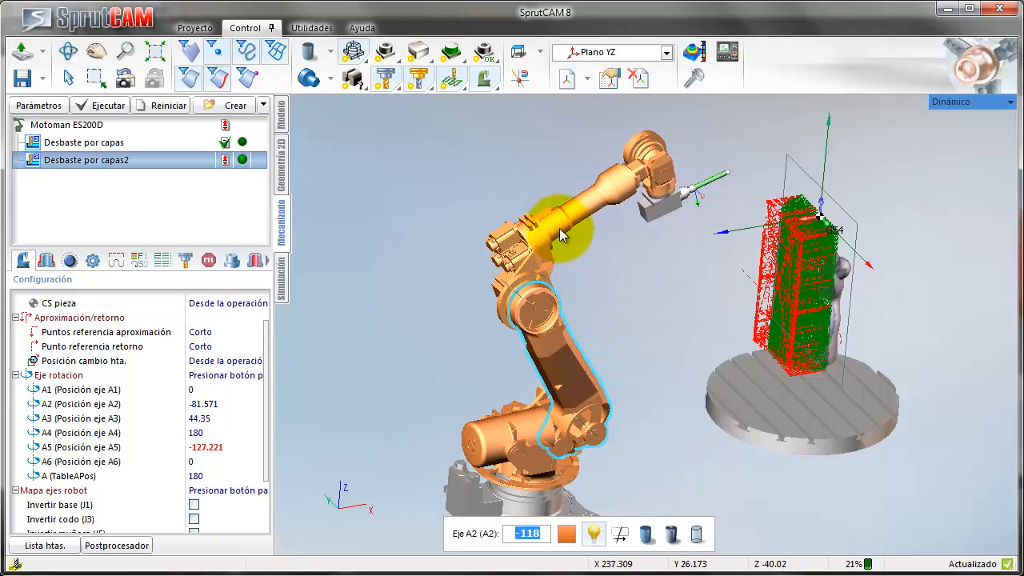
left_click_drag(582, 216, 599, 232)
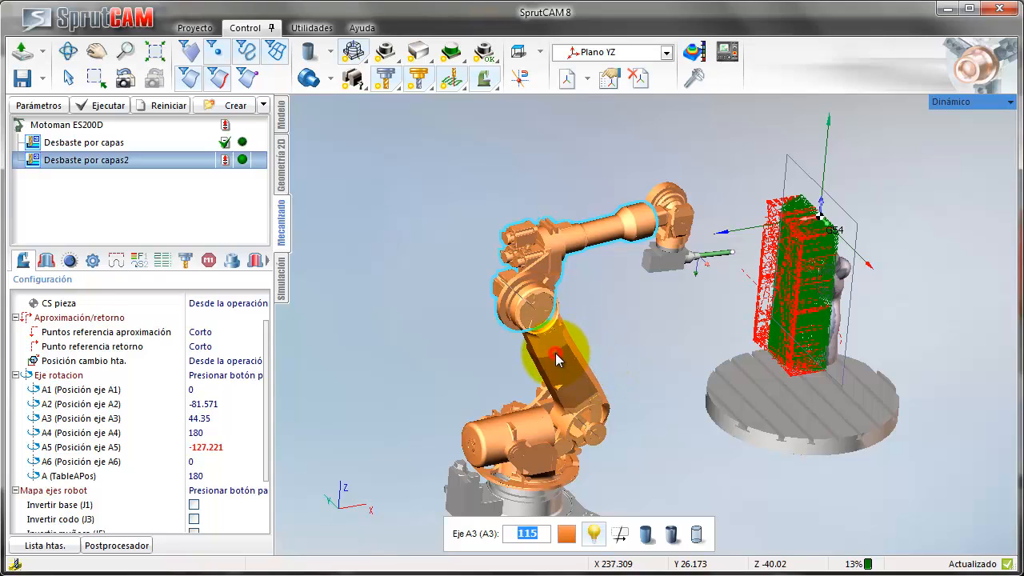
left_click_drag(556, 354, 545, 365)
left_click_drag(590, 246, 590, 263)
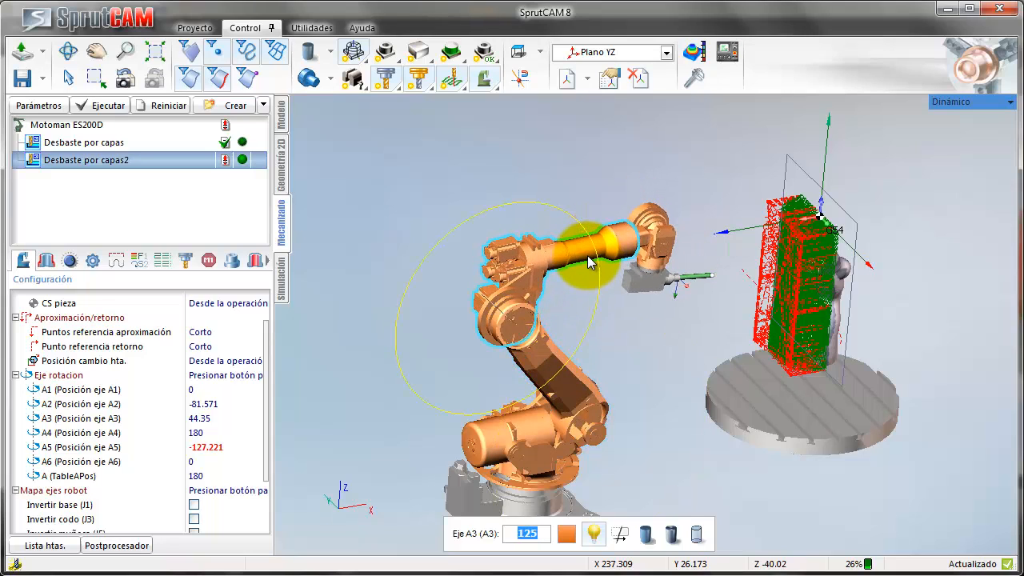
Define a custom approach reference point for Desbaste por capas2 from the robot's current state, and reset and recalculate the operation
left_click(197, 334)
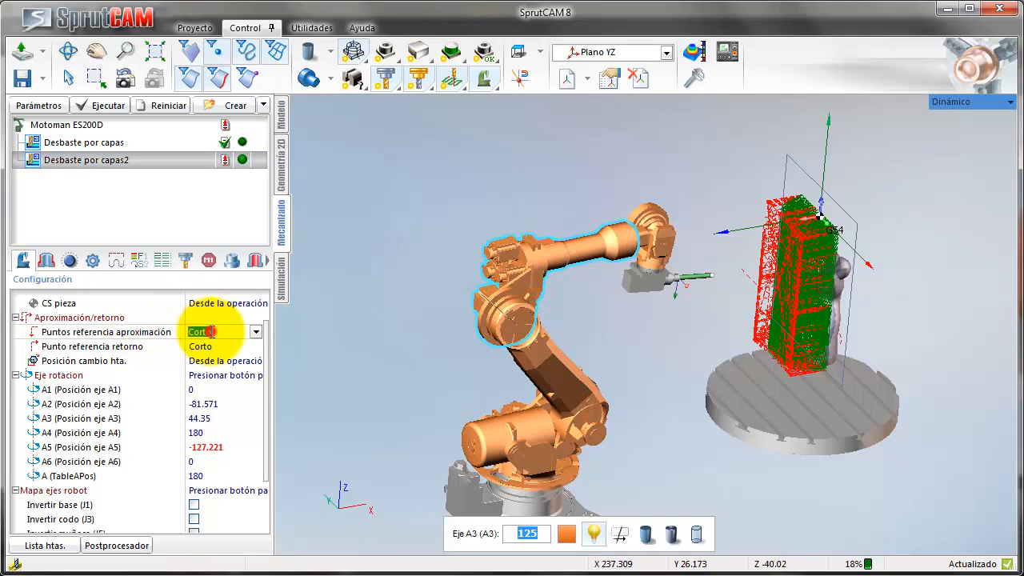
left_click(255, 331)
left_click(227, 391)
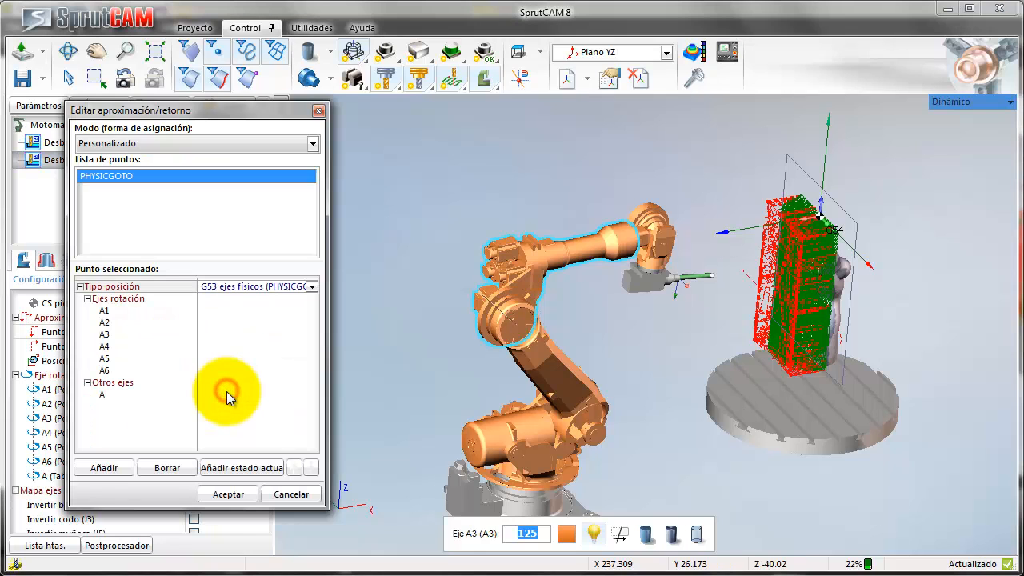
left_click(232, 468)
left_click(228, 494)
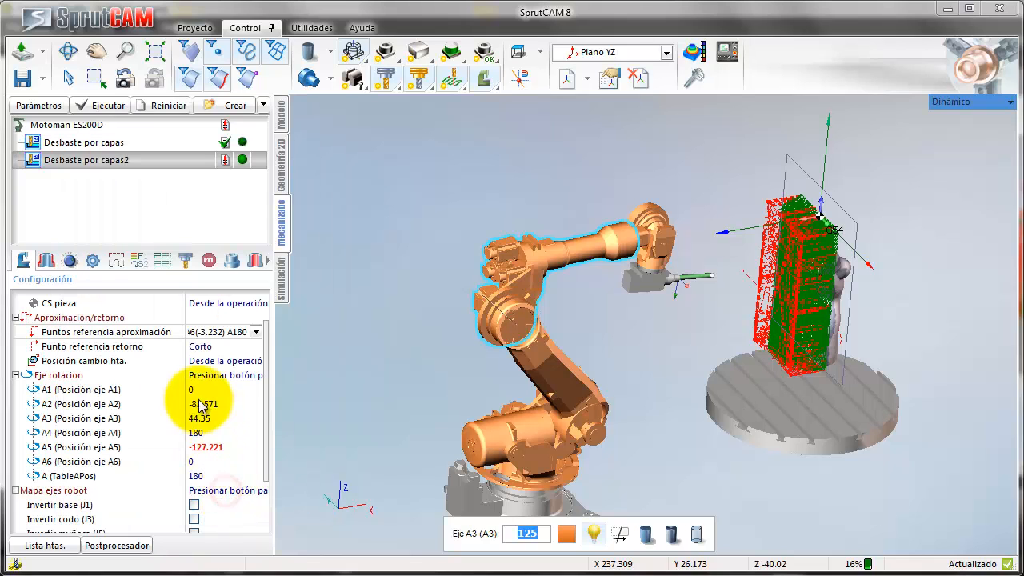
left_click(155, 107)
left_click(109, 105)
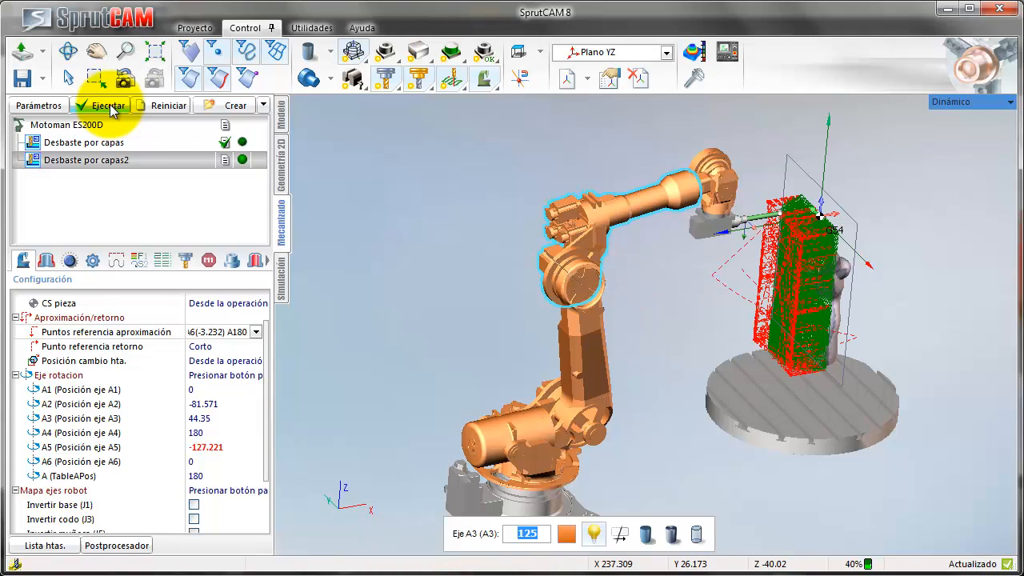
Simulate the recalculated Desbaste por capas2 operation and raise the simulation speed while it runs
left_click(283, 276)
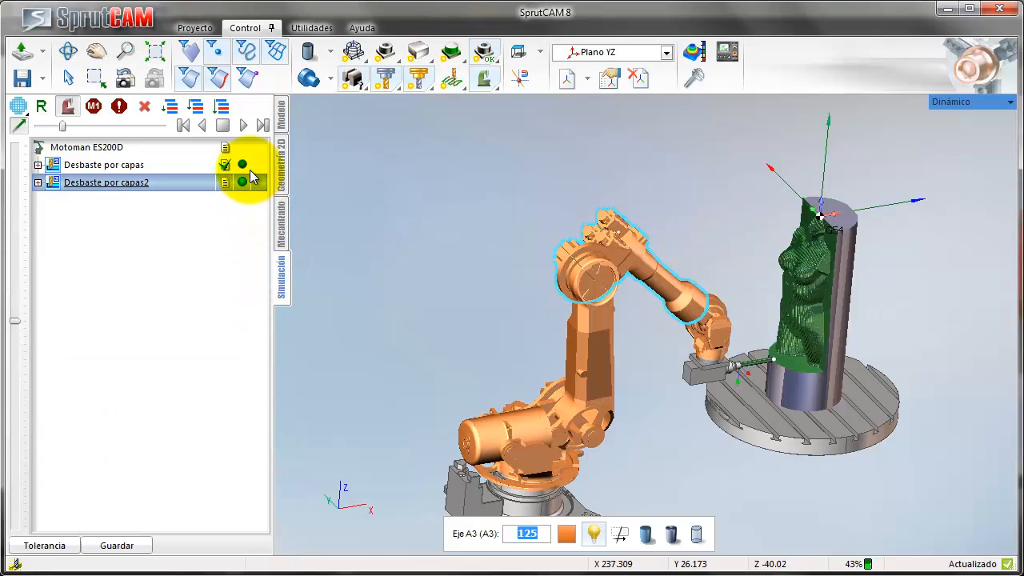
left_click(244, 127)
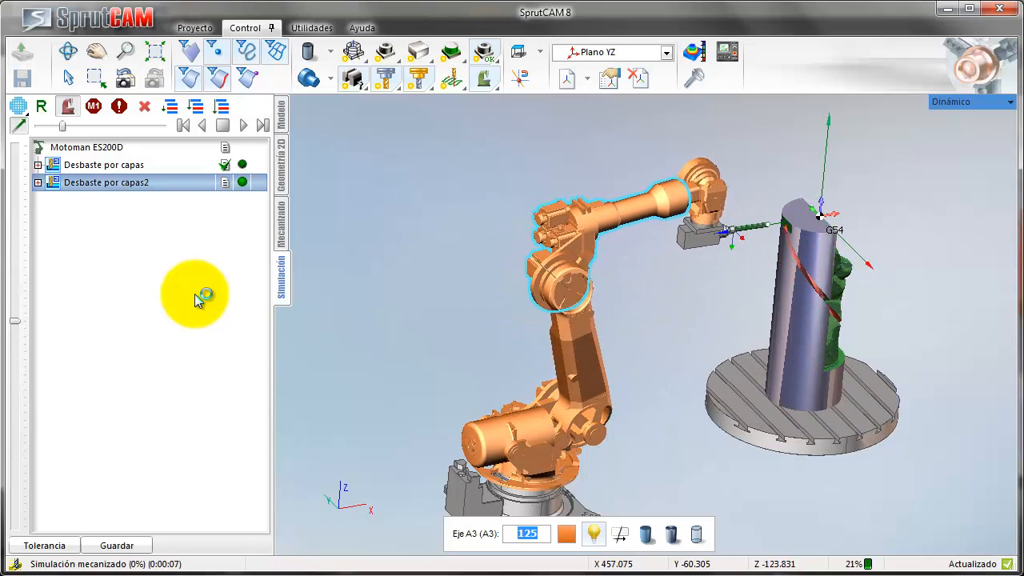
left_click(139, 126)
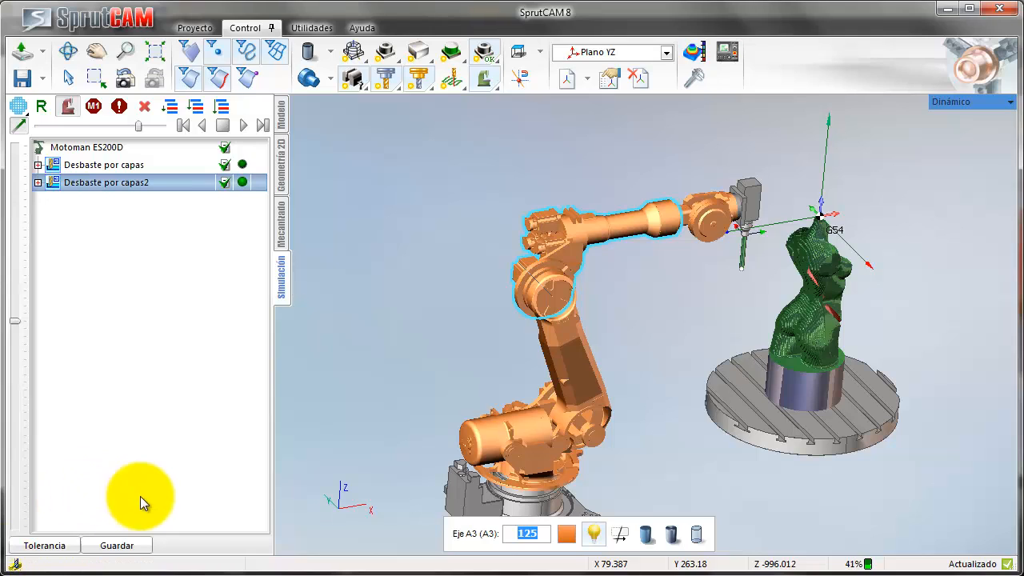
Create a Mecanizado rotatorio finishing operation following Desbaste por capas2
left_click(283, 232)
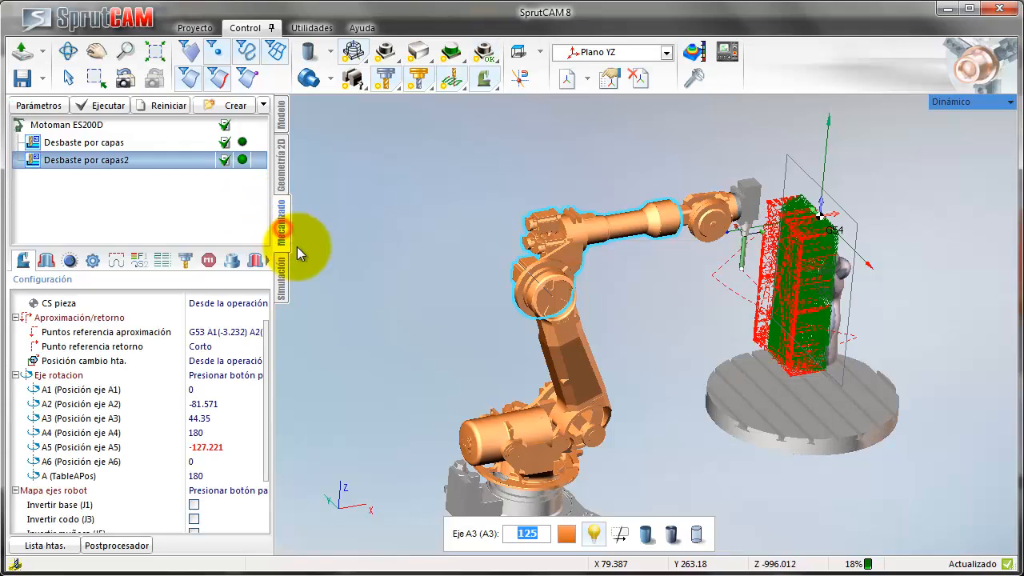
left_click(234, 106)
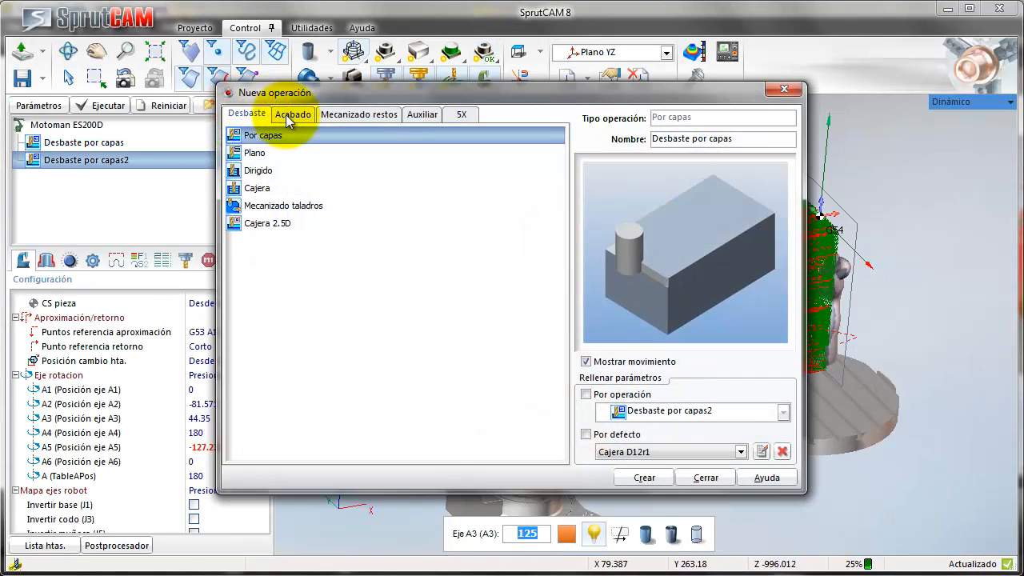
left_click(288, 116)
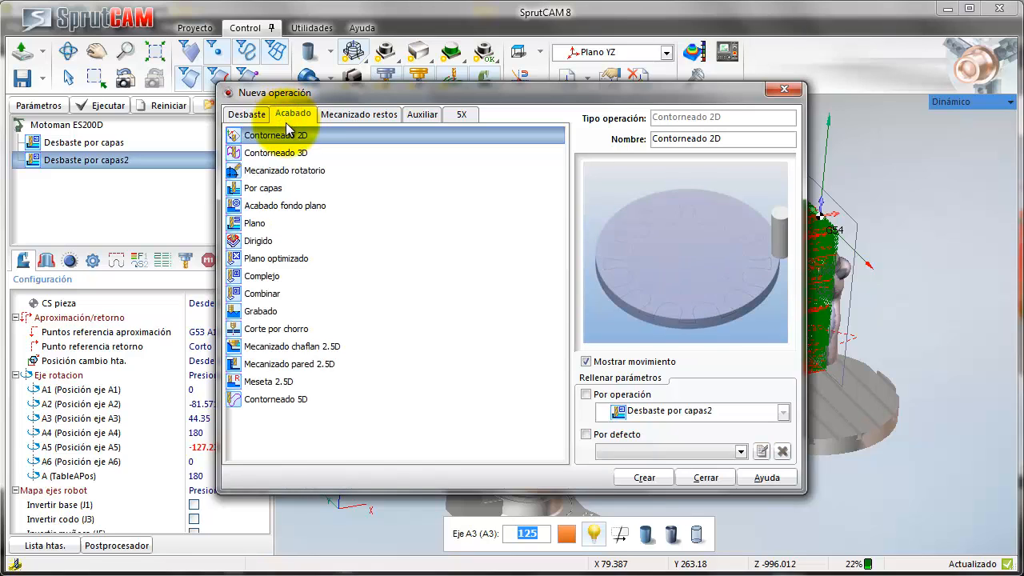
left_click(287, 170)
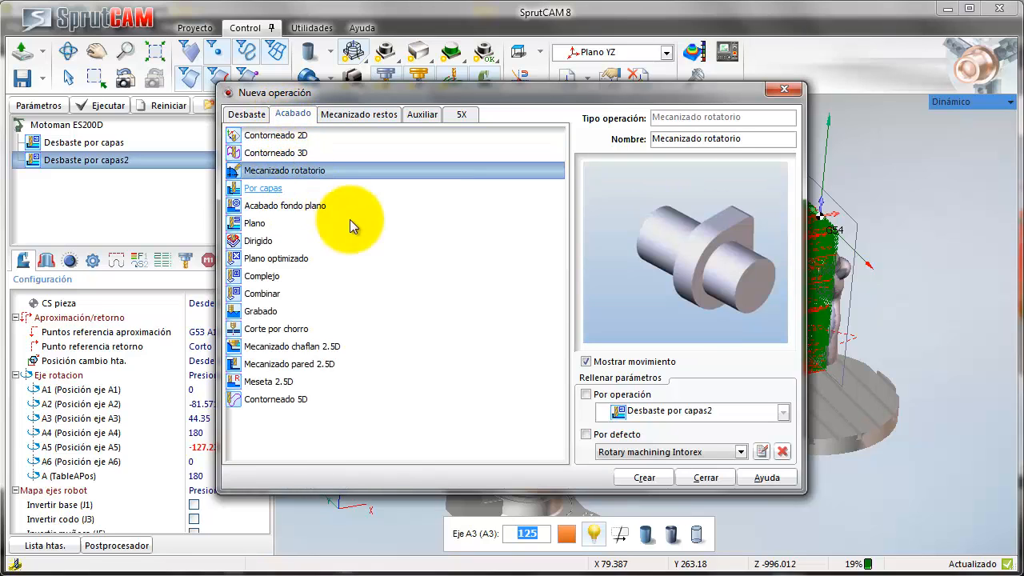
left_click(644, 478)
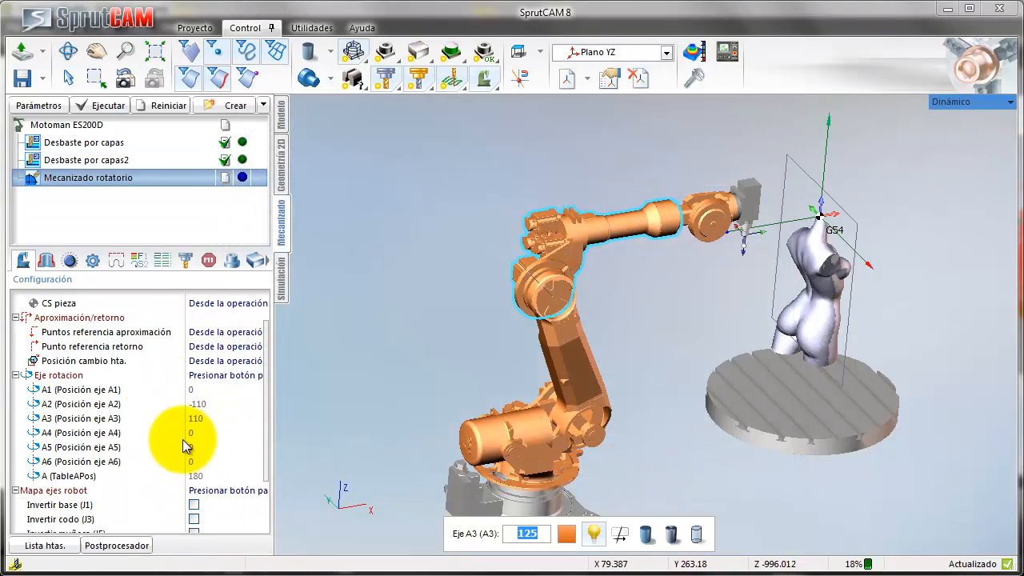
Enable RotarA for the Mecanizado rotatorio operation and set its sixth-axis control to Vector fijado
left_click_drag(264, 341, 265, 381)
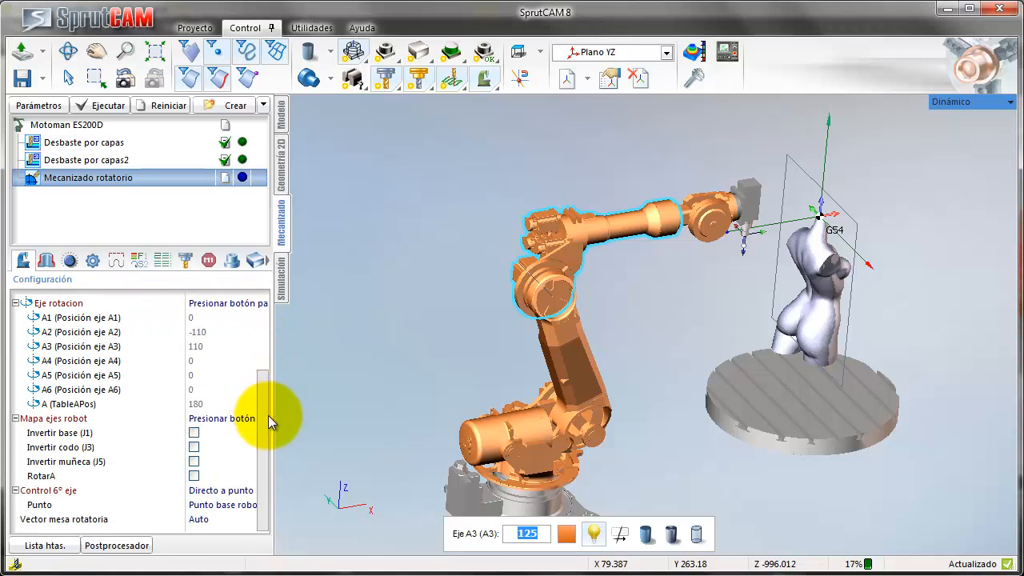
left_click(193, 477)
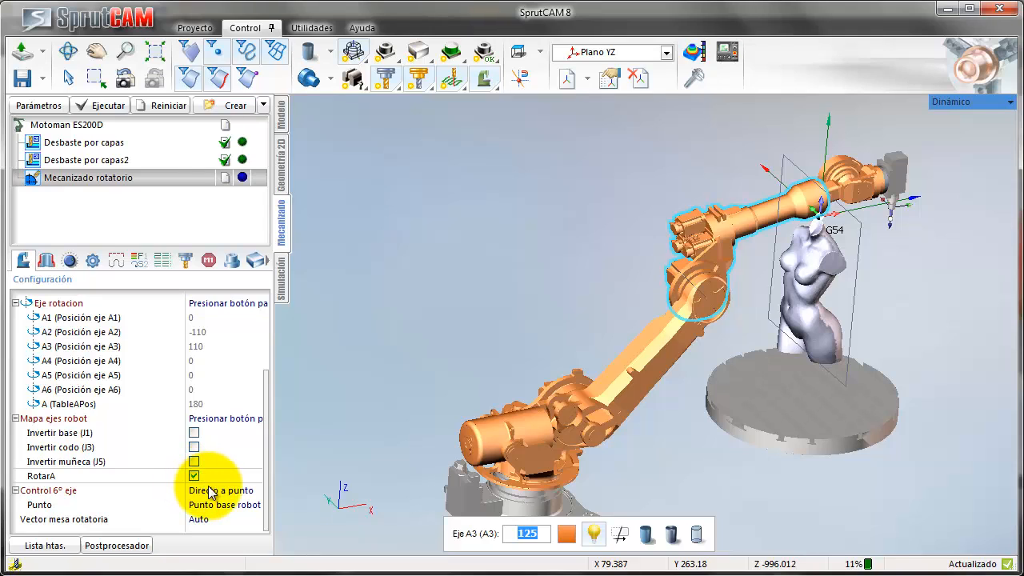
left_click(221, 491)
left_click(257, 490)
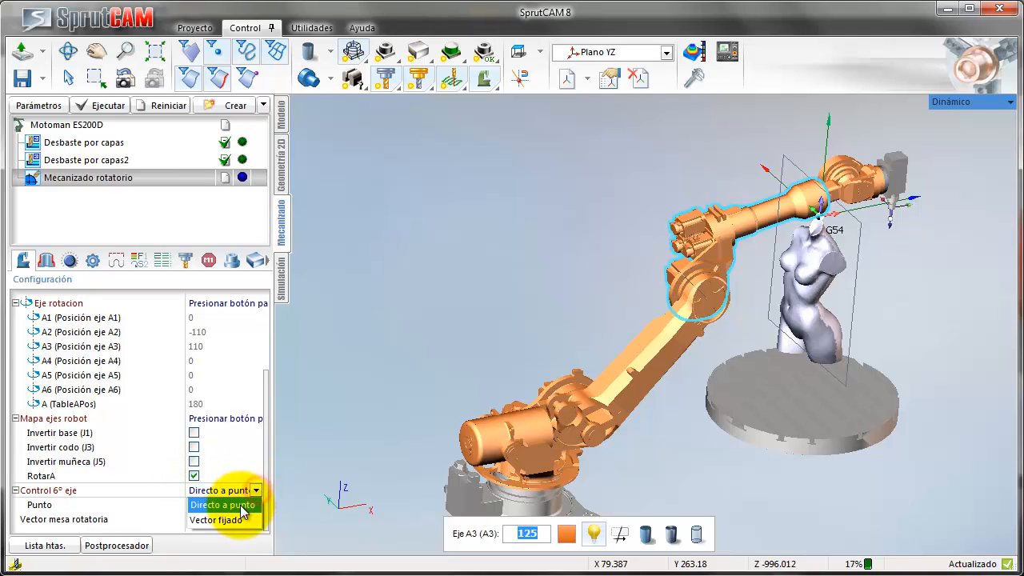
left_click(227, 516)
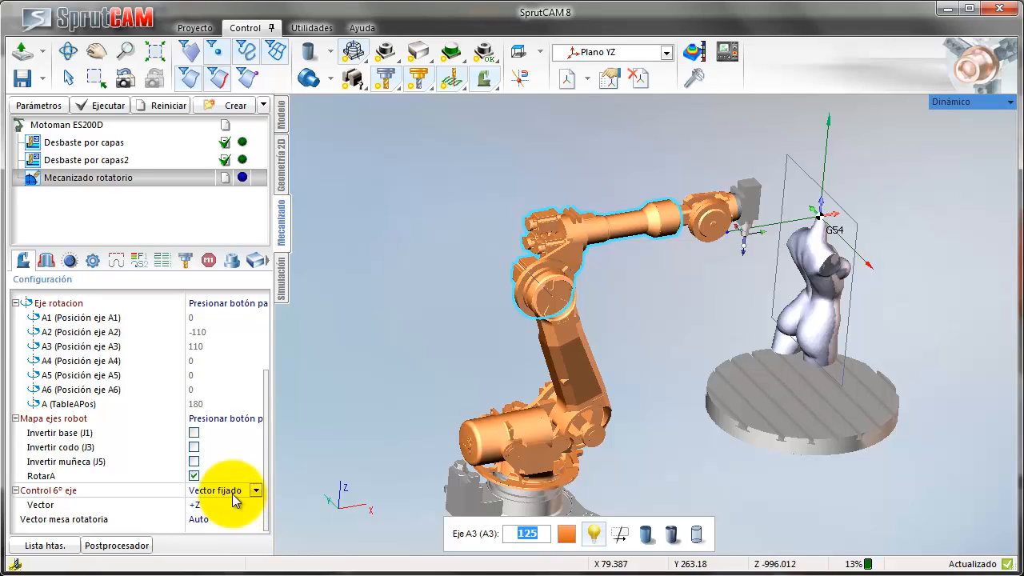
Set both the approach and return reference points of Mecanizado rotatorio to Corto
scroll(261, 344, "up", 3)
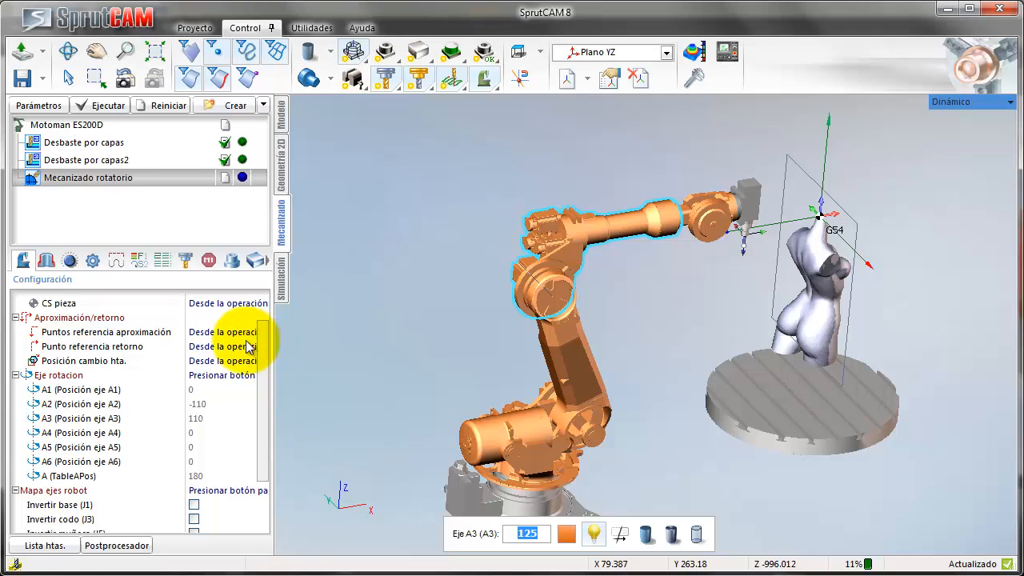
left_click(253, 333)
left_click(256, 333)
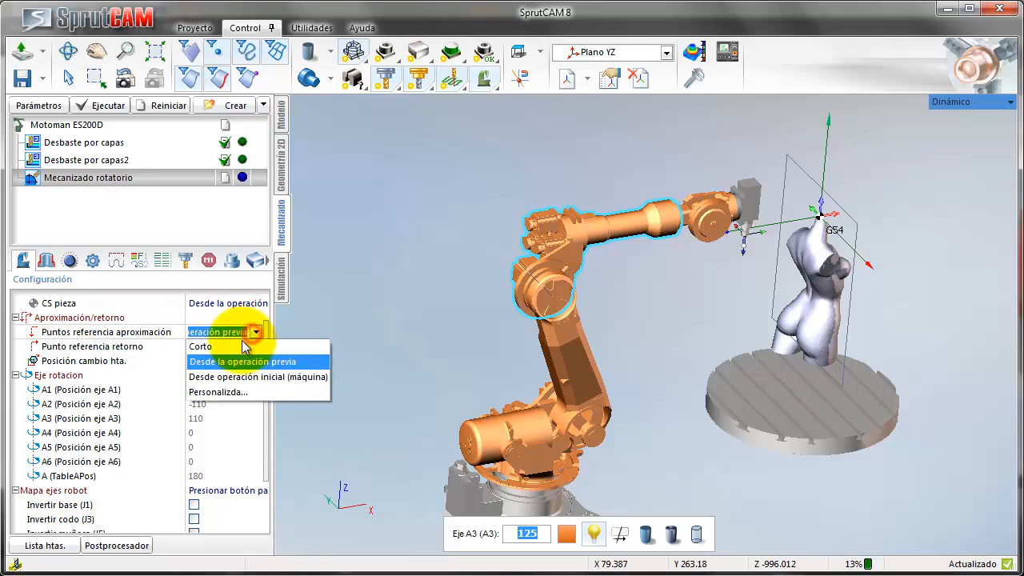
left_click(258, 345)
left_click(257, 347)
left_click(256, 347)
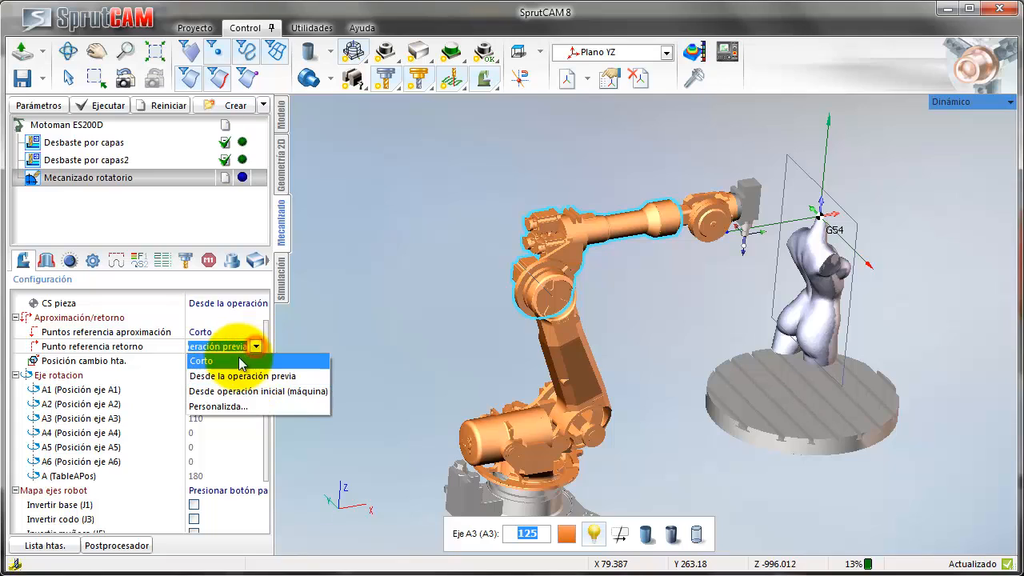
left_click(240, 360)
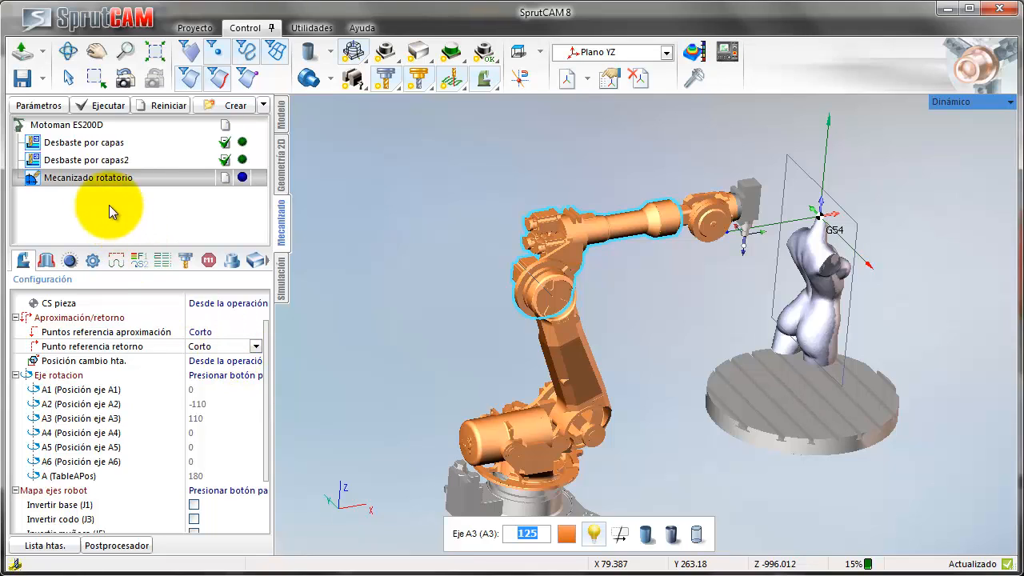
Set the 20 mm ball mill's length L and its overhang (Sobresalir) to 250 mm for Mecanizado rotatorio
double_click(84, 176)
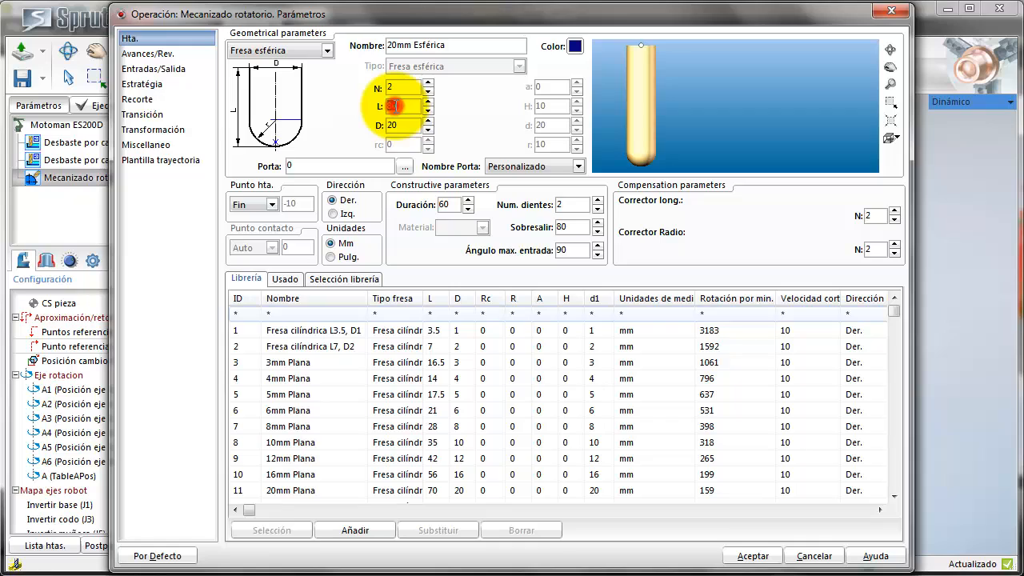
type("250")
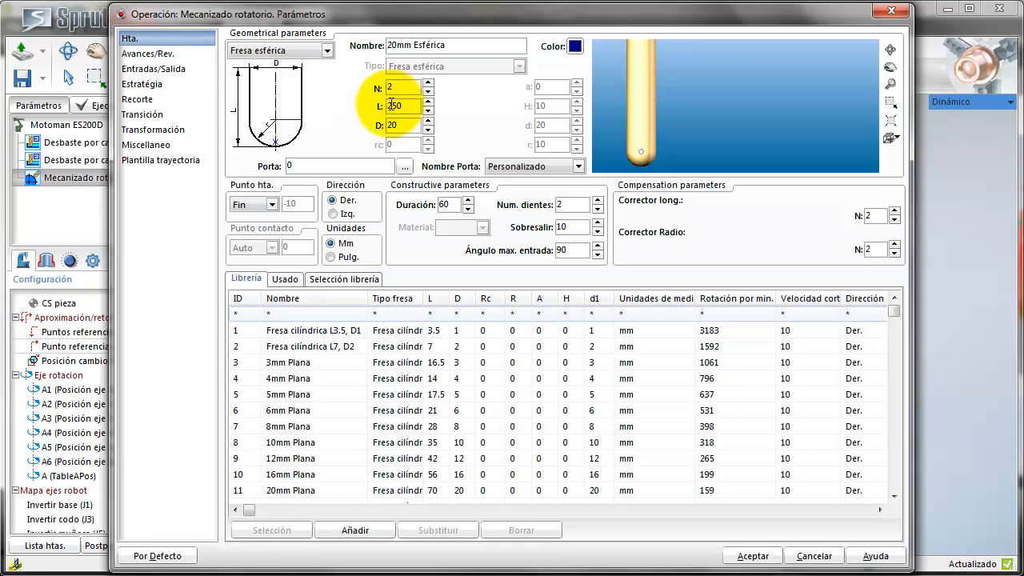
double_click(564, 227)
type("250")
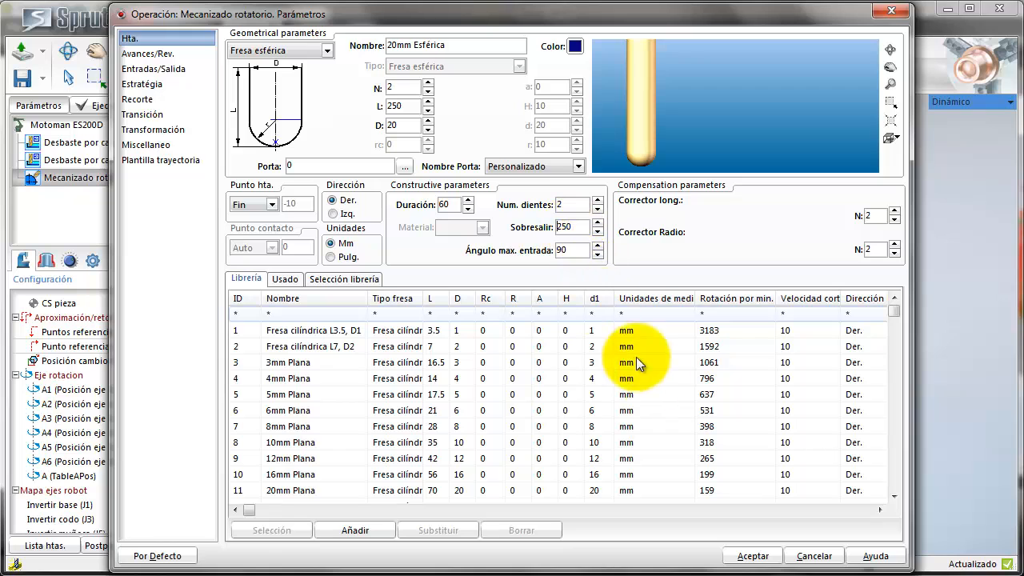
left_click(750, 553)
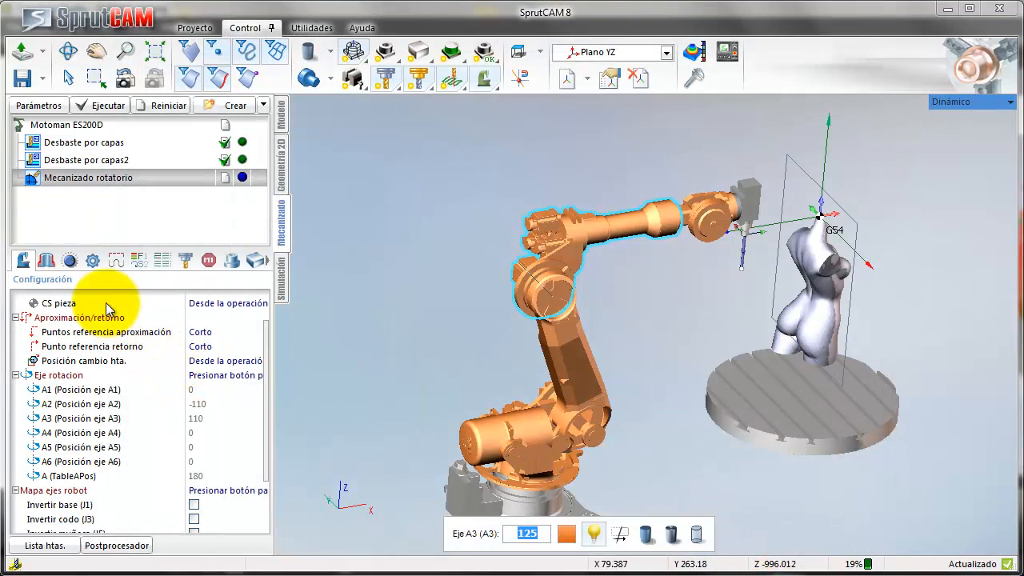
Set the minimum axial position of the Mecanizado rotatorio work zone to -1000 mm
left_click(70, 261)
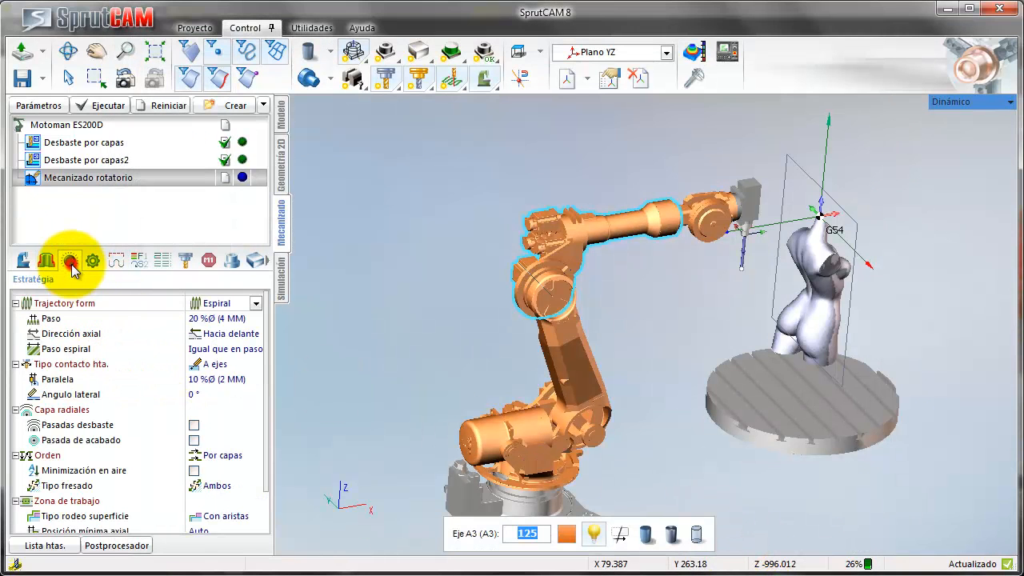
left_click(264, 514)
left_click(264, 516)
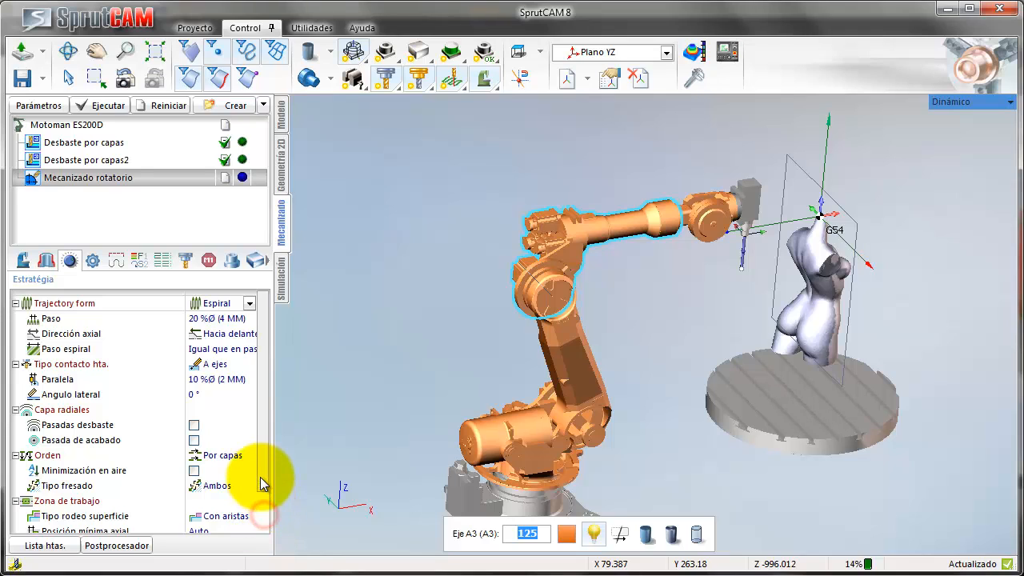
left_click(264, 514)
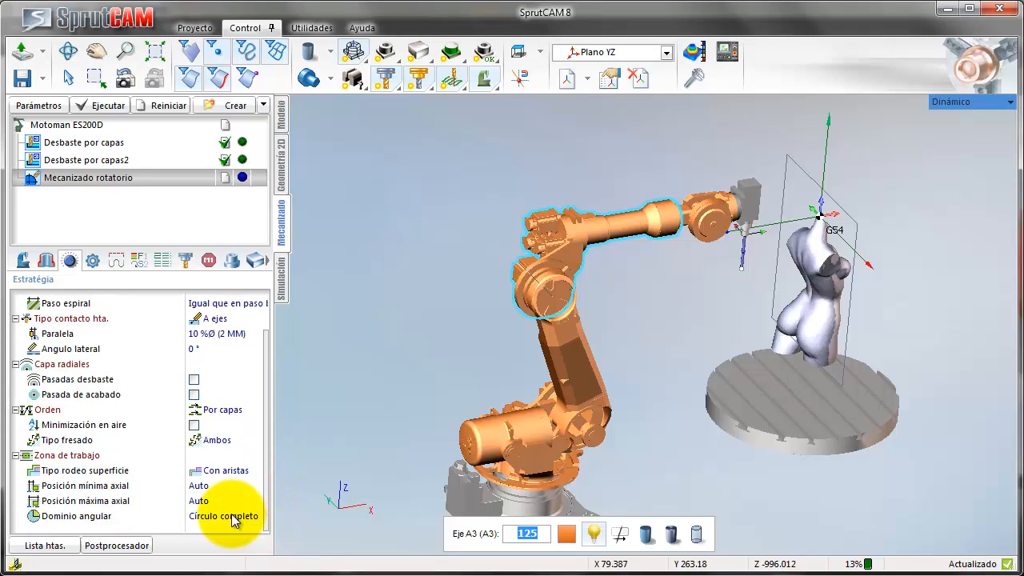
left_click(238, 486)
left_click(255, 487)
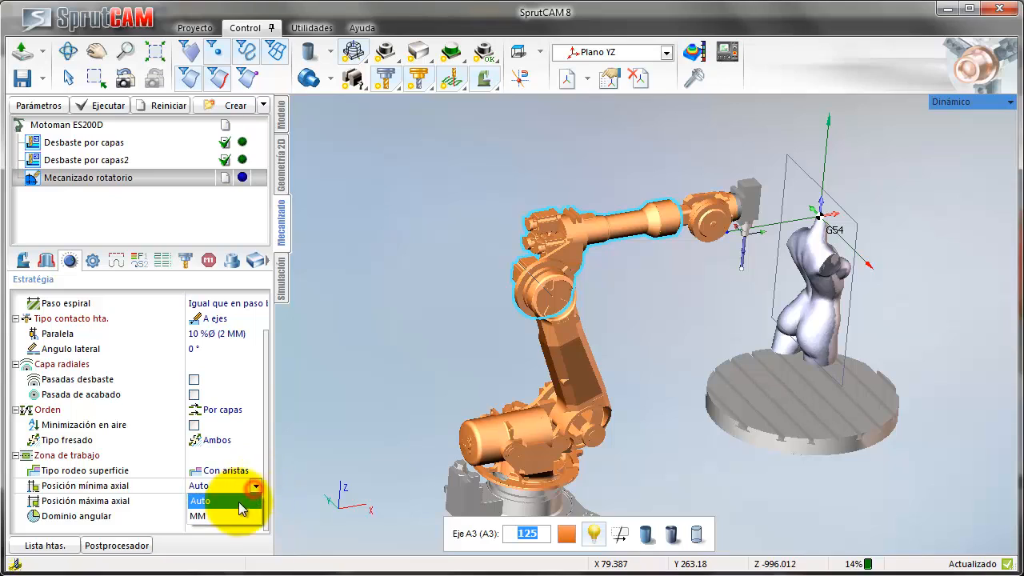
left_click(228, 516)
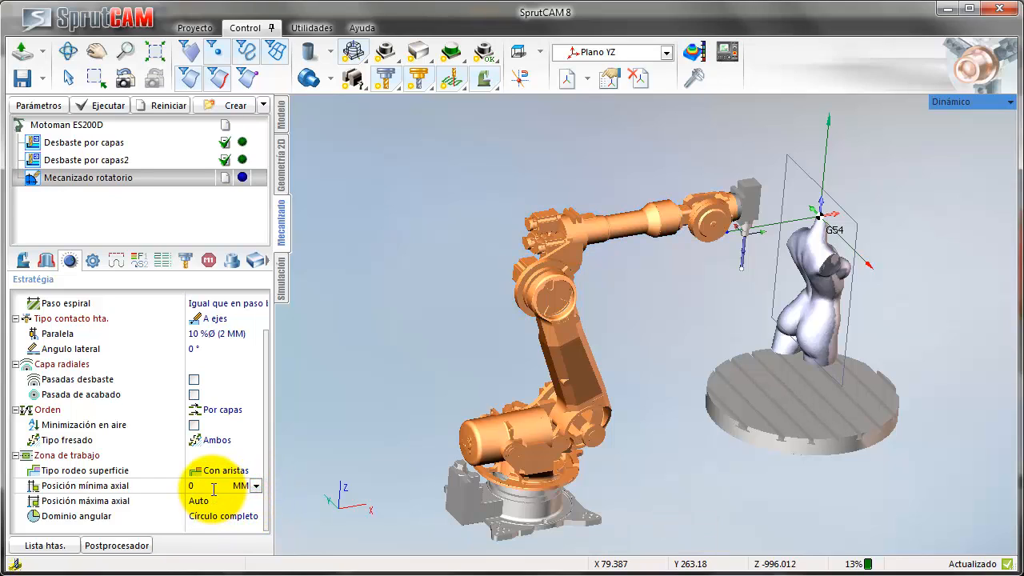
double_click(213, 488)
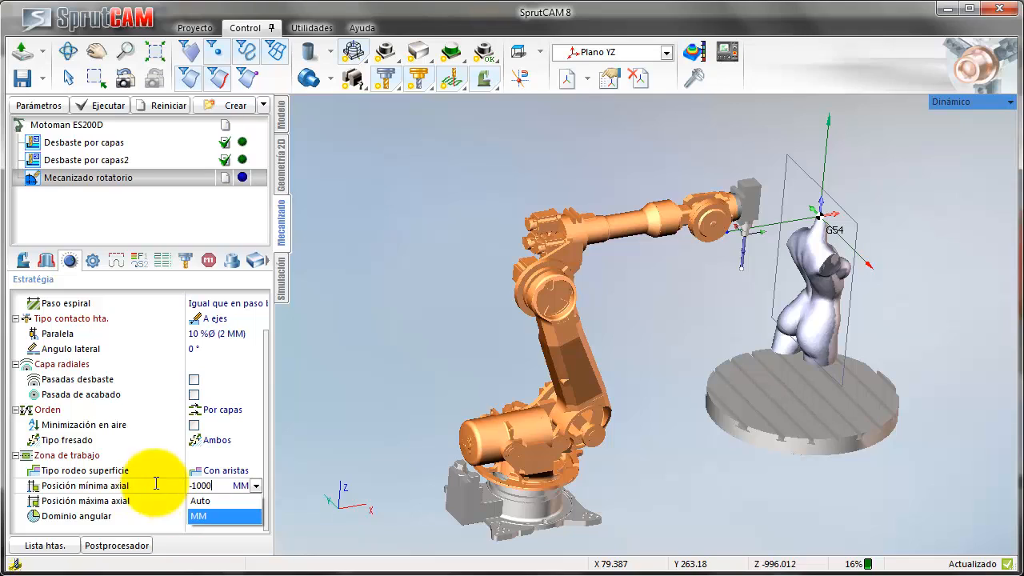
left_click(116, 528)
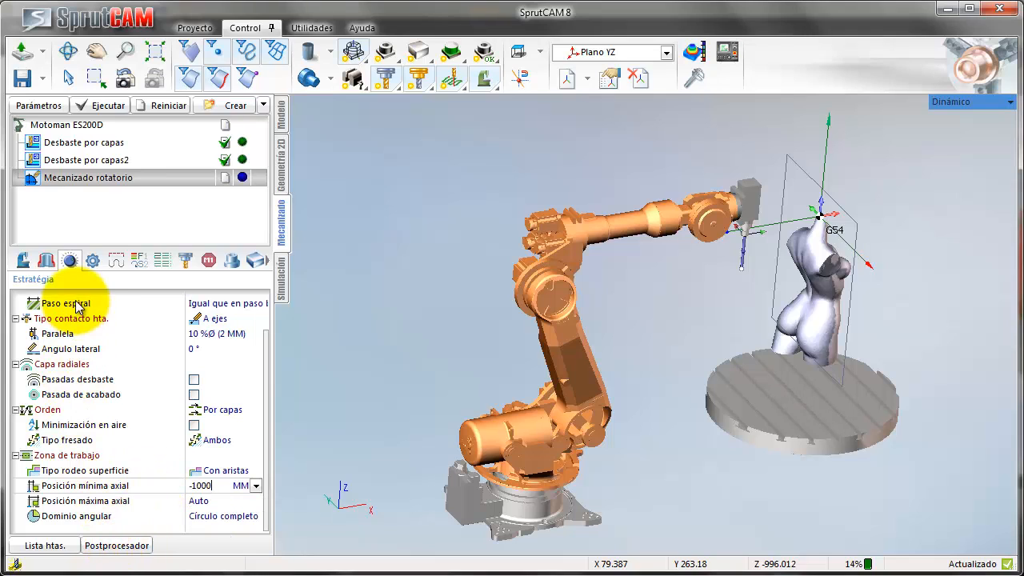
left_click(70, 459)
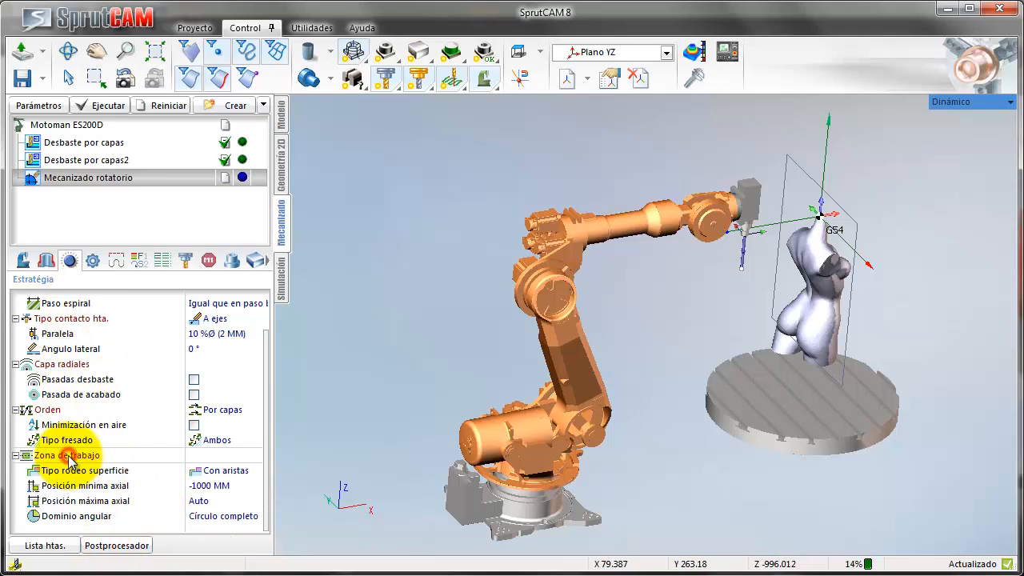
Set the rotary axes orientation of Mecanizado rotatorio to Según Z
left_click(93, 263)
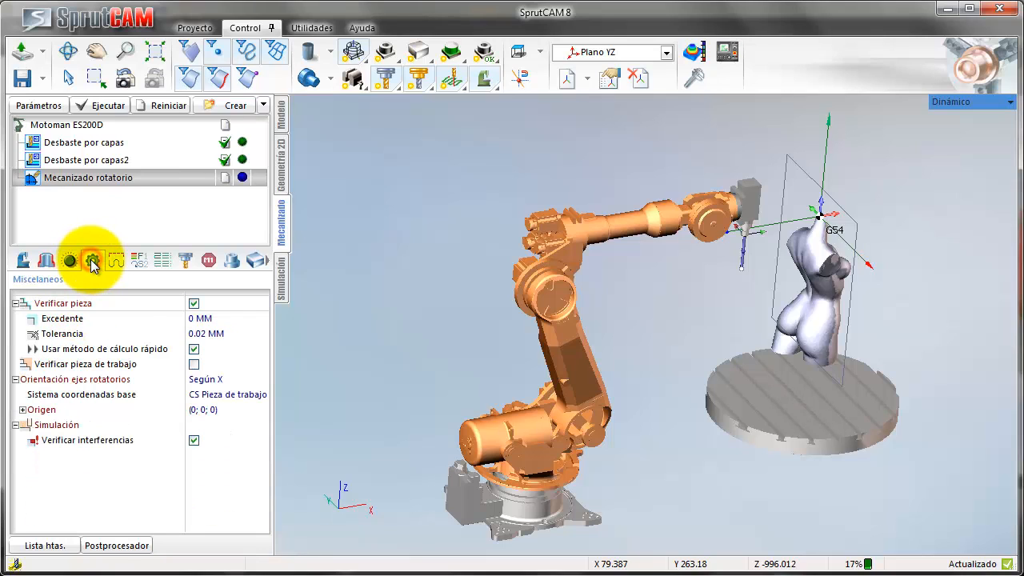
left_click(243, 380)
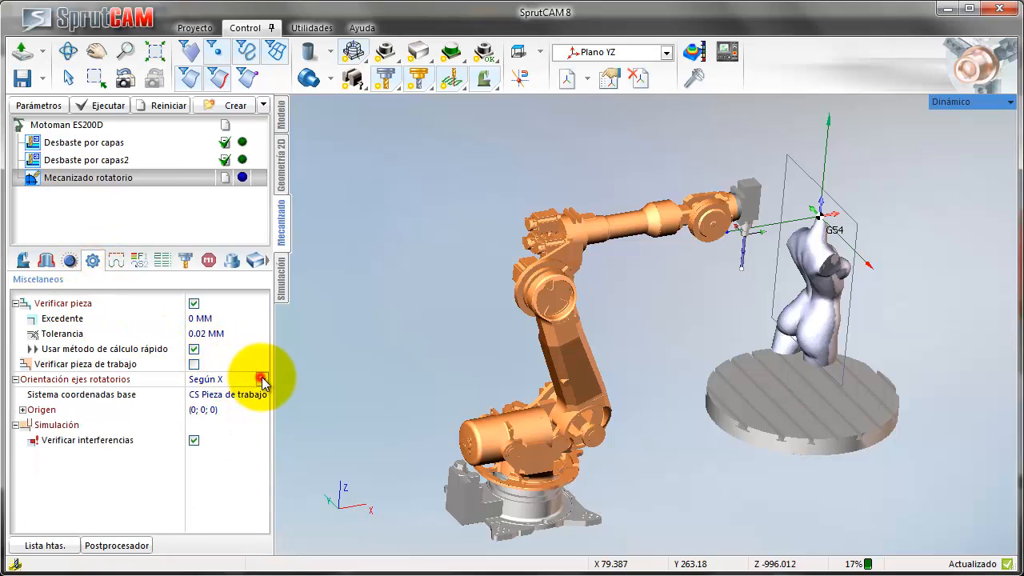
left_click(262, 380)
left_click(227, 425)
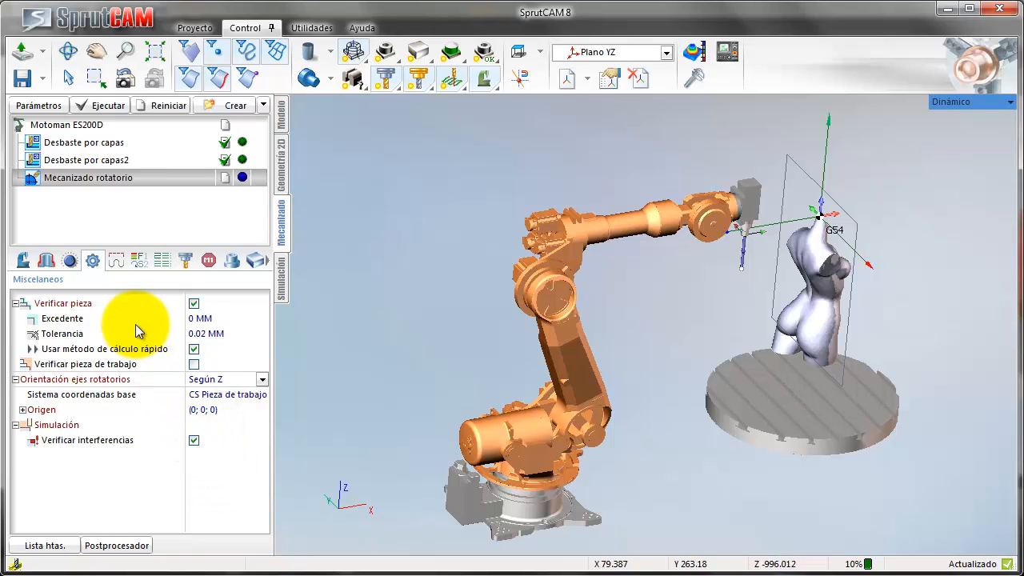
Set the axial direction of the spiral trajectory to Hacia atras and calculate Mecanizado rotatorio
left_click(69, 261)
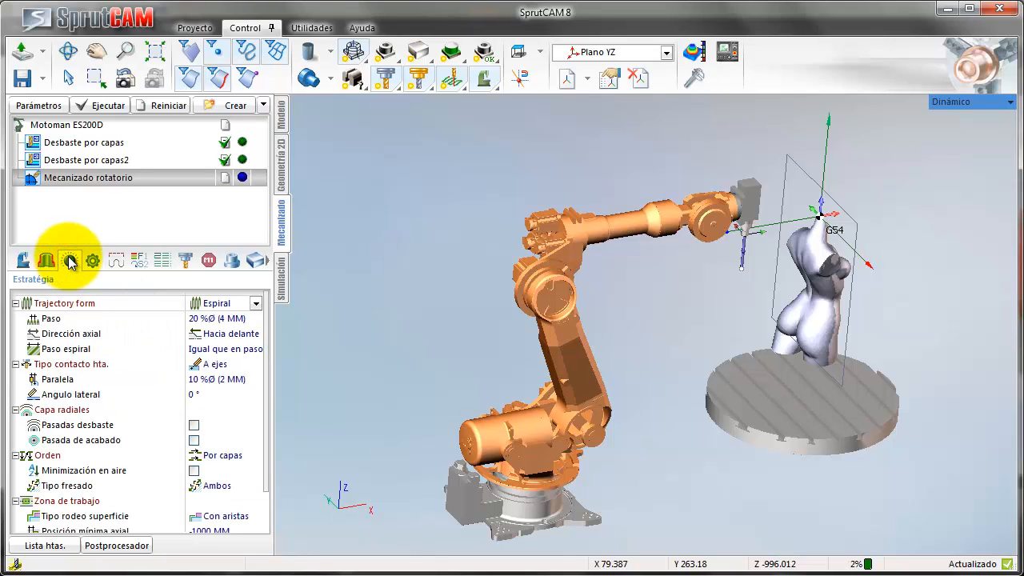
left_click(252, 333)
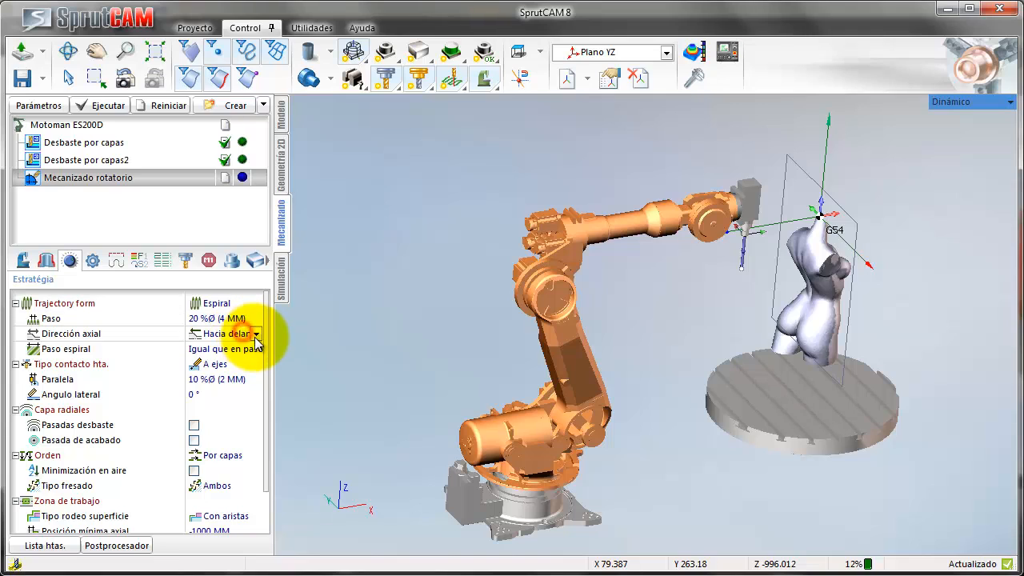
left_click(256, 334)
left_click(240, 365)
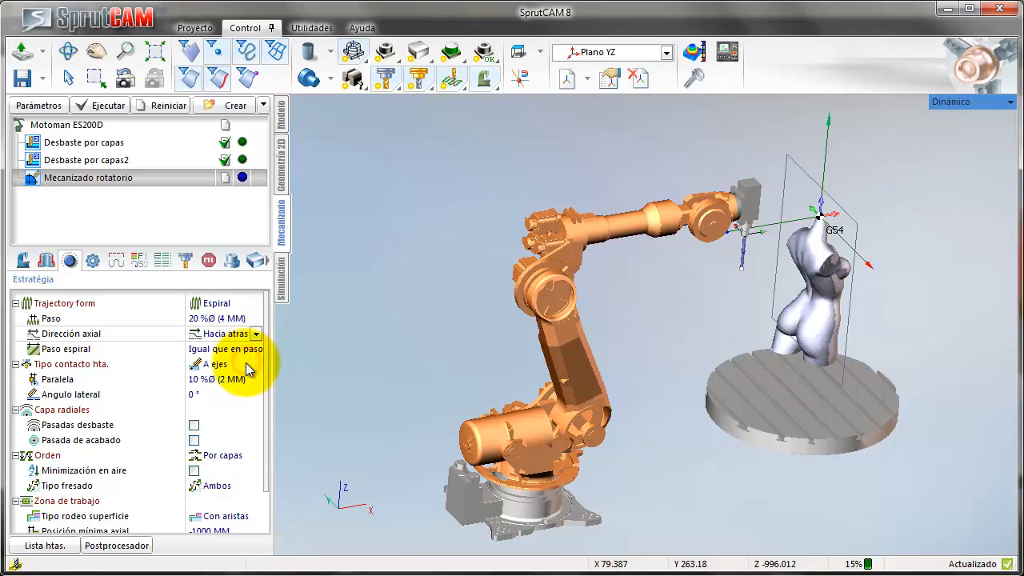
left_click(96, 104)
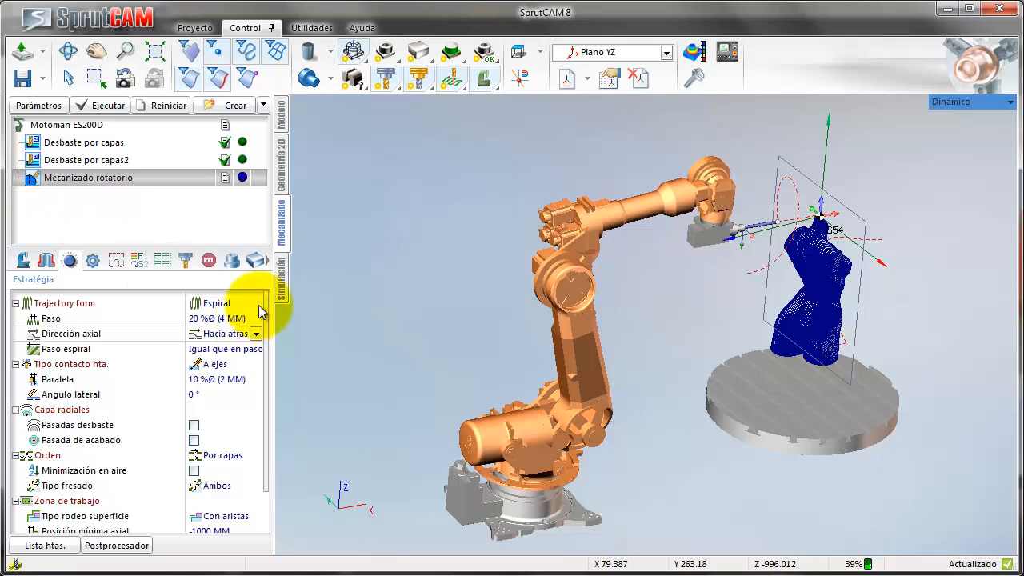
Clear the previous simulation results and fast-simulate the roughing operations up to Mecanizado rotatorio
left_click(282, 290)
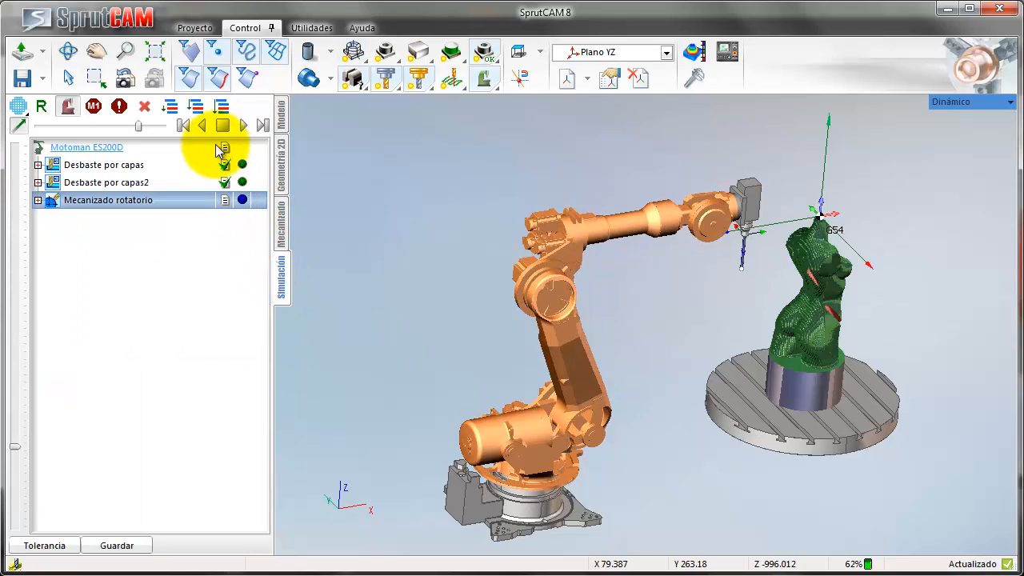
left_click(145, 109)
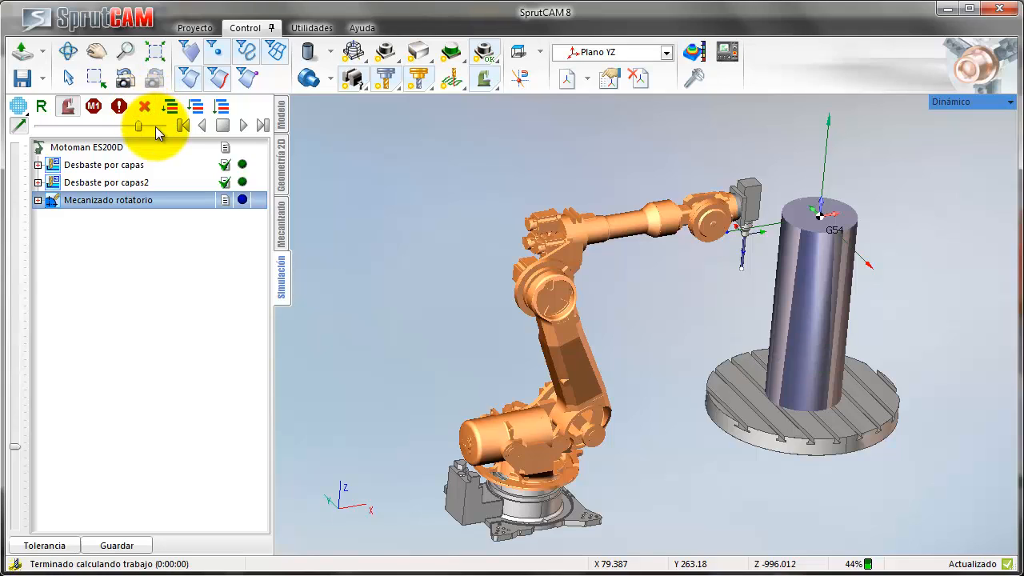
left_click(195, 109)
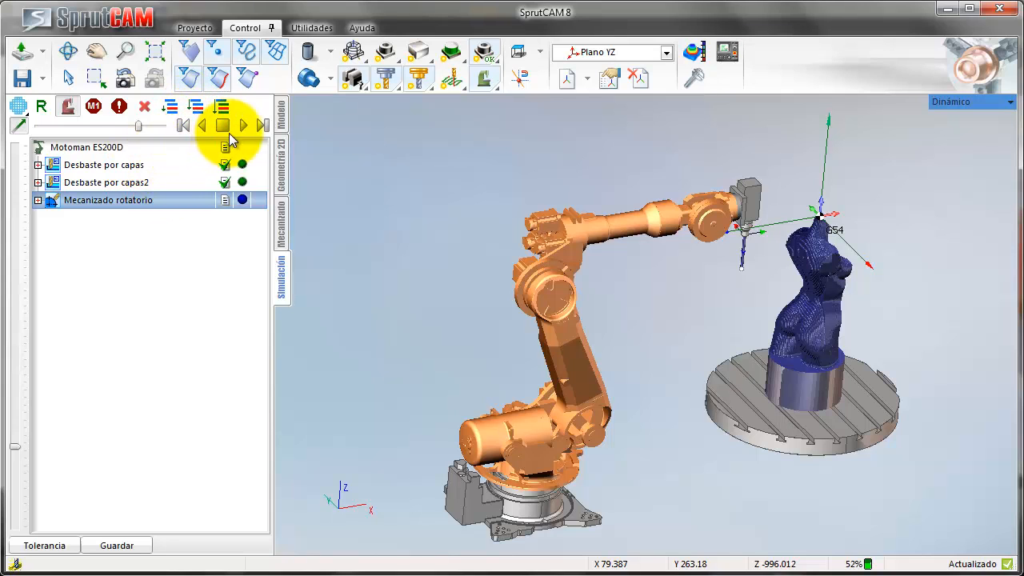
Simulate Mecanizado rotatorio, slowing the speed at first and raising it again, and inspect the machined figure up close
left_click(245, 126)
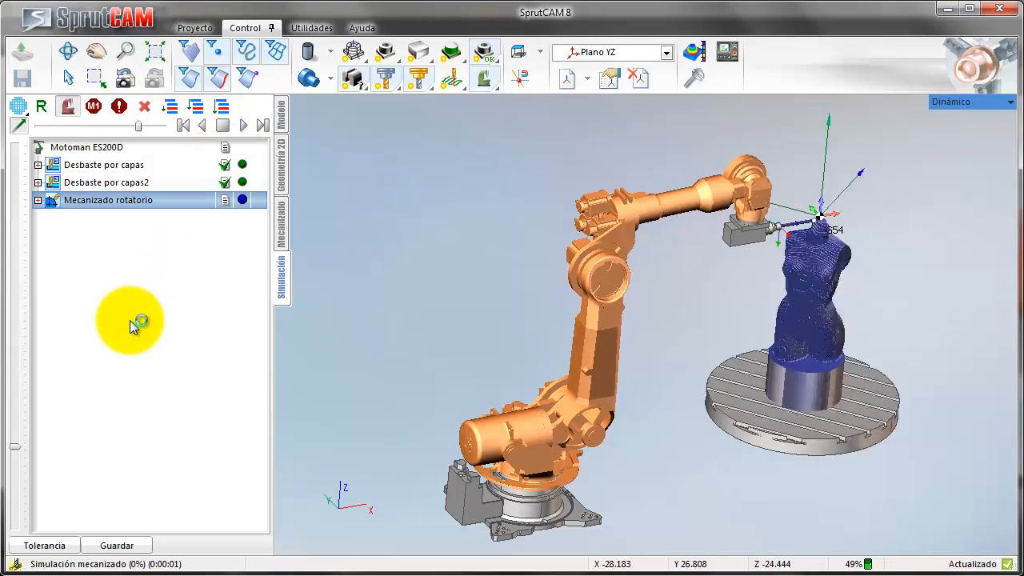
left_click(74, 125)
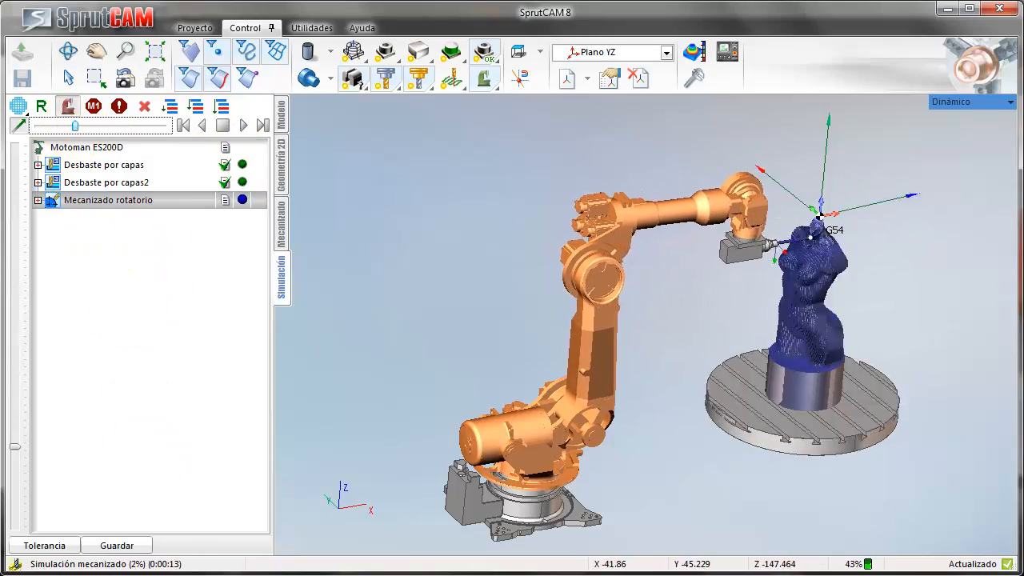
left_click(112, 125)
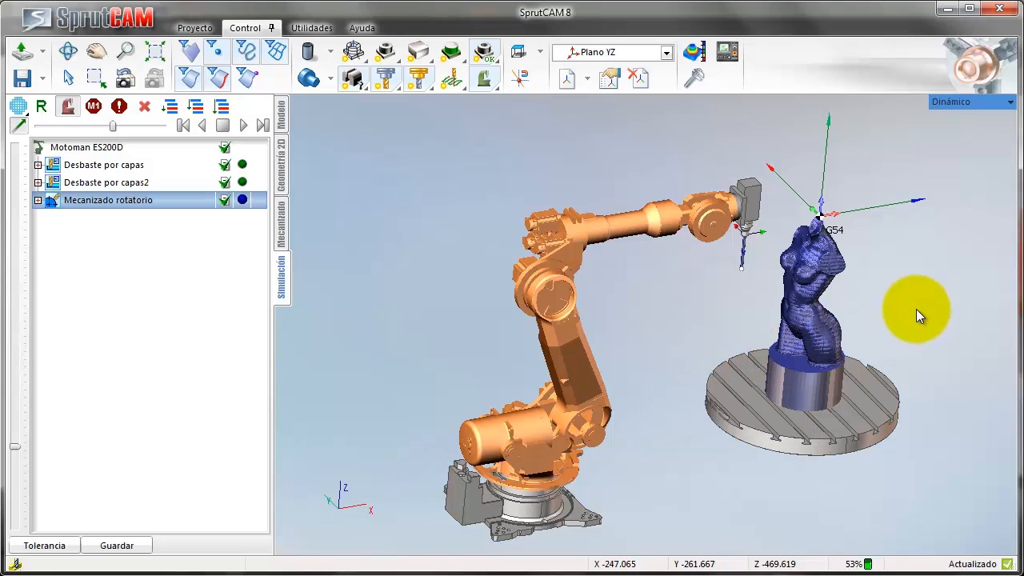
scroll(916, 309, "up", 3)
right_click_drag(885, 309, 683, 369)
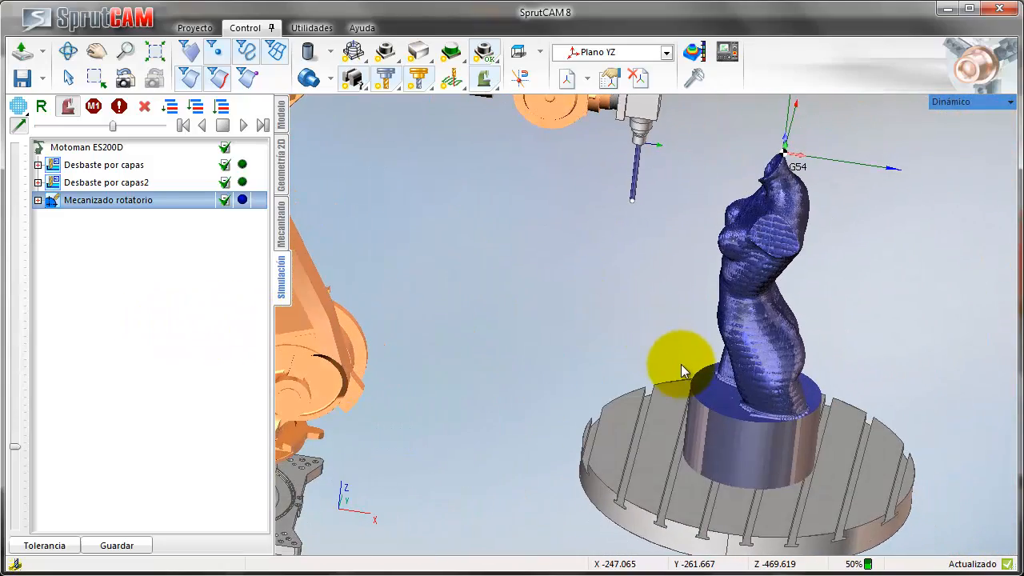